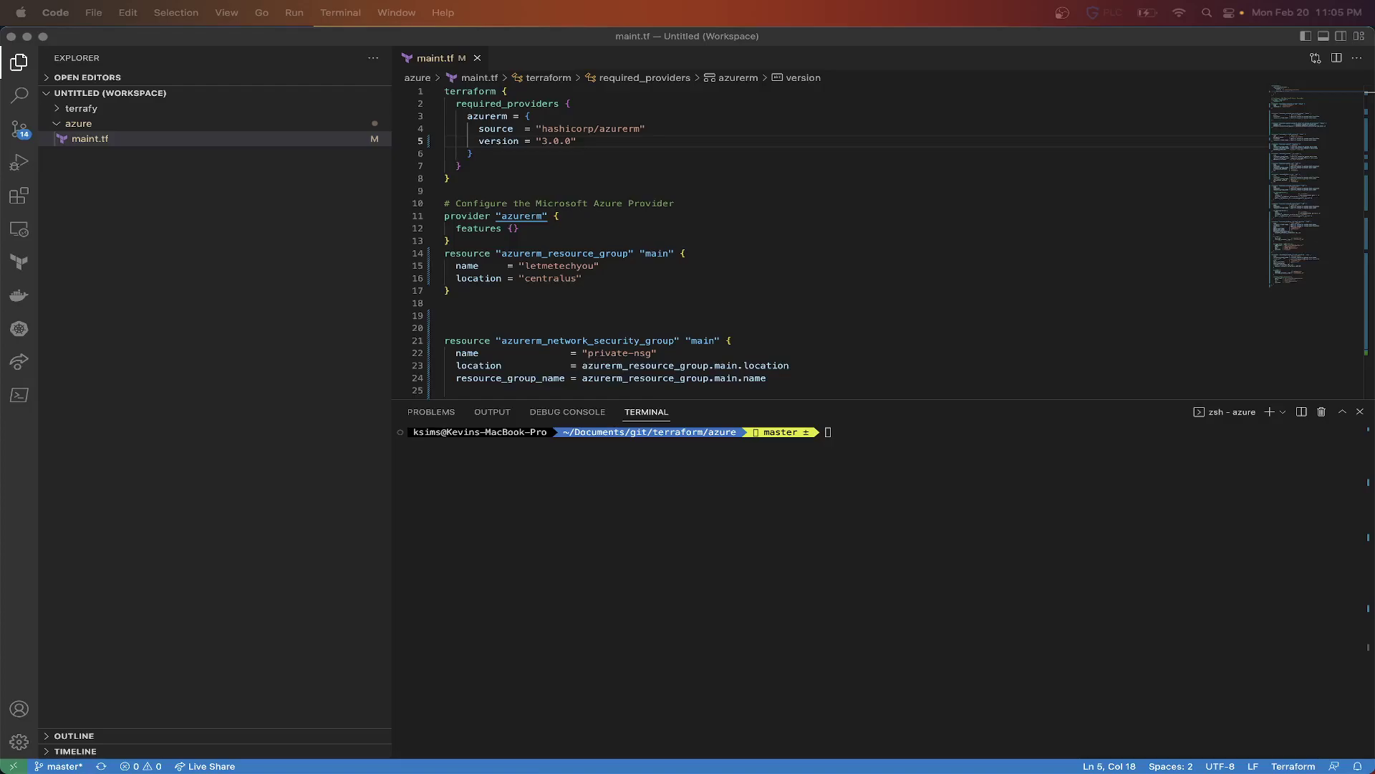
- Maximize Firefox, load terraform.io, open the Registry and dismiss the CDN update banner
{"action": "left_click_drag", "start_coordinate": [1177, 742], "coordinate": [1177, 136]}
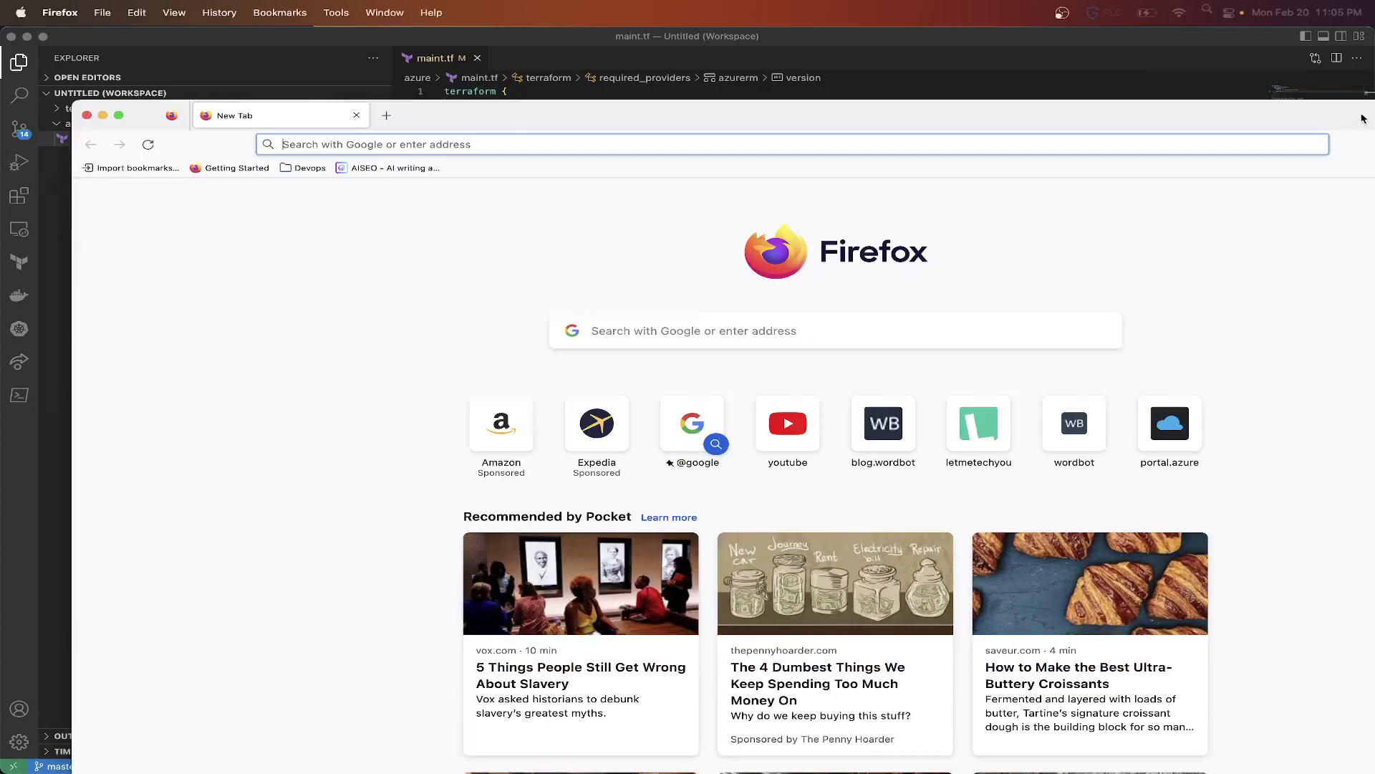
{"action": "double_click", "coordinate": [1161, 115]}
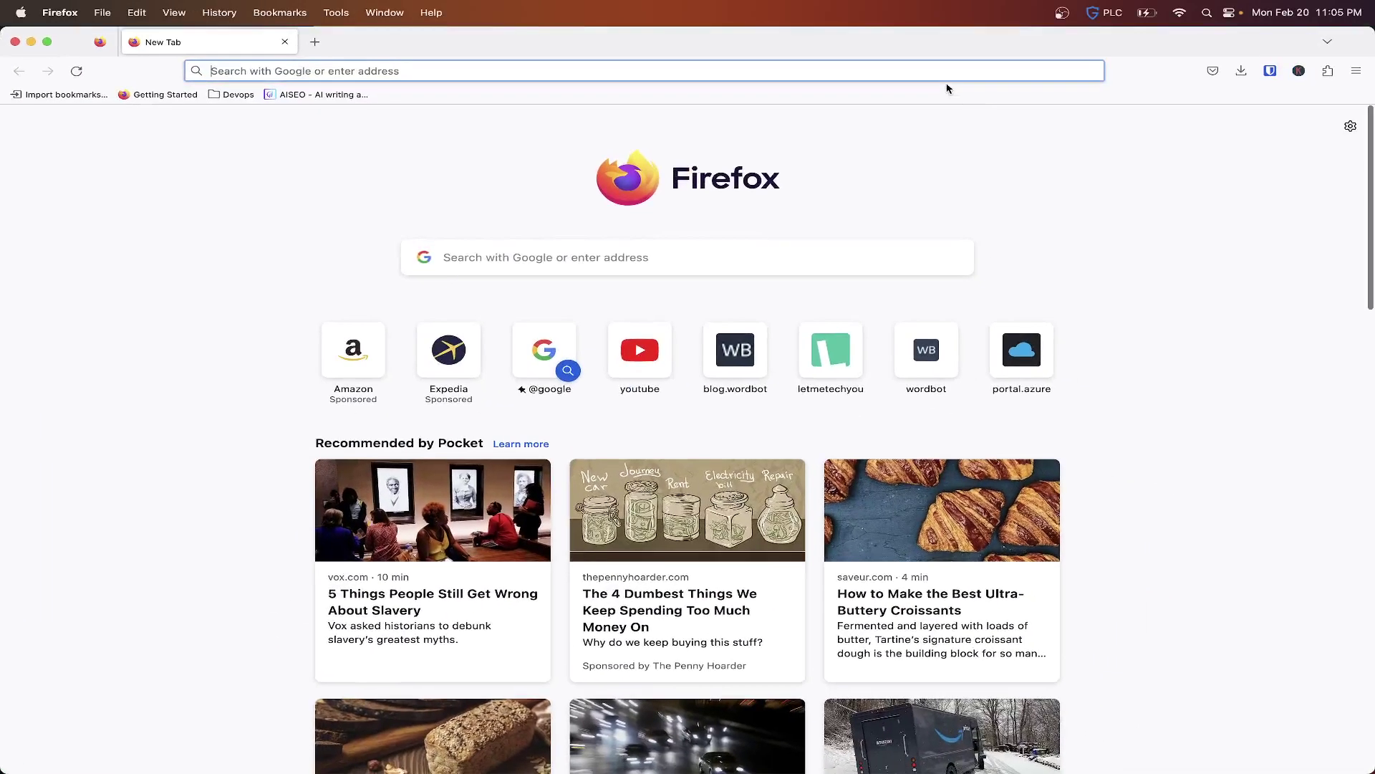
{"action": "type", "text": "terraform.io"}
{"action": "key", "text": "Return"}
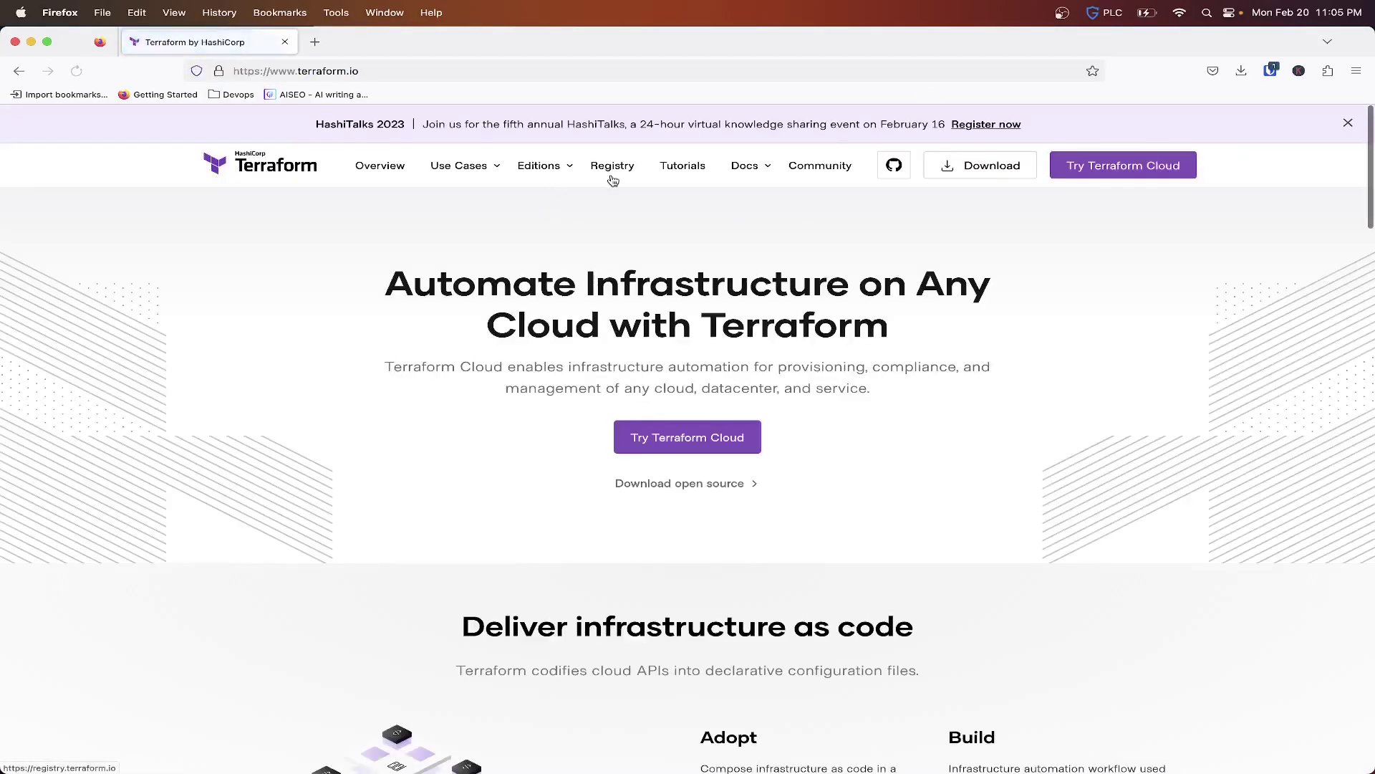
{"action": "left_click", "coordinate": [611, 166]}
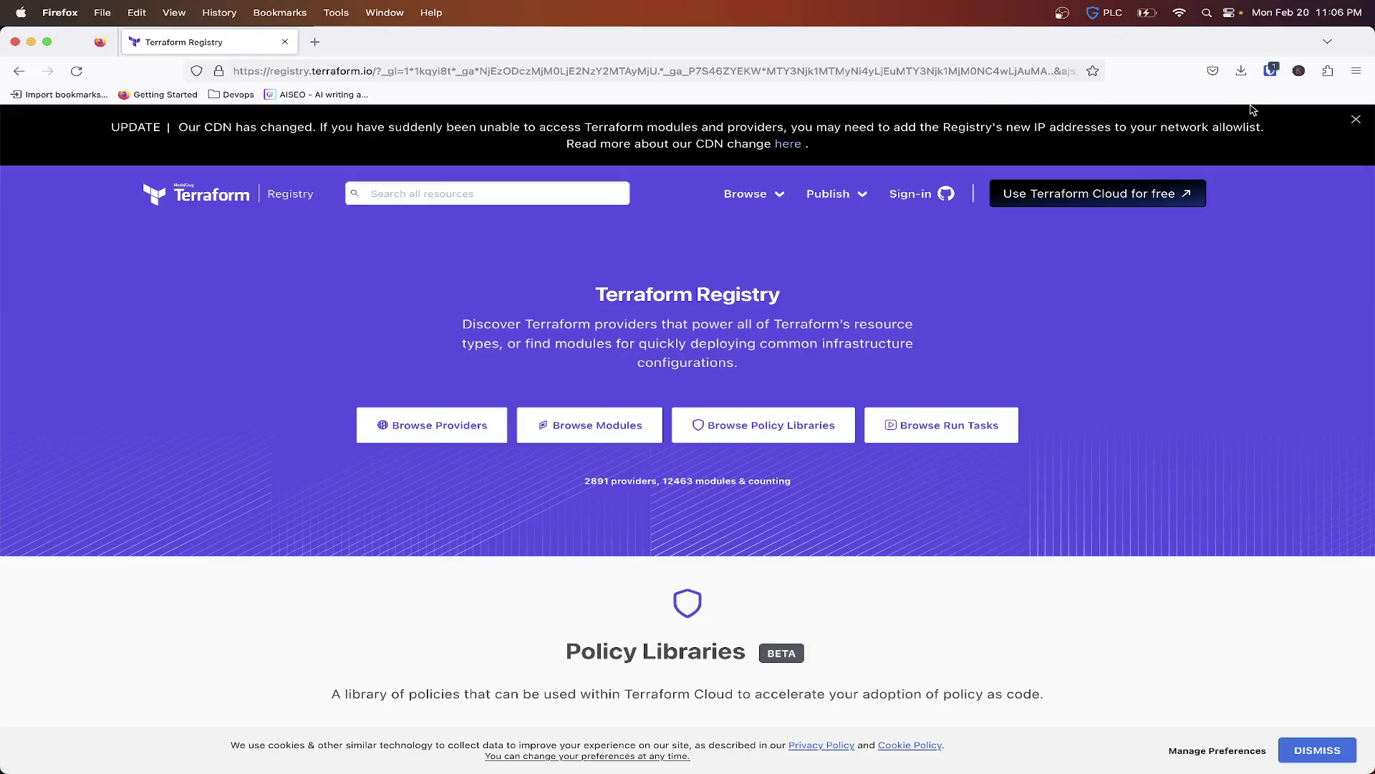
{"action": "left_click", "coordinate": [1356, 119]}
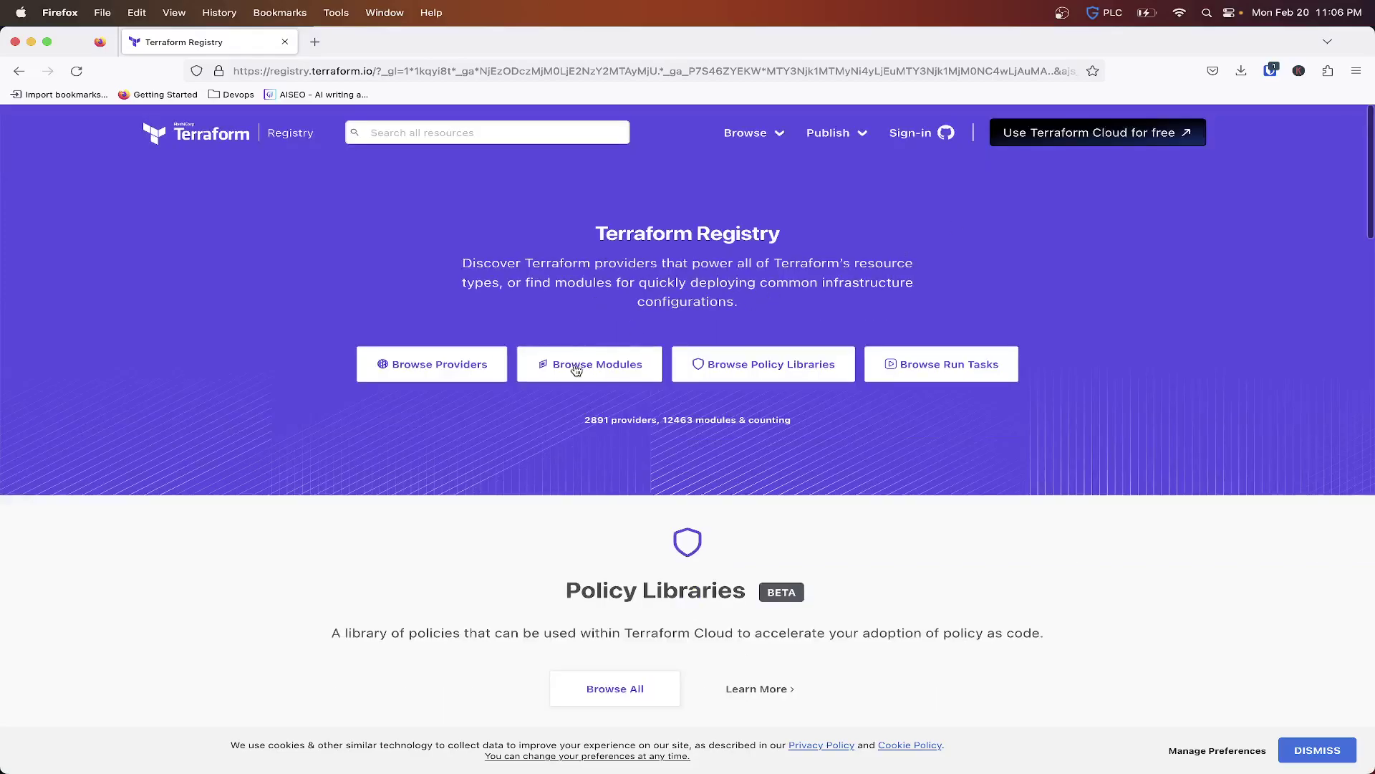
- Filter Browse Providers to the Official tier, then try searching palo and vmware and clear the search
{"action": "left_click", "coordinate": [422, 366]}
{"action": "scroll", "coordinate": [614, 382], "scroll_direction": "down", "scroll_amount": 10}
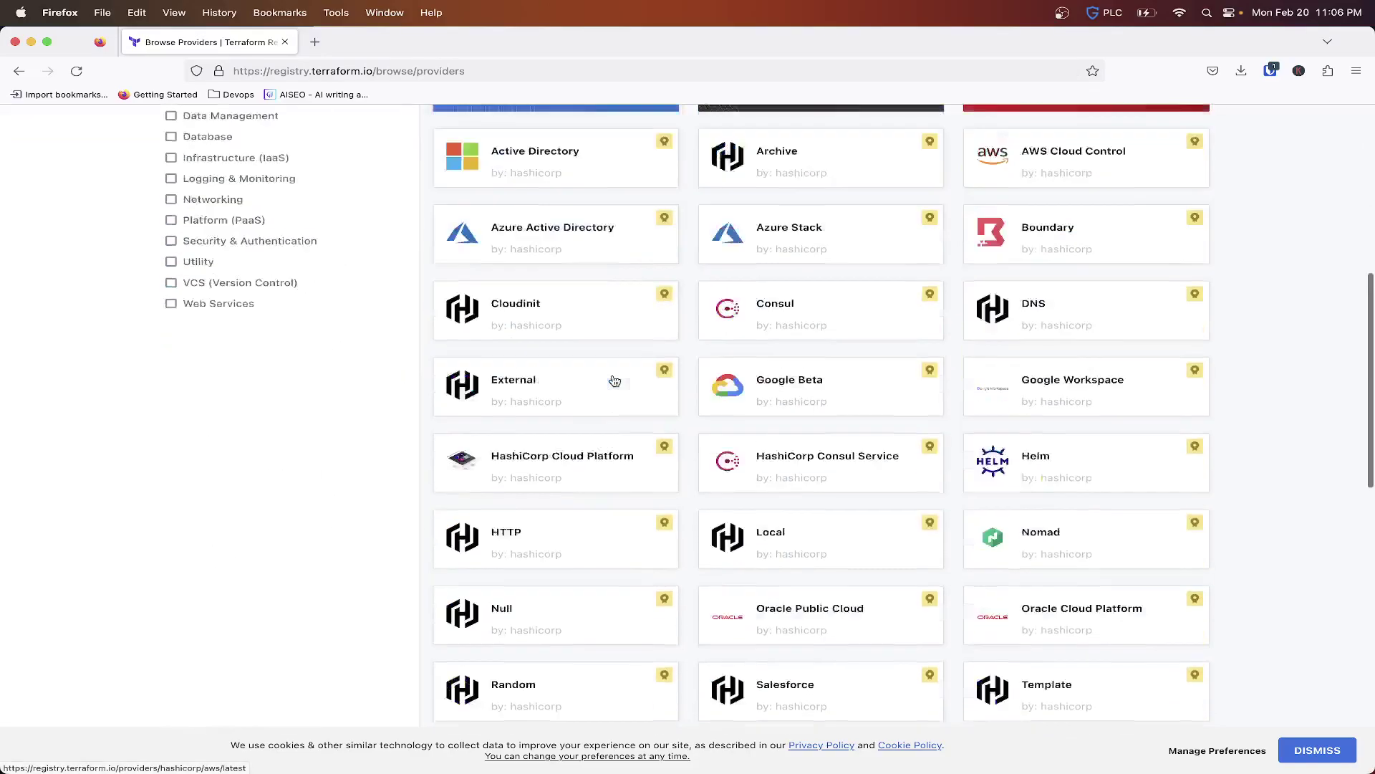
{"action": "scroll", "coordinate": [614, 381], "scroll_direction": "down", "scroll_amount": 8}
{"action": "scroll", "coordinate": [614, 381], "scroll_direction": "up", "scroll_amount": 18}
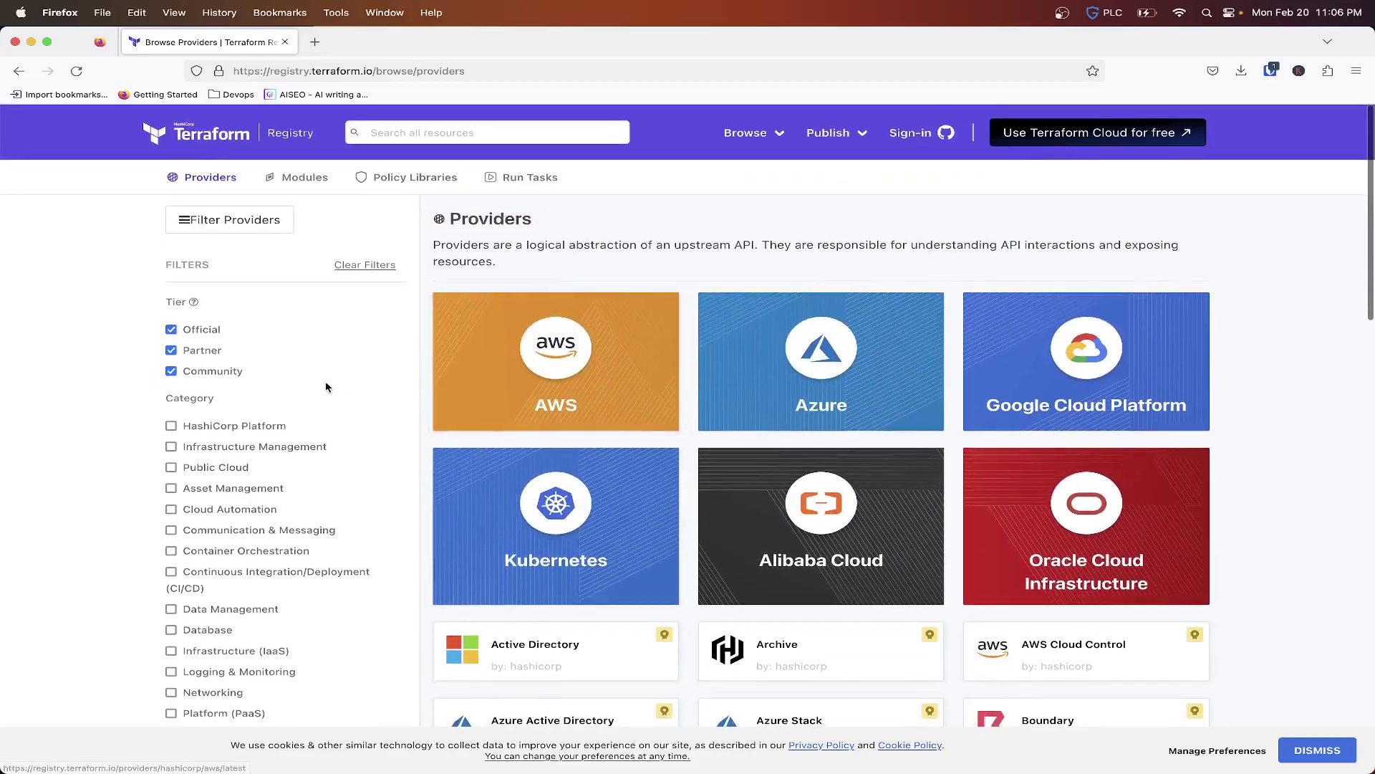
{"action": "left_click", "coordinate": [170, 349]}
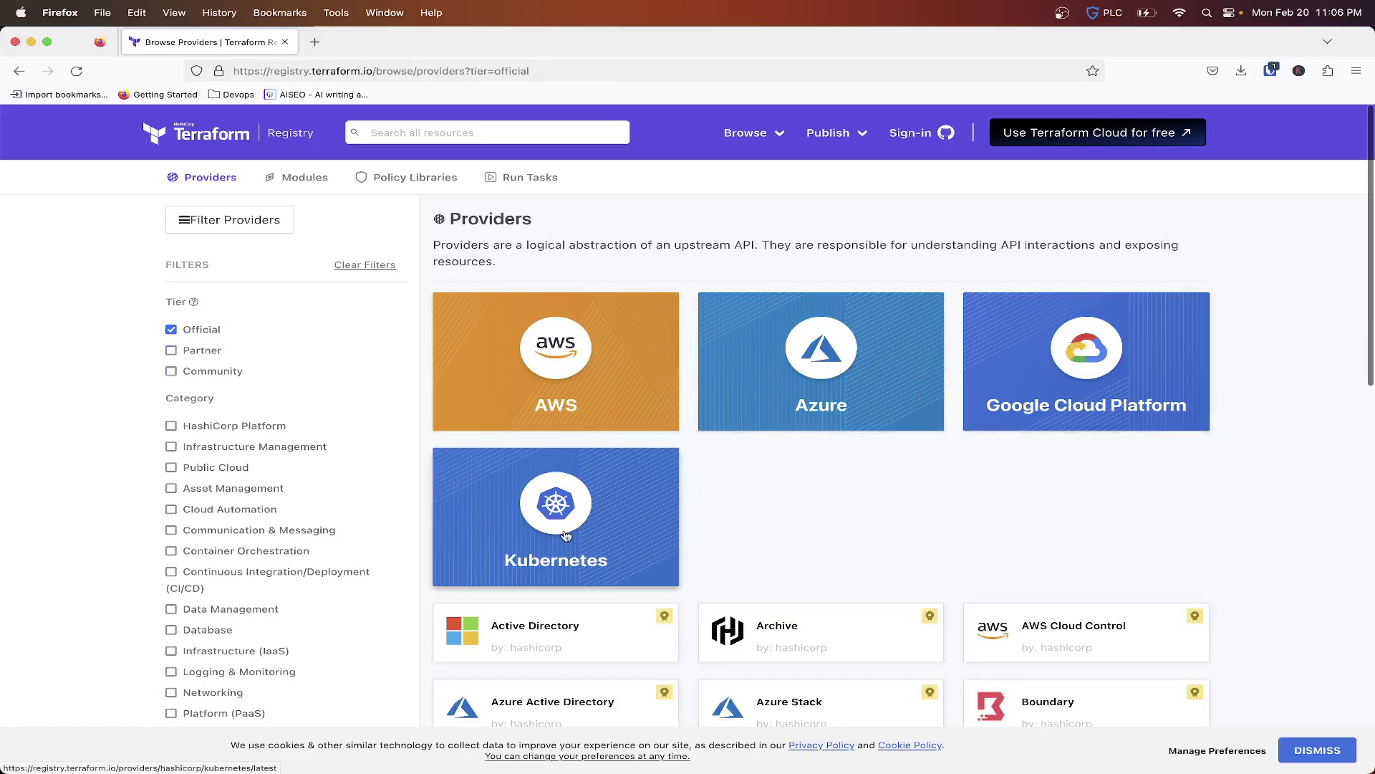
{"action": "scroll", "coordinate": [566, 534], "scroll_direction": "down", "scroll_amount": 10}
{"action": "scroll", "coordinate": [567, 534], "scroll_direction": "up", "scroll_amount": 3}
{"action": "scroll", "coordinate": [567, 534], "scroll_direction": "up", "scroll_amount": 3}
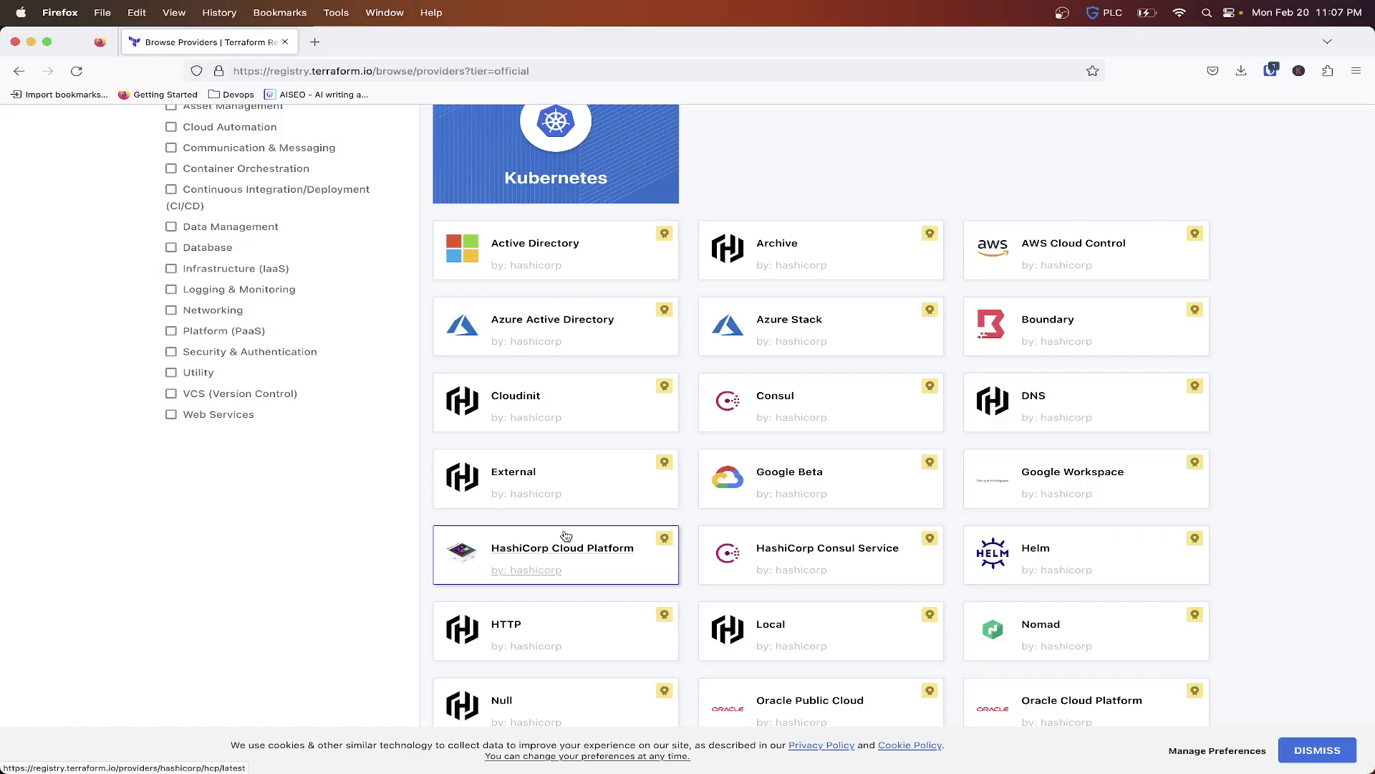
{"action": "scroll", "coordinate": [567, 536], "scroll_direction": "up", "scroll_amount": 10}
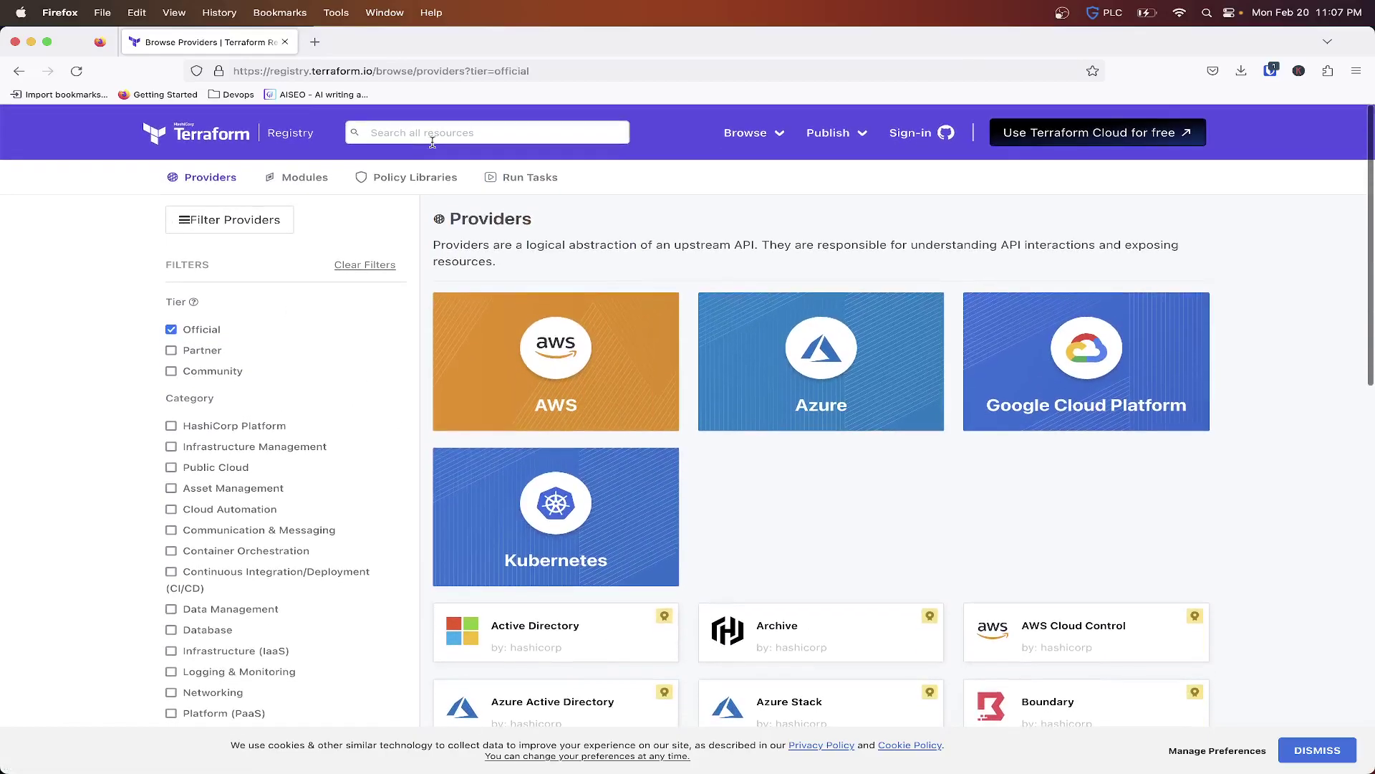
{"action": "left_click", "coordinate": [432, 133]}
{"action": "type", "text": "pal"}
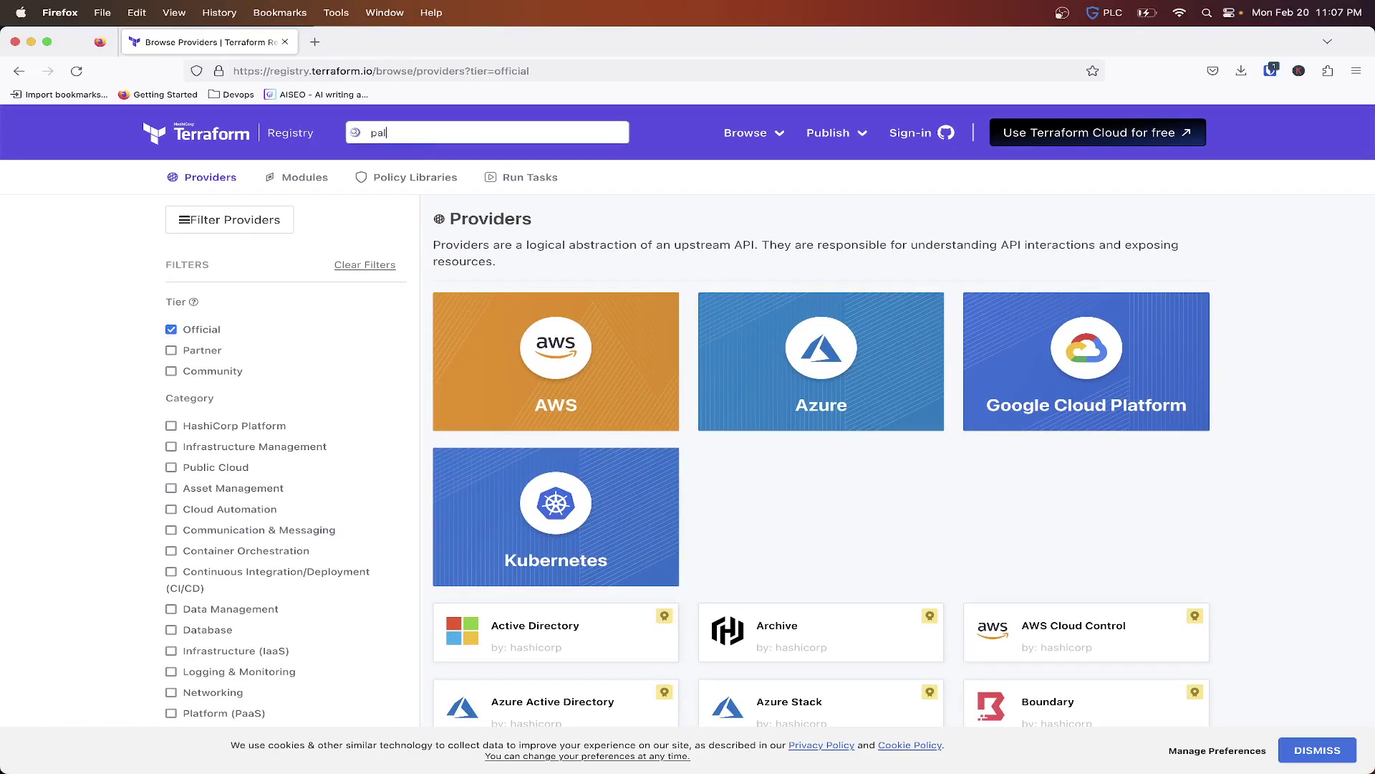
{"action": "type", "text": "o"}
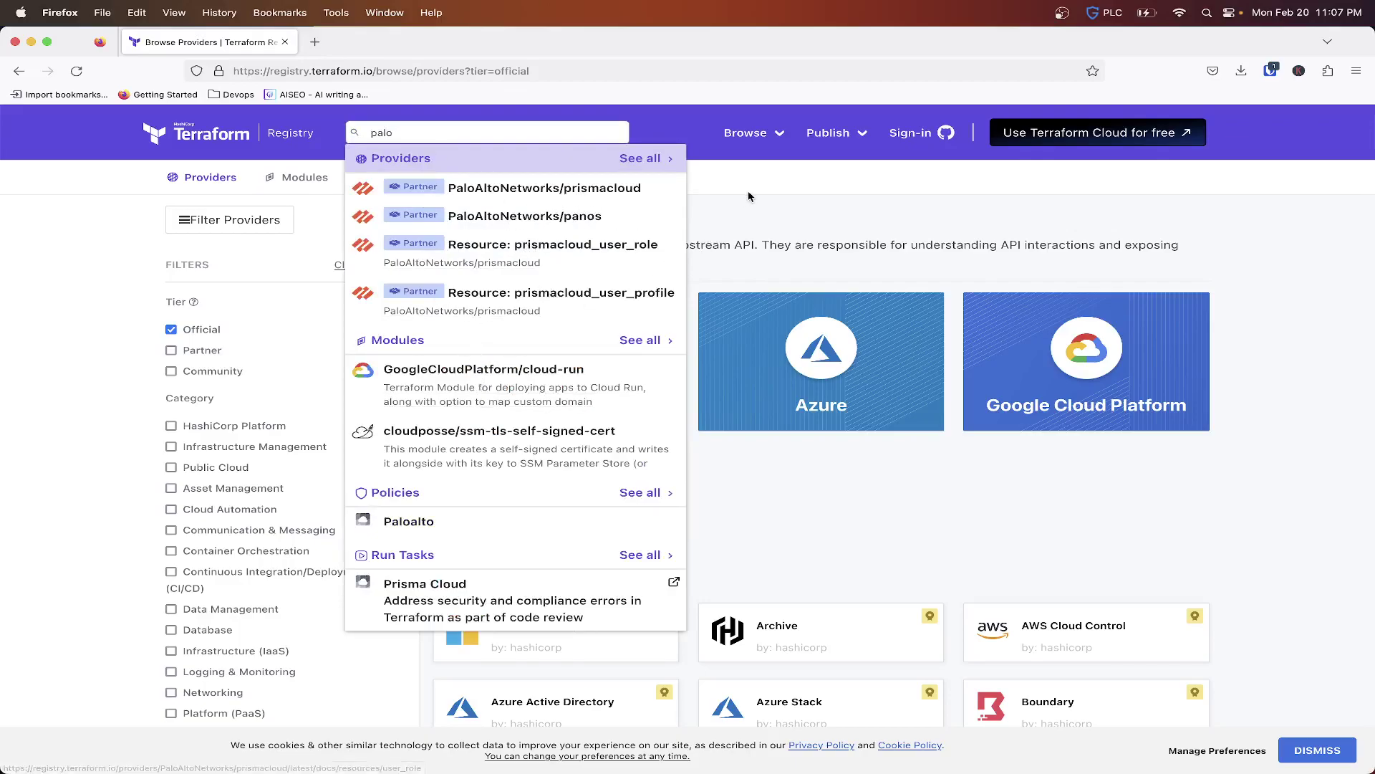
{"action": "double_click", "coordinate": [514, 131]}
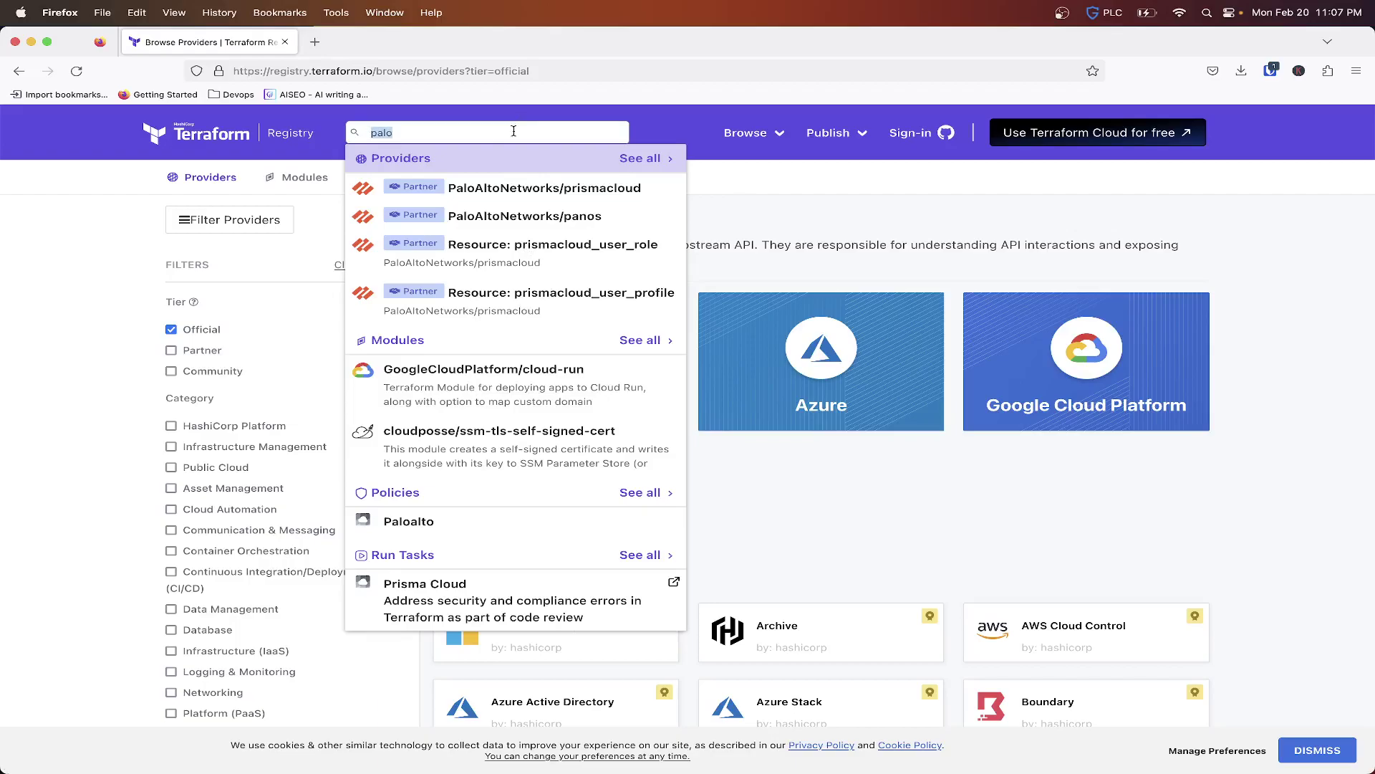
{"action": "key", "text": "BackSpace"}
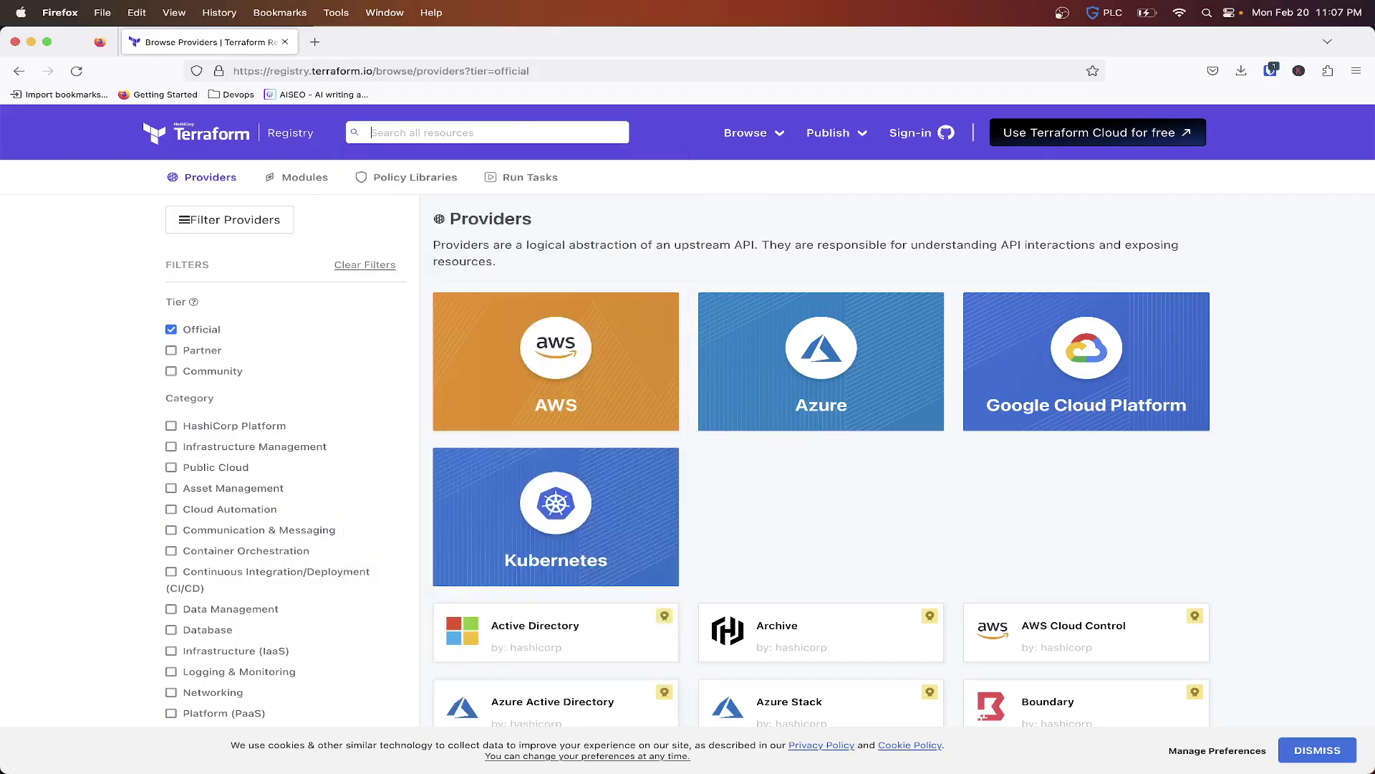
{"action": "type", "text": "vmare"}
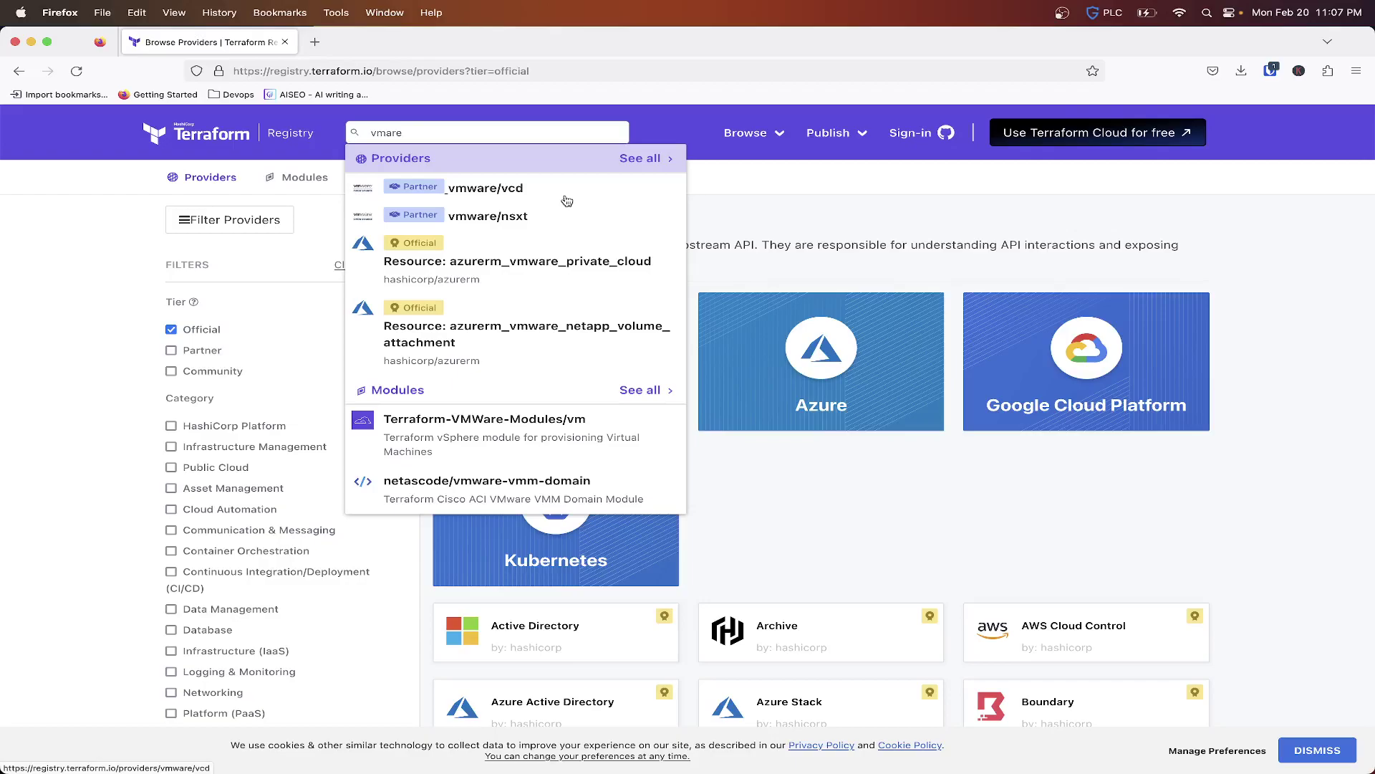
{"action": "key", "text": "BackSpace"}
{"action": "key", "text": "BackSpace"}
{"action": "key", "text": "BackSpace"}
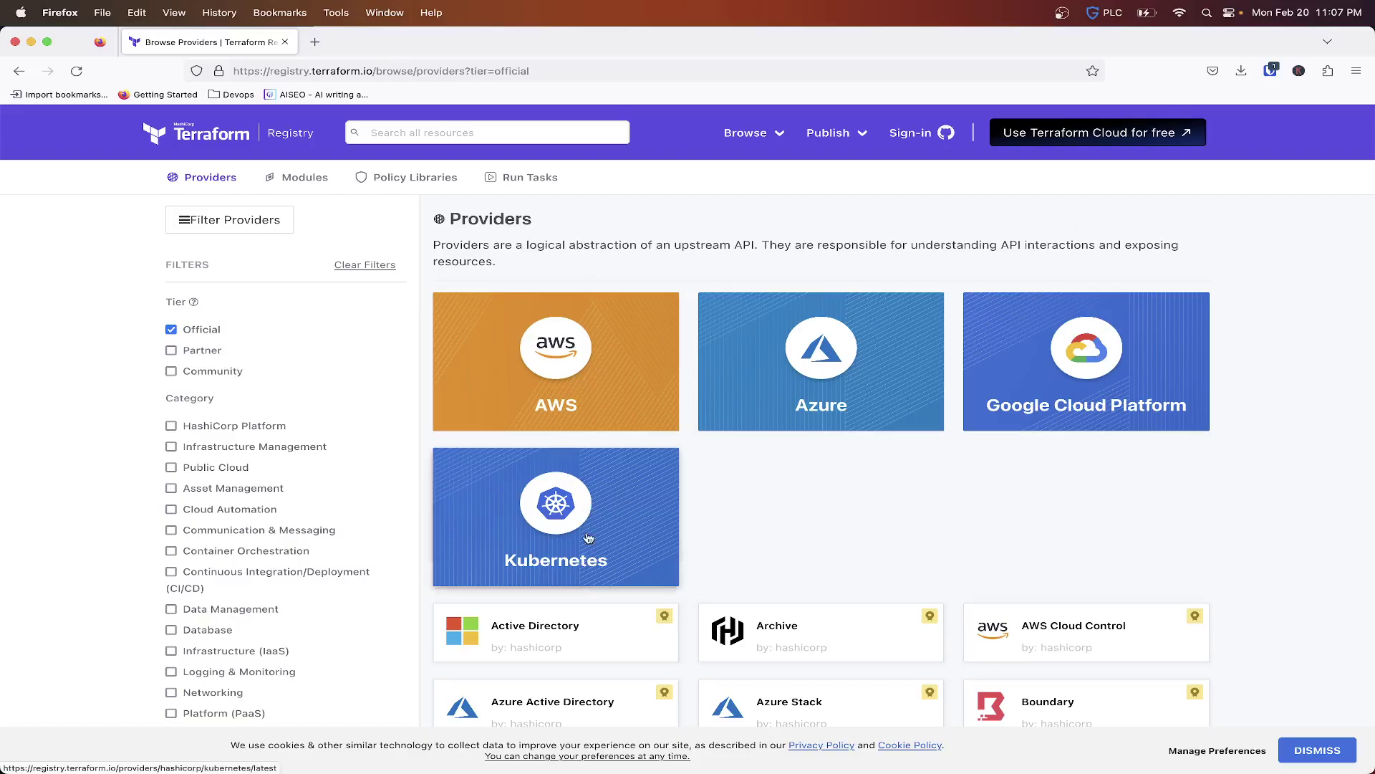
{"action": "mouse_move", "coordinate": [737, 744]}
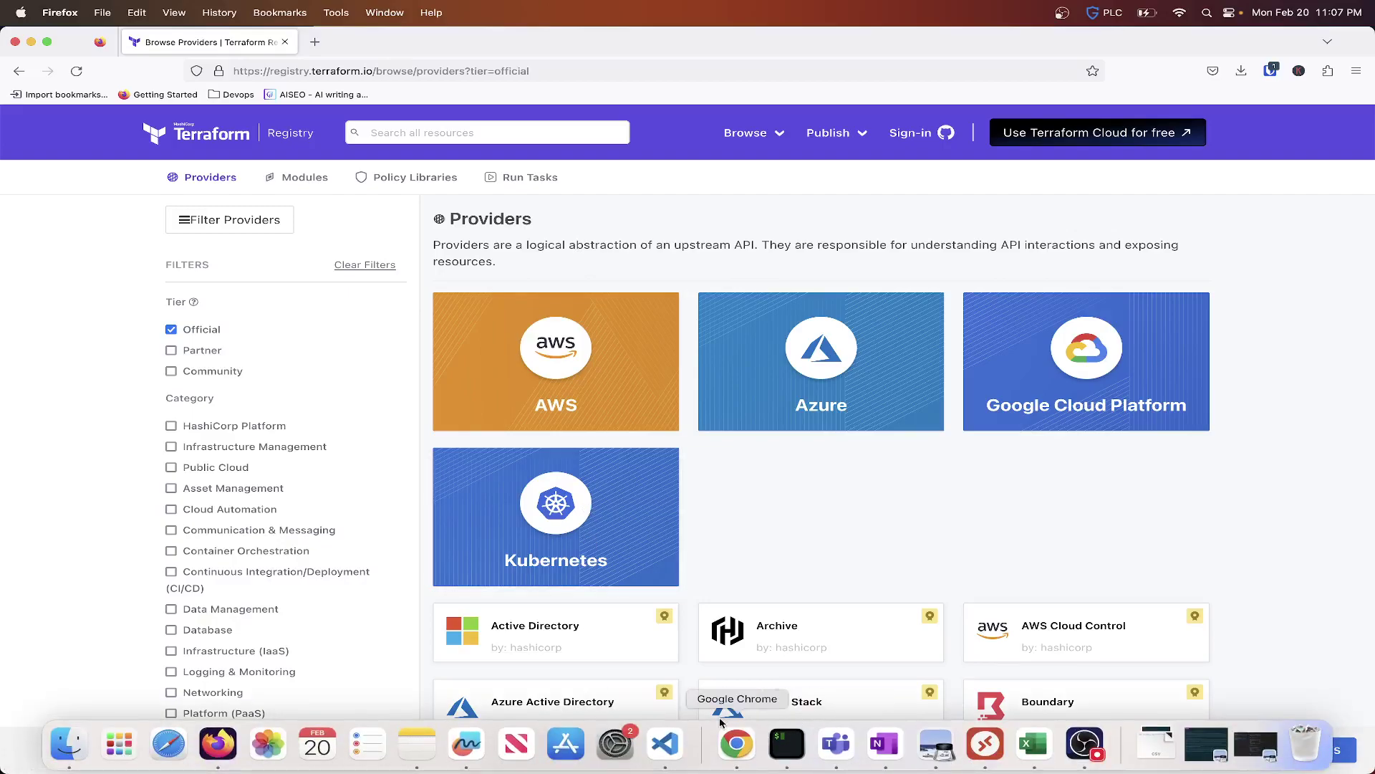
{"action": "left_click", "coordinate": [665, 742]}
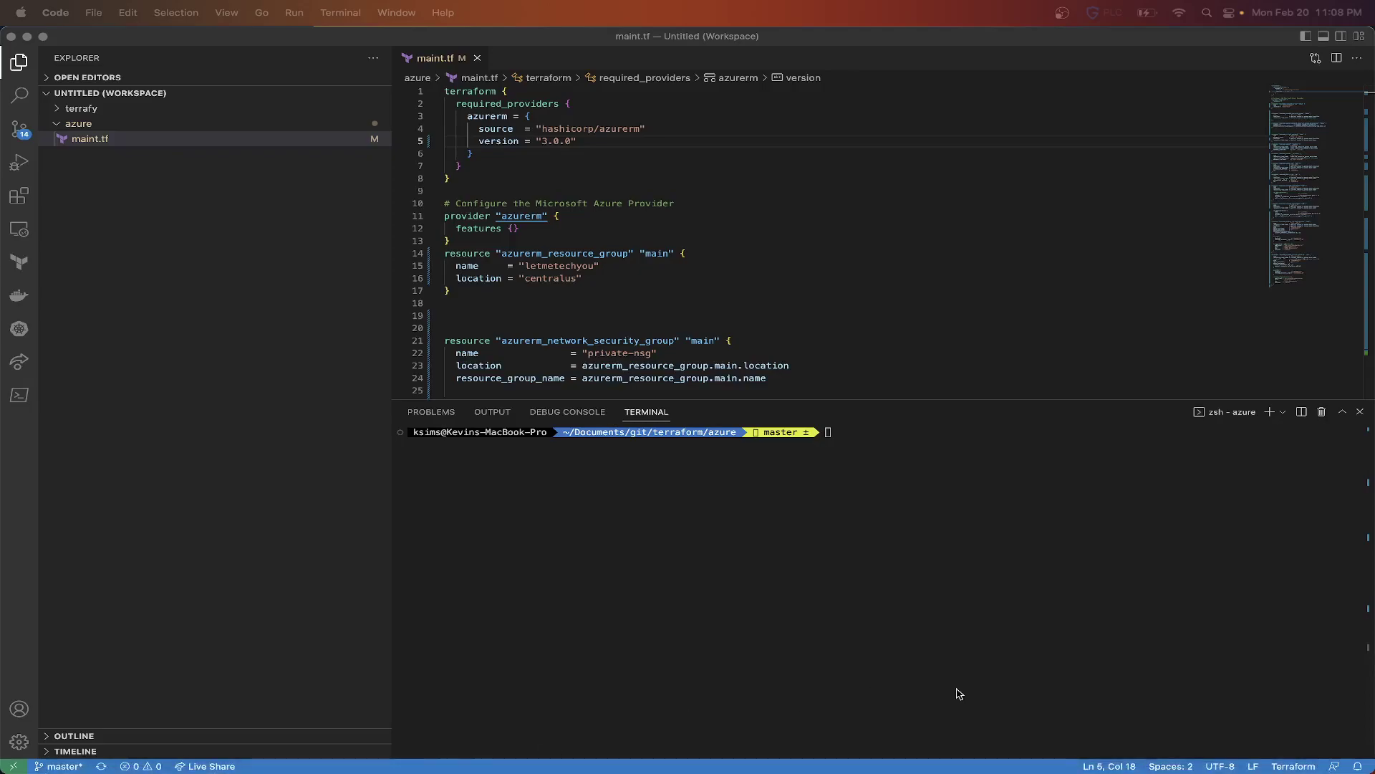
{"action": "key", "text": "super+Tab"}
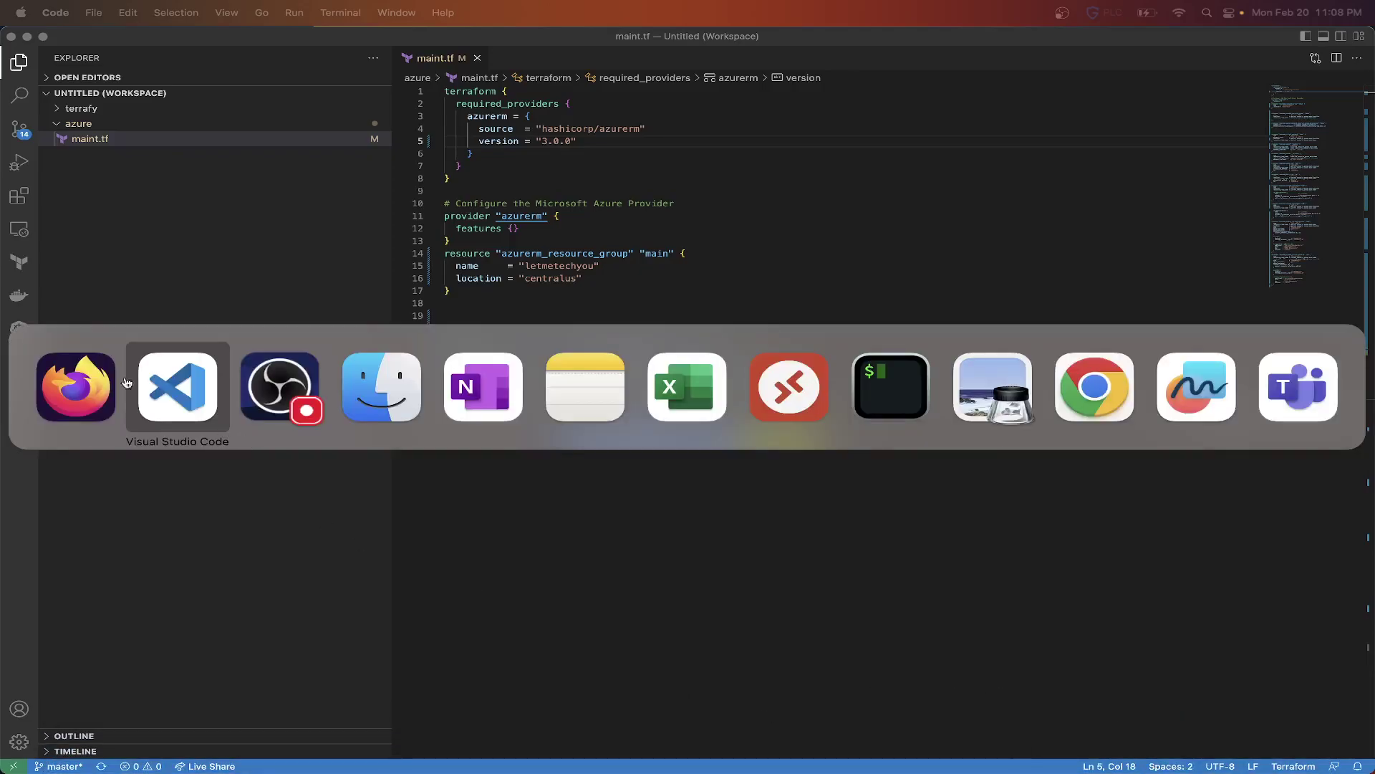
{"action": "key", "text": "super+shift+Tab"}
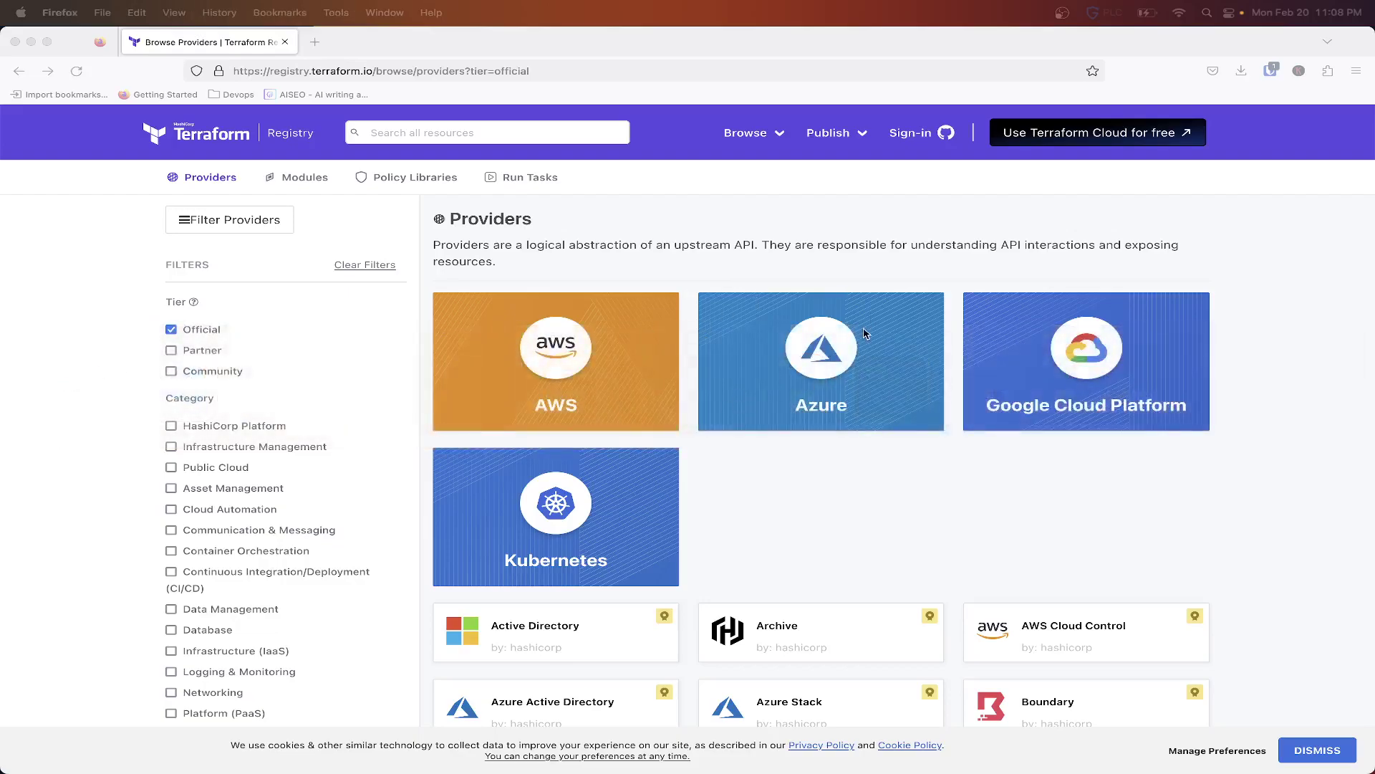
- Open the azurerm provider page and list all its versions, headed by latest 3.44.1
{"action": "left_click", "coordinate": [812, 366]}
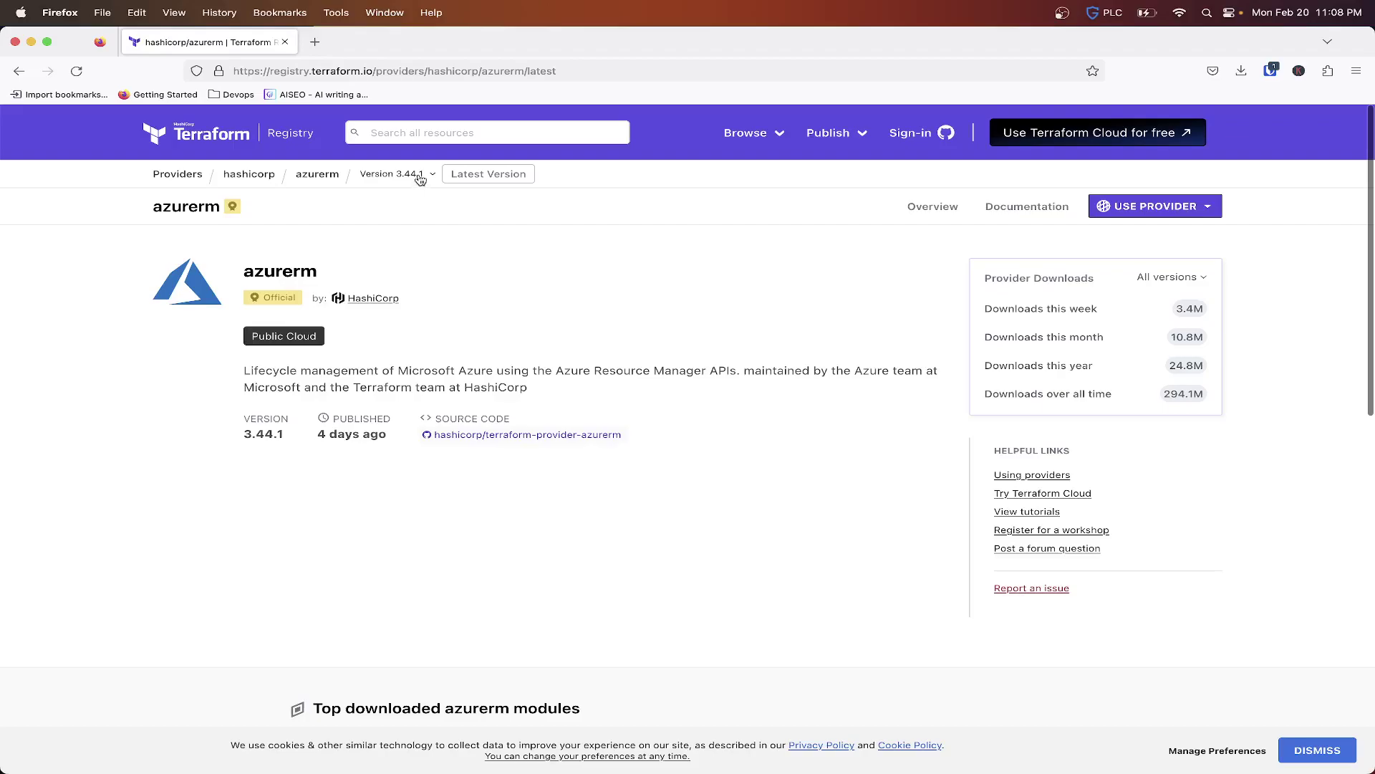
{"action": "left_click", "coordinate": [419, 177]}
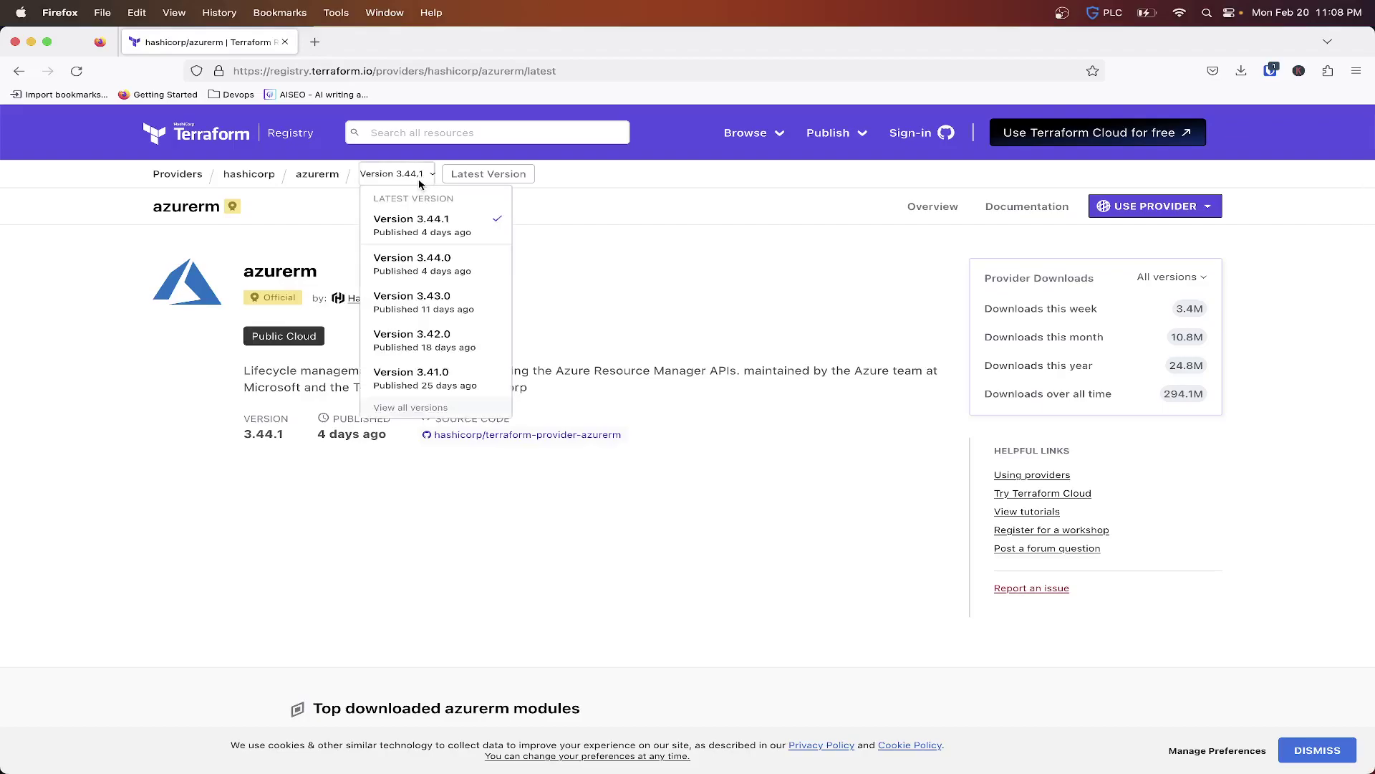
{"action": "scroll", "coordinate": [418, 269], "scroll_direction": "down", "scroll_amount": 5}
{"action": "scroll", "coordinate": [418, 269], "scroll_direction": "up", "scroll_amount": 5}
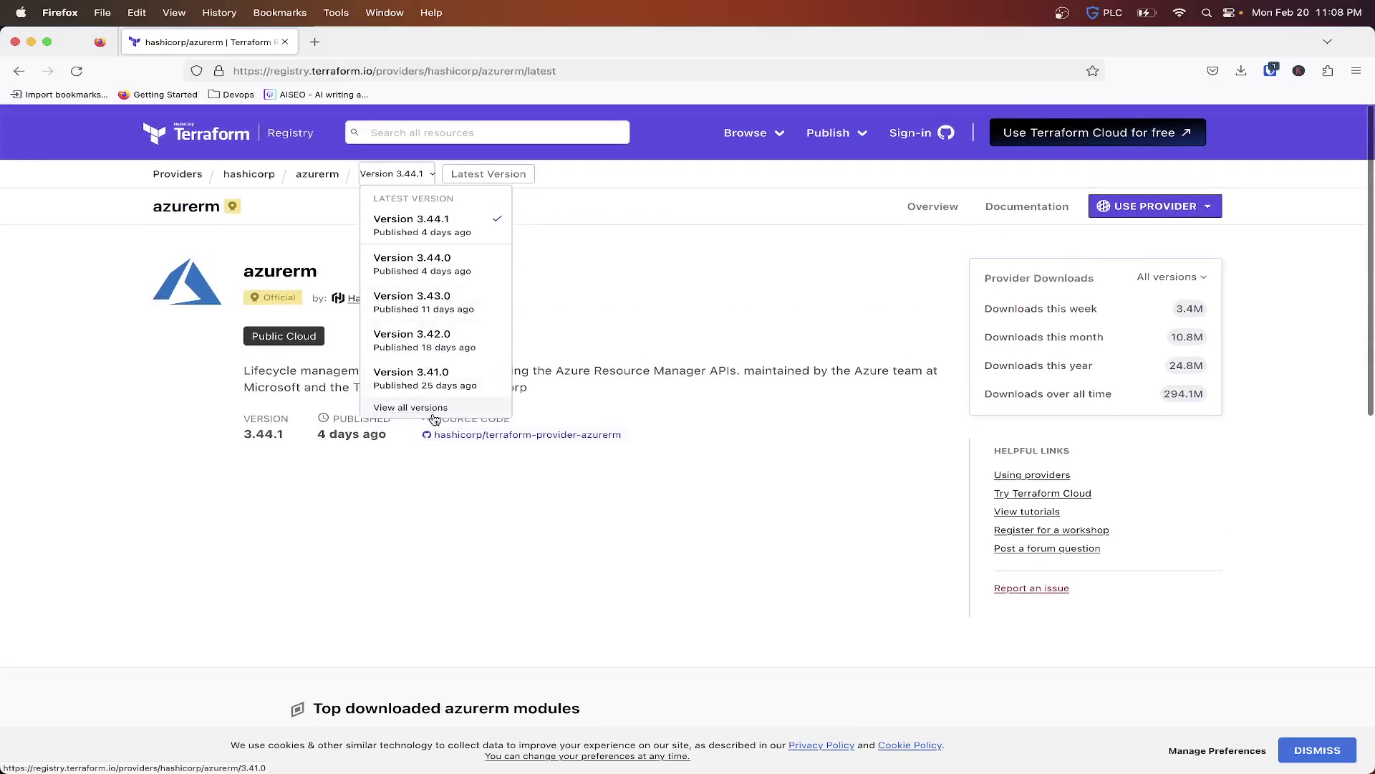
{"action": "left_click", "coordinate": [410, 408]}
{"action": "scroll", "coordinate": [420, 430], "scroll_direction": "down", "scroll_amount": 5}
{"action": "scroll", "coordinate": [419, 462], "scroll_direction": "down", "scroll_amount": 5}
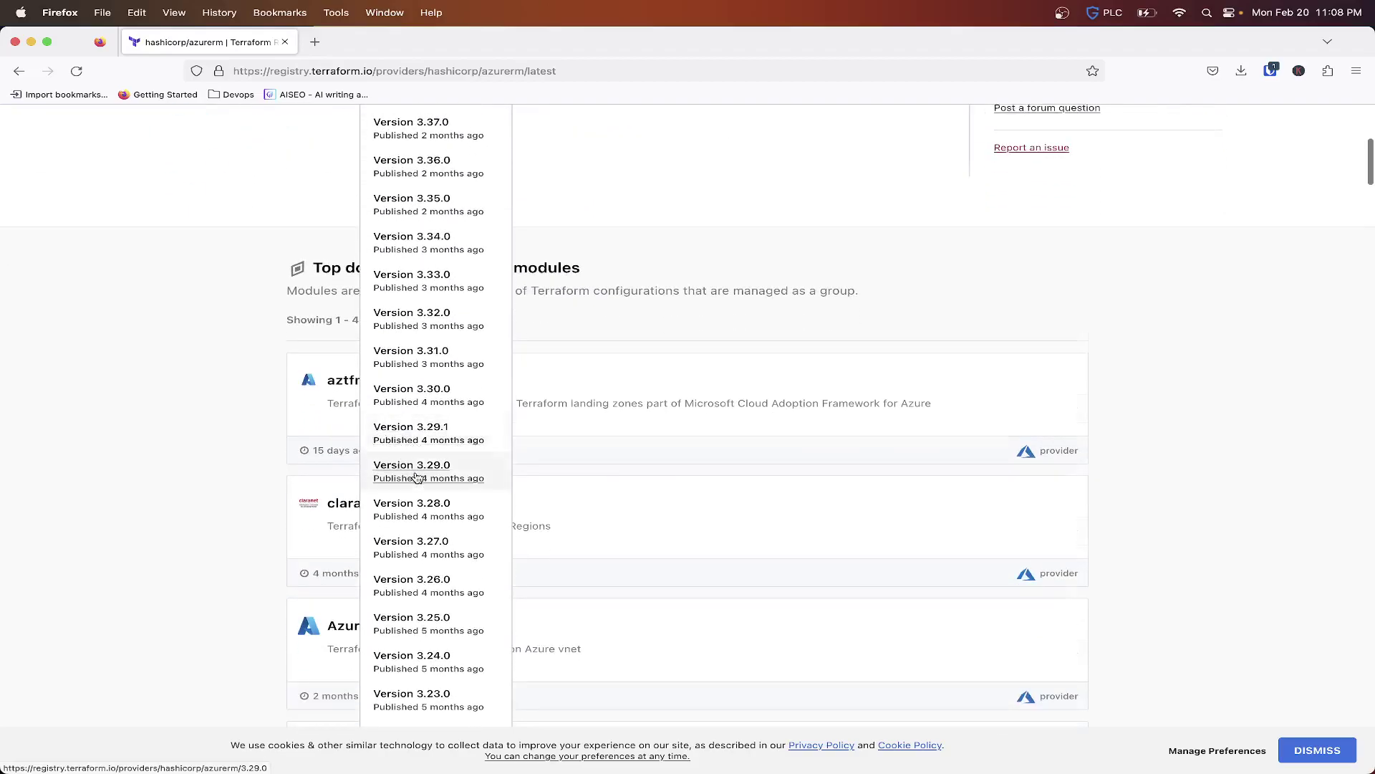
{"action": "scroll", "coordinate": [419, 476], "scroll_direction": "down", "scroll_amount": 10}
{"action": "scroll", "coordinate": [419, 476], "scroll_direction": "down", "scroll_amount": 10}
{"action": "scroll", "coordinate": [418, 476], "scroll_direction": "down", "scroll_amount": 10}
{"action": "scroll", "coordinate": [418, 476], "scroll_direction": "down", "scroll_amount": 10}
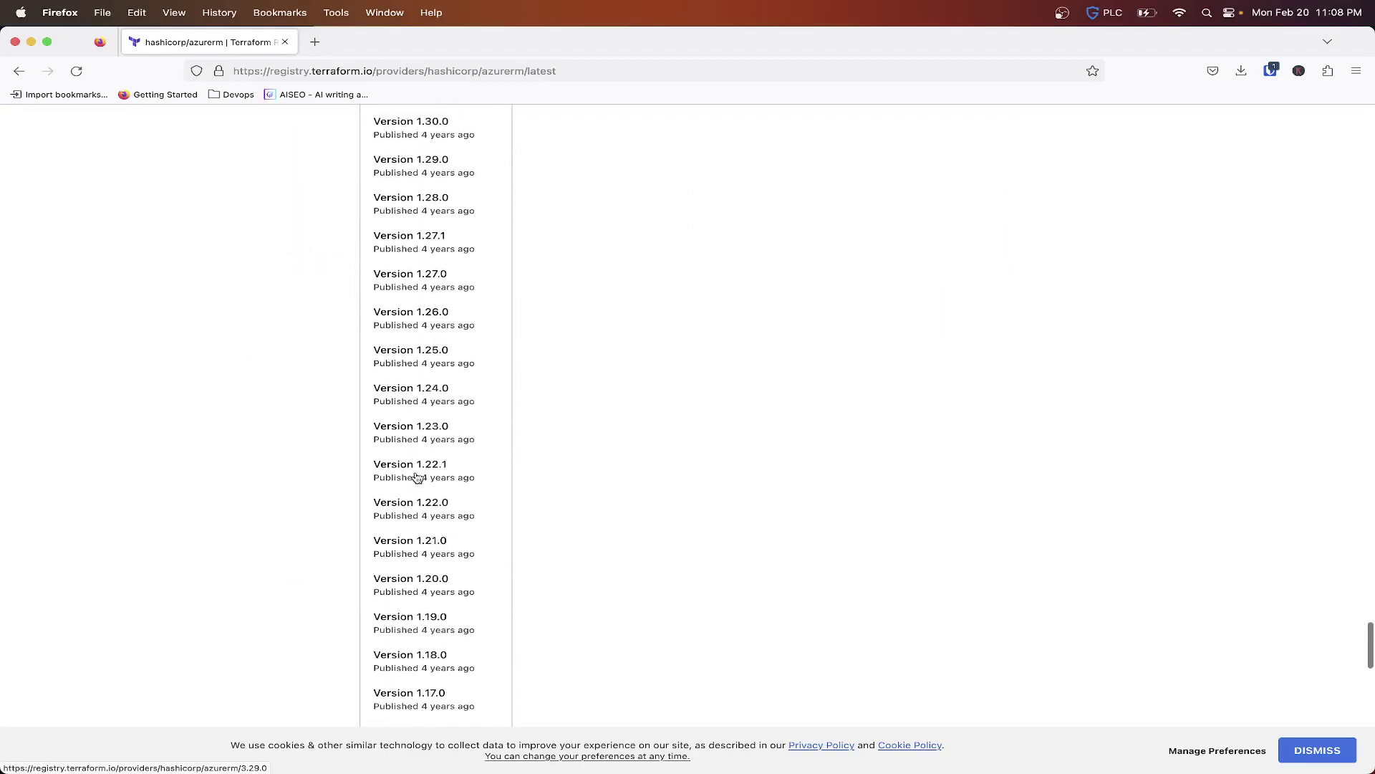
{"action": "scroll", "coordinate": [418, 476], "scroll_direction": "down", "scroll_amount": 10}
{"action": "scroll", "coordinate": [419, 475], "scroll_direction": "down", "scroll_amount": 3}
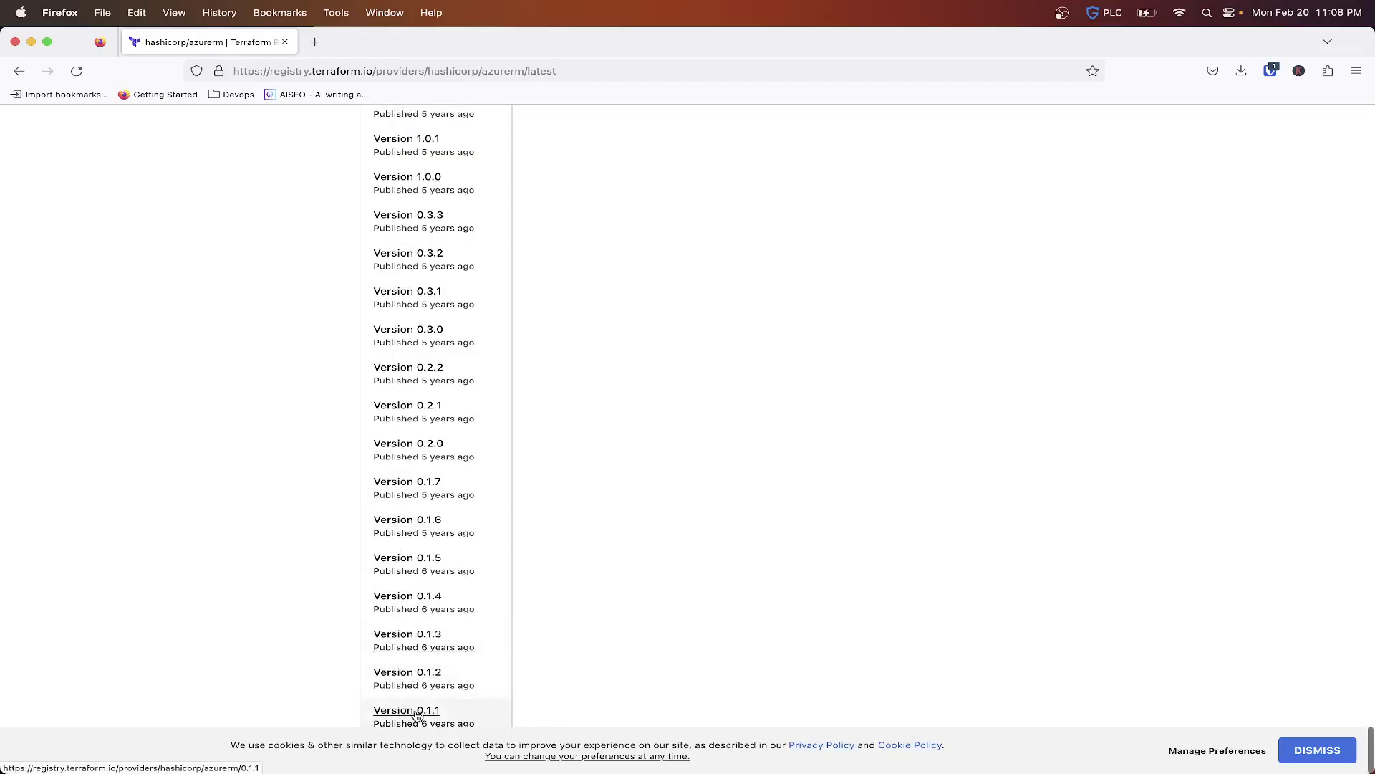
{"action": "scroll", "coordinate": [420, 666], "scroll_direction": "up", "scroll_amount": 5}
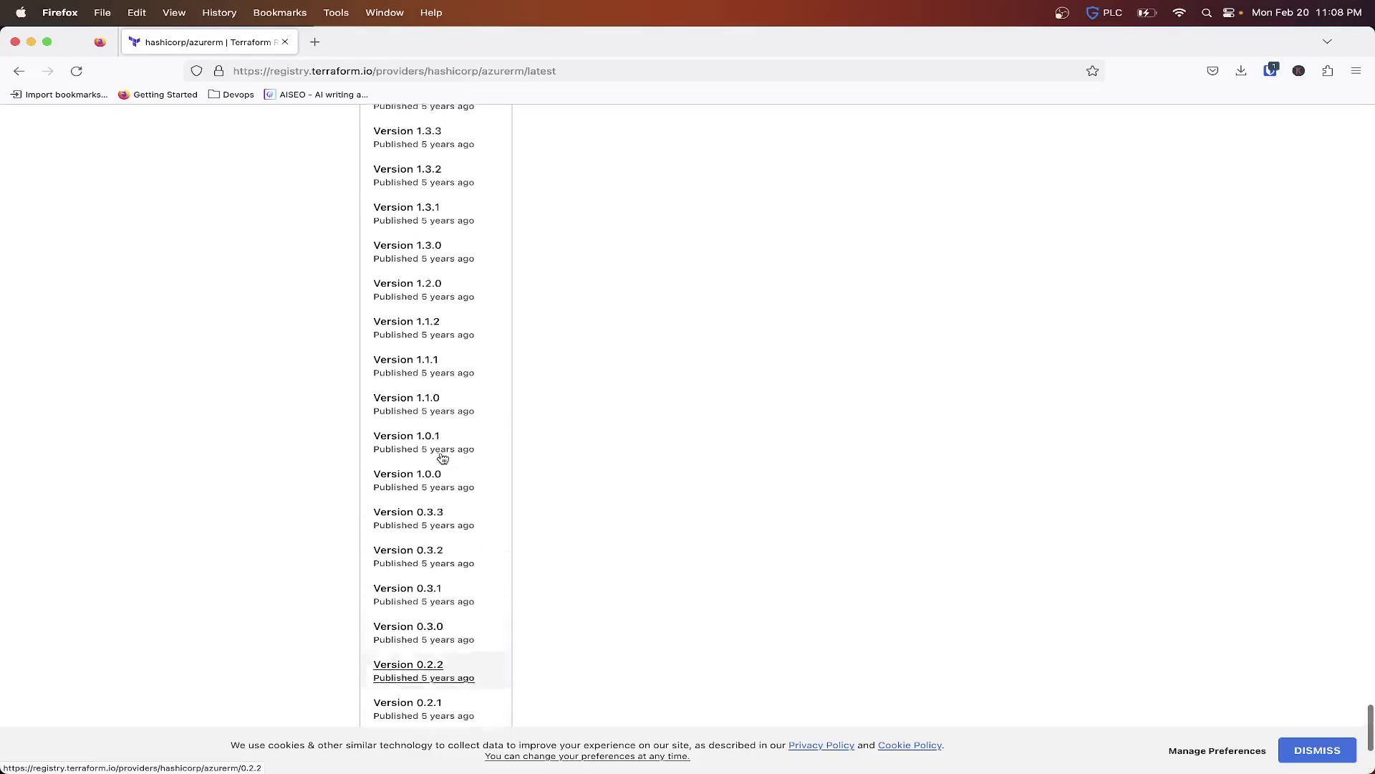
{"action": "scroll", "coordinate": [443, 458], "scroll_direction": "down", "scroll_amount": 5}
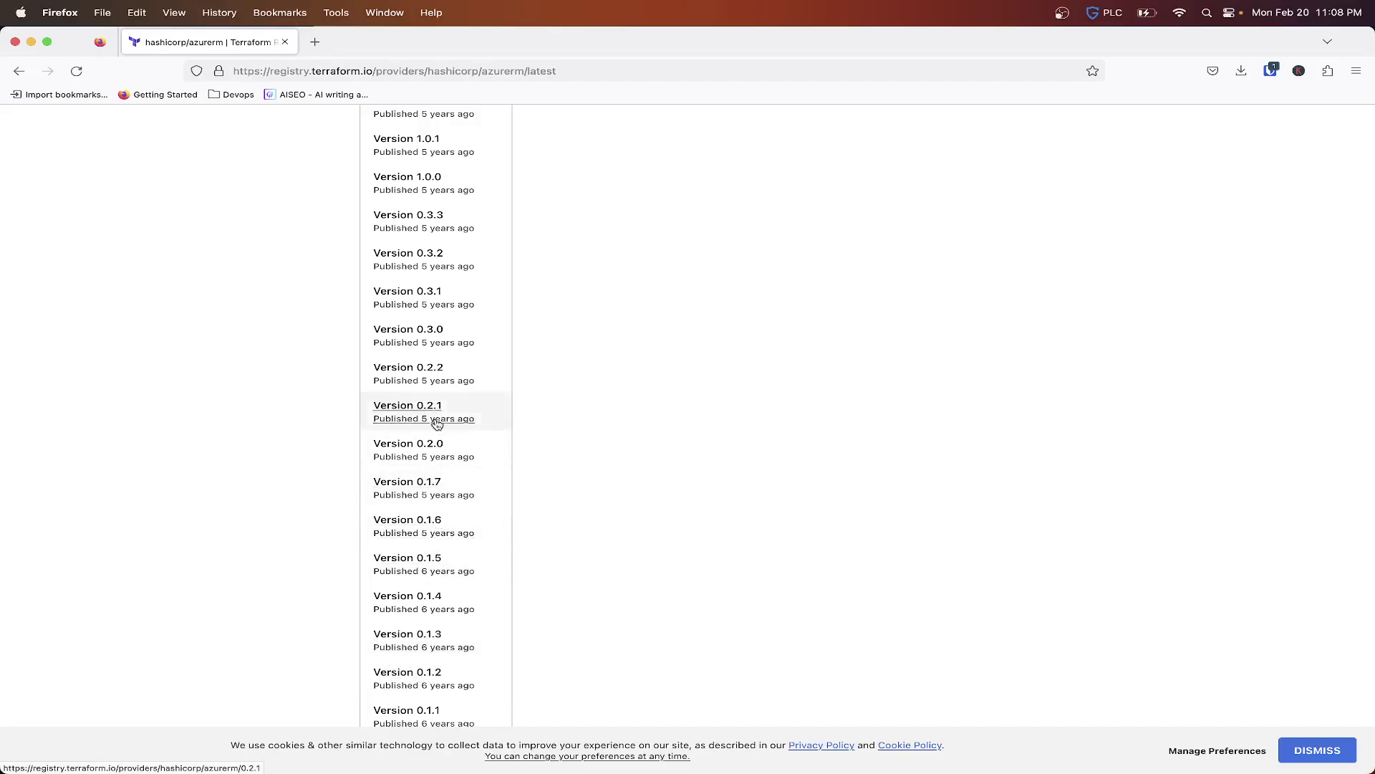
{"action": "scroll", "coordinate": [435, 417], "scroll_direction": "up", "scroll_amount": 2}
{"action": "scroll", "coordinate": [435, 417], "scroll_direction": "down", "scroll_amount": 2}
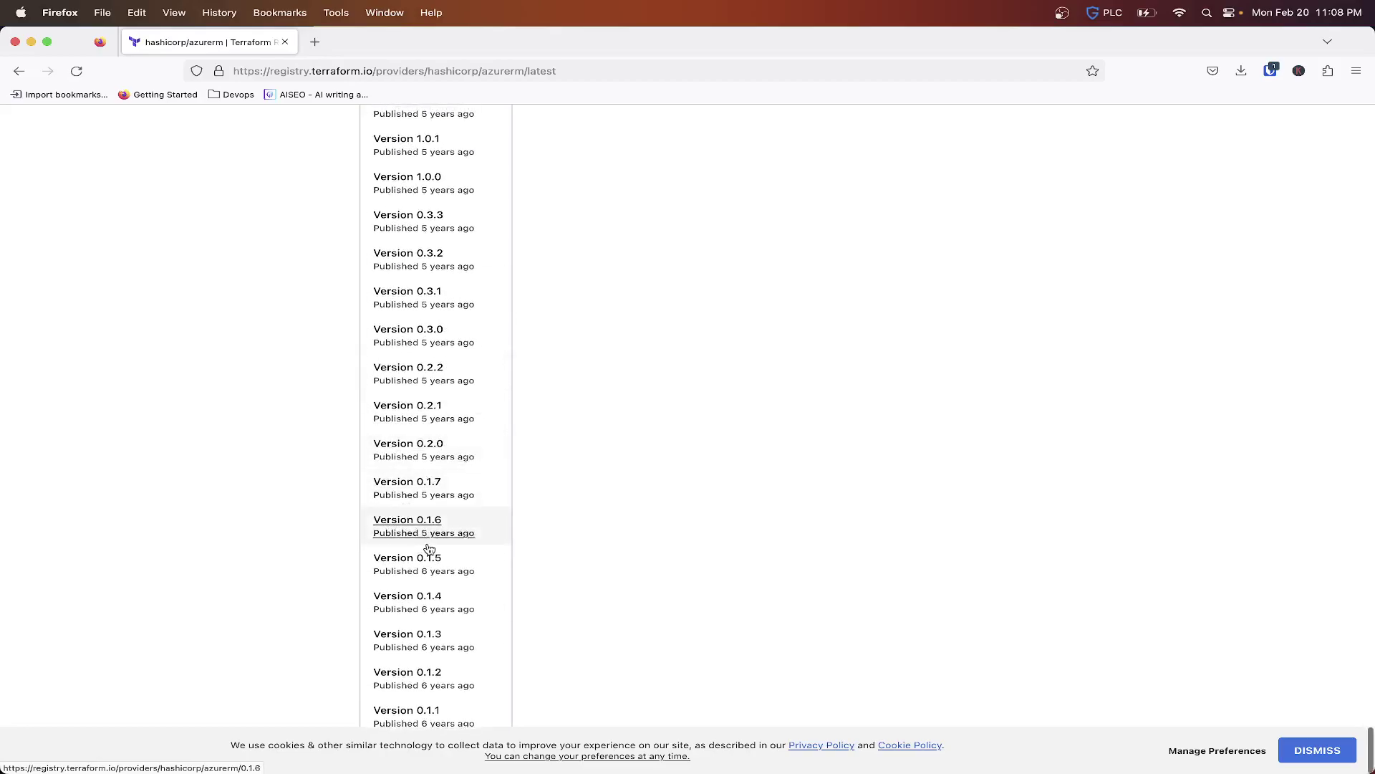
{"action": "scroll", "coordinate": [429, 548], "scroll_direction": "up", "scroll_amount": 10}
{"action": "scroll", "coordinate": [429, 548], "scroll_direction": "up", "scroll_amount": 10}
{"action": "scroll", "coordinate": [429, 548], "scroll_direction": "up", "scroll_amount": 10}
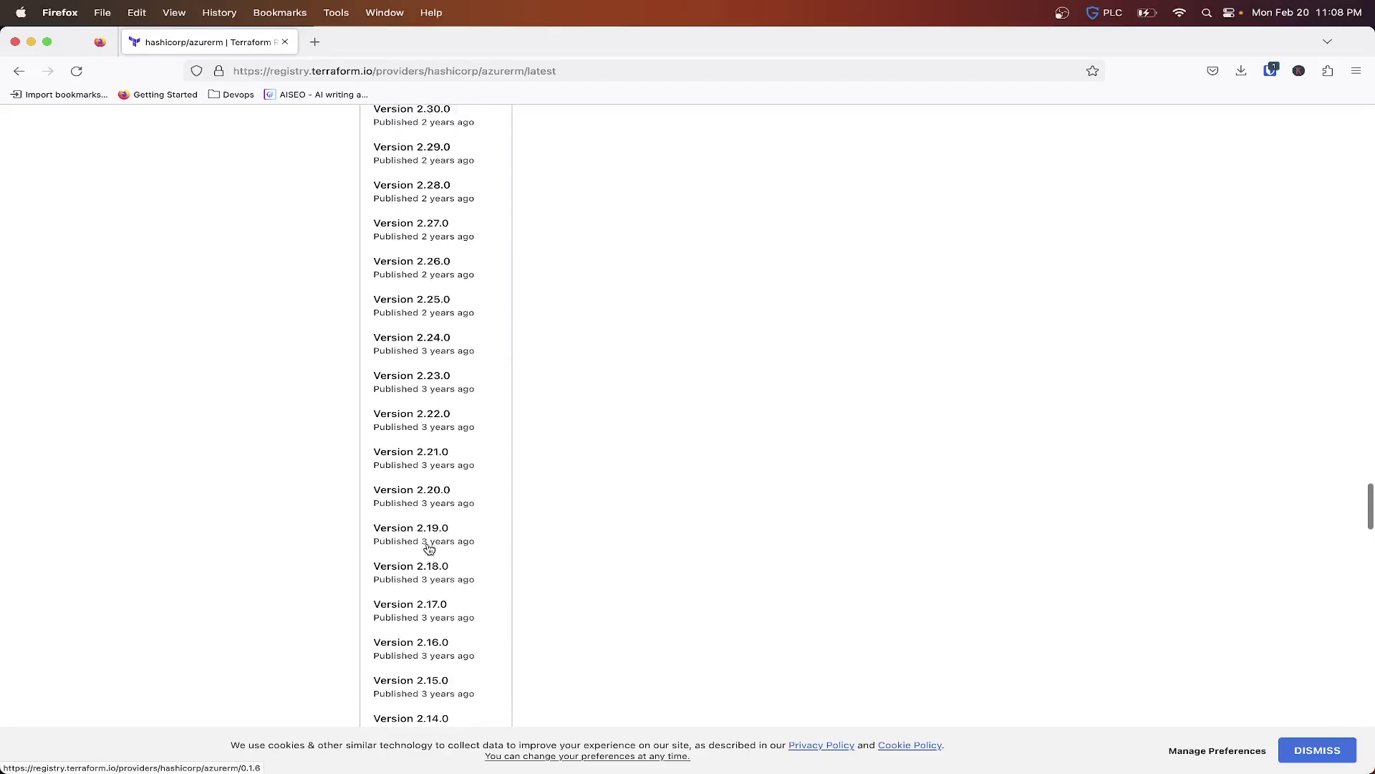
{"action": "scroll", "coordinate": [429, 548], "scroll_direction": "up", "scroll_amount": 10}
{"action": "scroll", "coordinate": [429, 549], "scroll_direction": "up", "scroll_amount": 8}
{"action": "scroll", "coordinate": [430, 548], "scroll_direction": "up", "scroll_amount": 8}
{"action": "scroll", "coordinate": [429, 549], "scroll_direction": "up", "scroll_amount": 8}
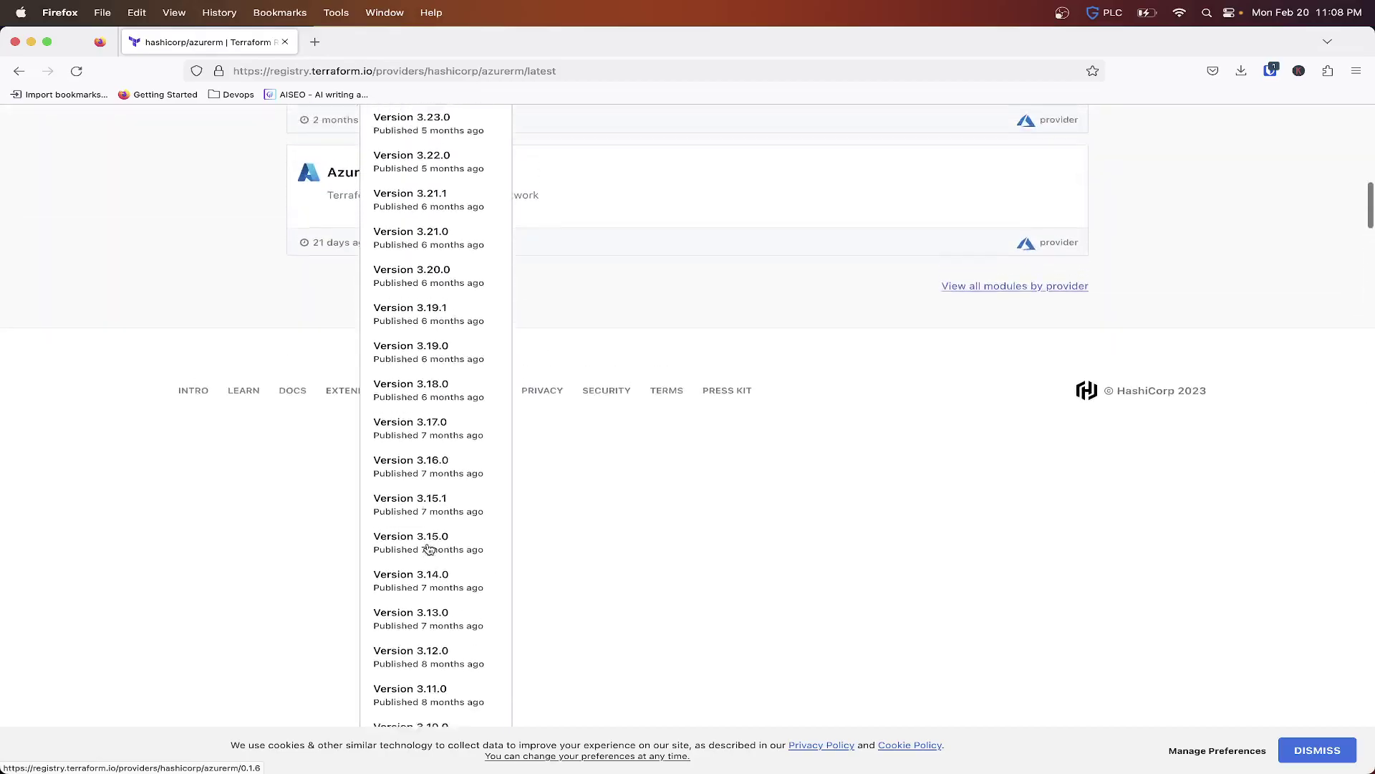
{"action": "scroll", "coordinate": [429, 548], "scroll_direction": "up", "scroll_amount": 5}
{"action": "scroll", "coordinate": [429, 549], "scroll_direction": "up", "scroll_amount": 8}
{"action": "scroll", "coordinate": [429, 549], "scroll_direction": "up", "scroll_amount": 8}
{"action": "scroll", "coordinate": [452, 430], "scroll_direction": "up", "scroll_amount": 3}
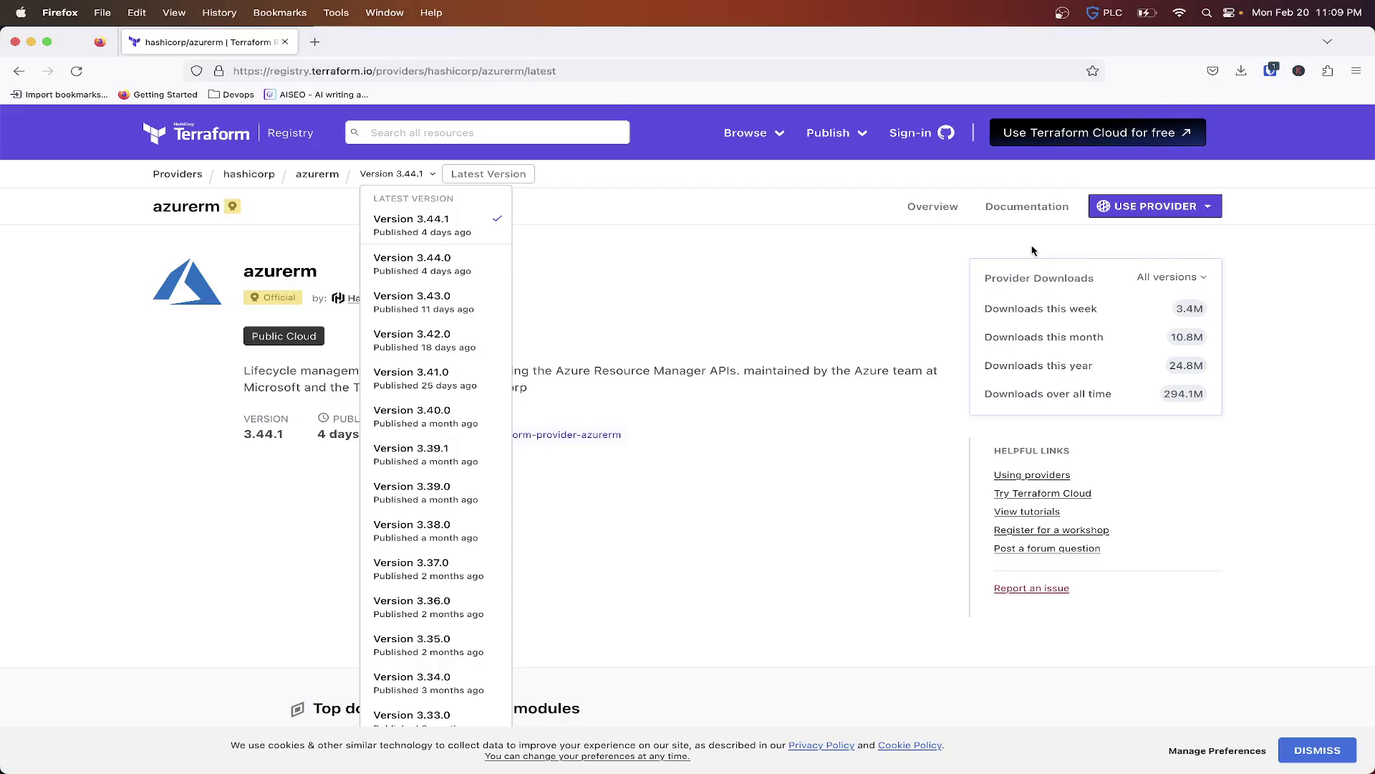
- Close the azurerm version list and show the provider's Documentation overview
{"action": "left_click", "coordinate": [581, 208]}
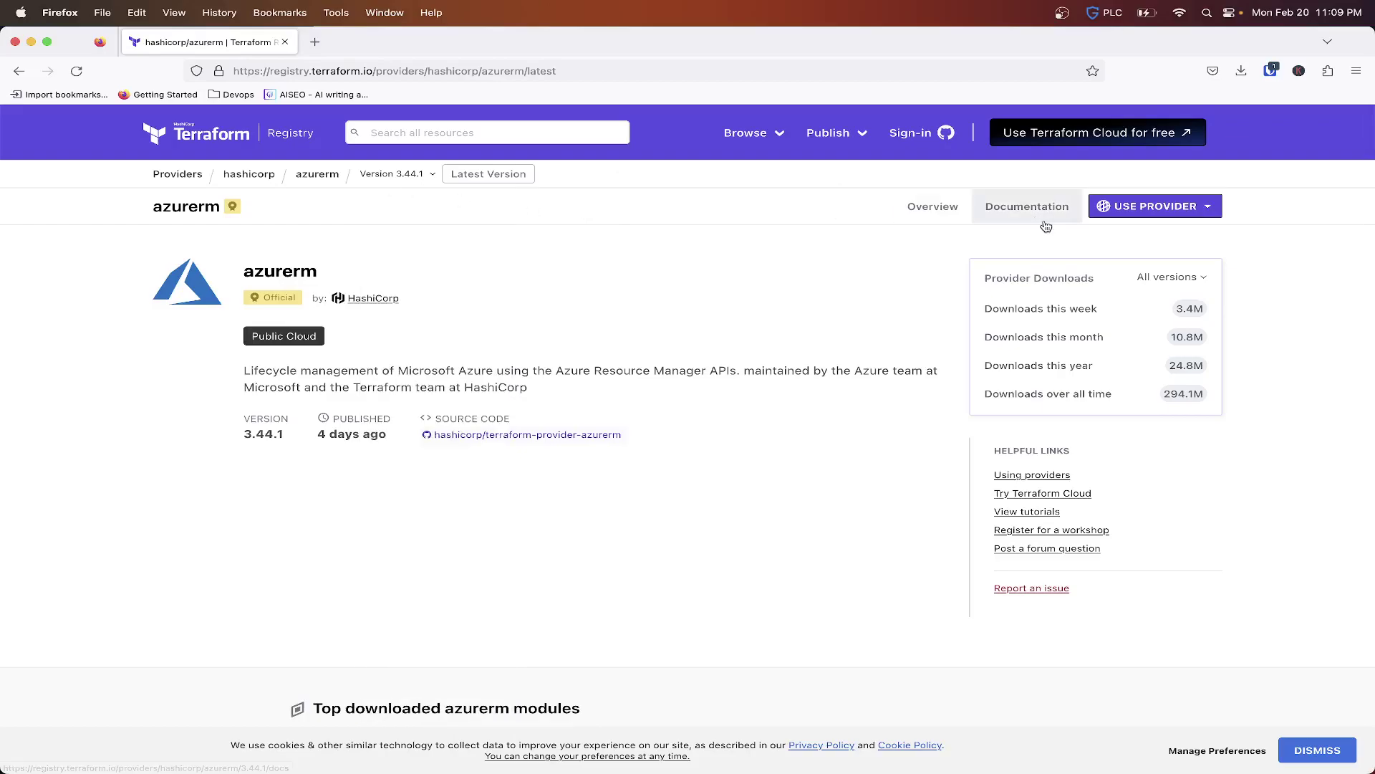
{"action": "left_click", "coordinate": [1027, 206]}
{"action": "scroll", "coordinate": [176, 427], "scroll_direction": "down", "scroll_amount": 4}
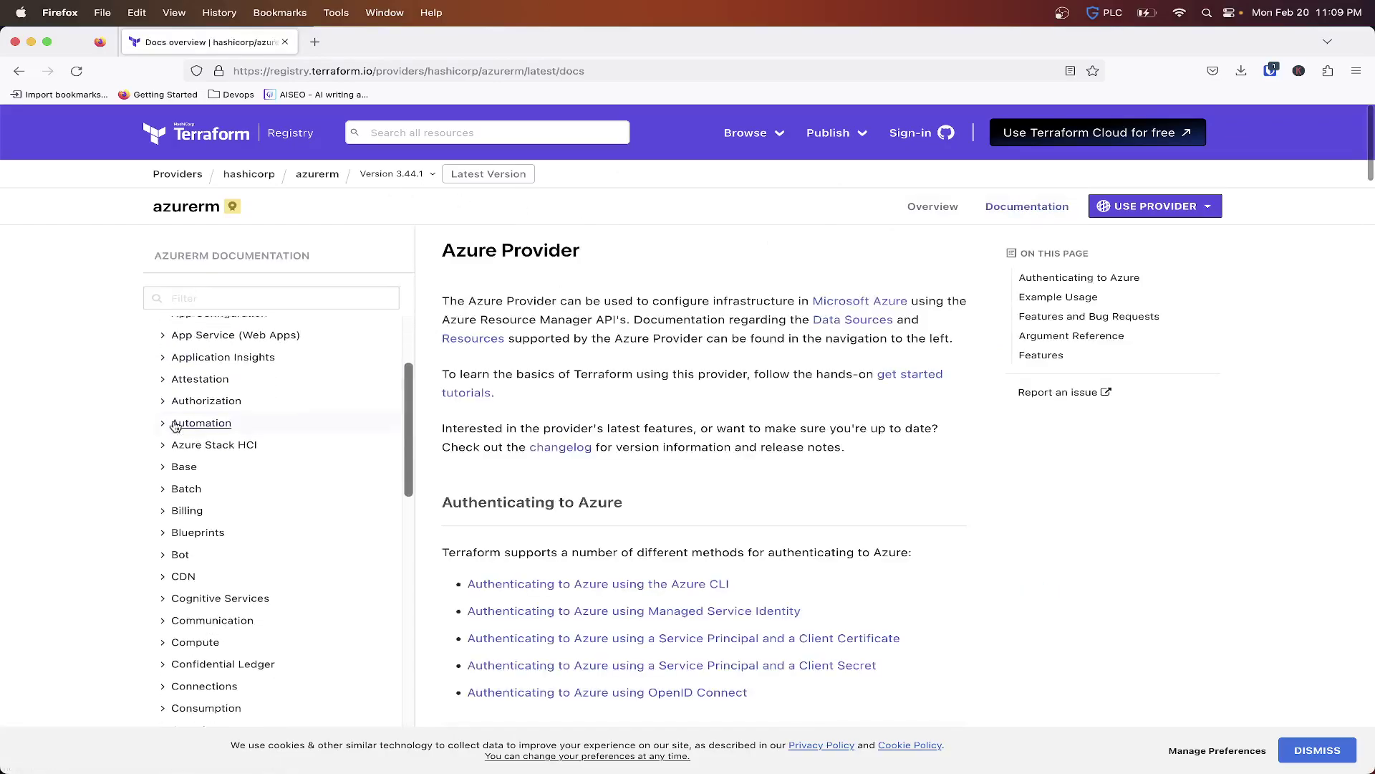
{"action": "scroll", "coordinate": [175, 426], "scroll_direction": "down", "scroll_amount": 4}
{"action": "scroll", "coordinate": [175, 426], "scroll_direction": "down", "scroll_amount": 4}
{"action": "scroll", "coordinate": [175, 425], "scroll_direction": "down", "scroll_amount": 4}
{"action": "scroll", "coordinate": [175, 426], "scroll_direction": "down", "scroll_amount": 3}
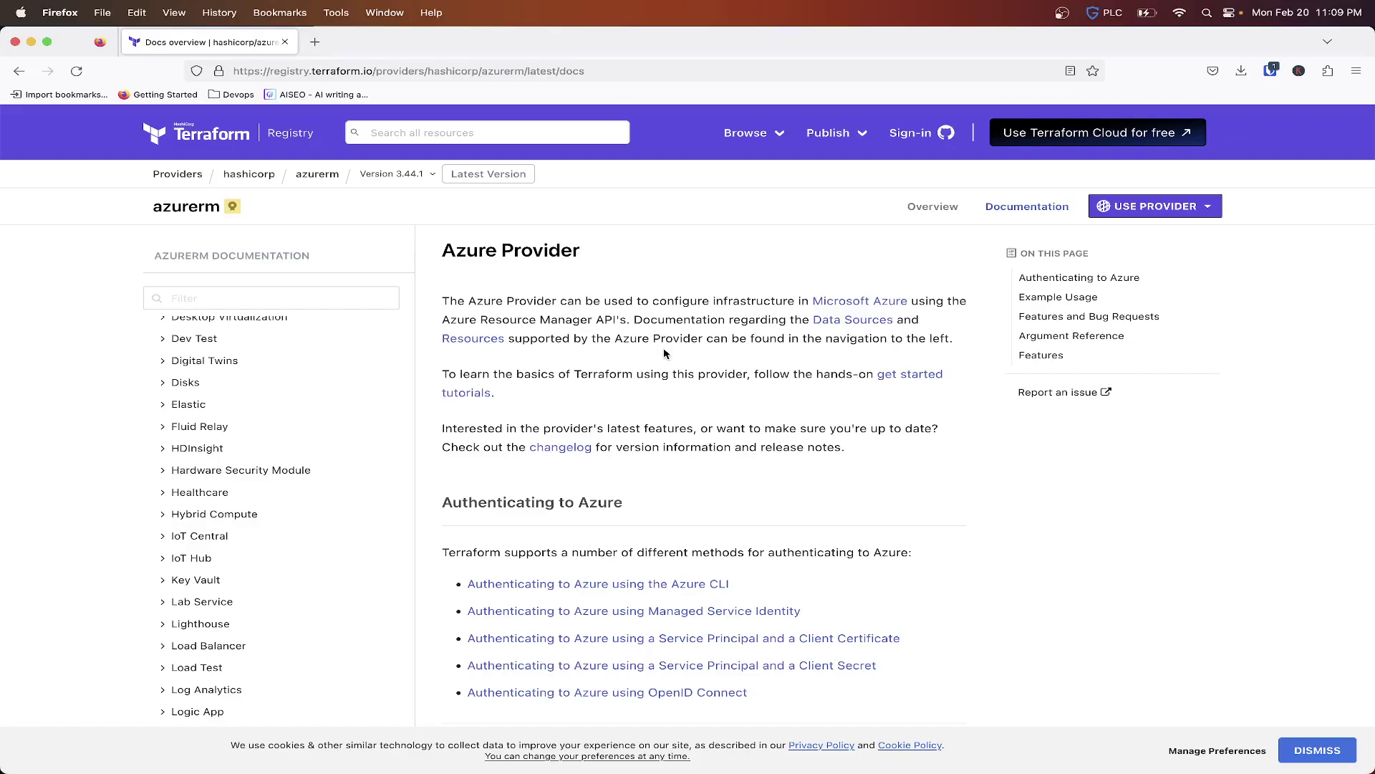
{"action": "scroll", "coordinate": [666, 395], "scroll_direction": "down", "scroll_amount": 3}
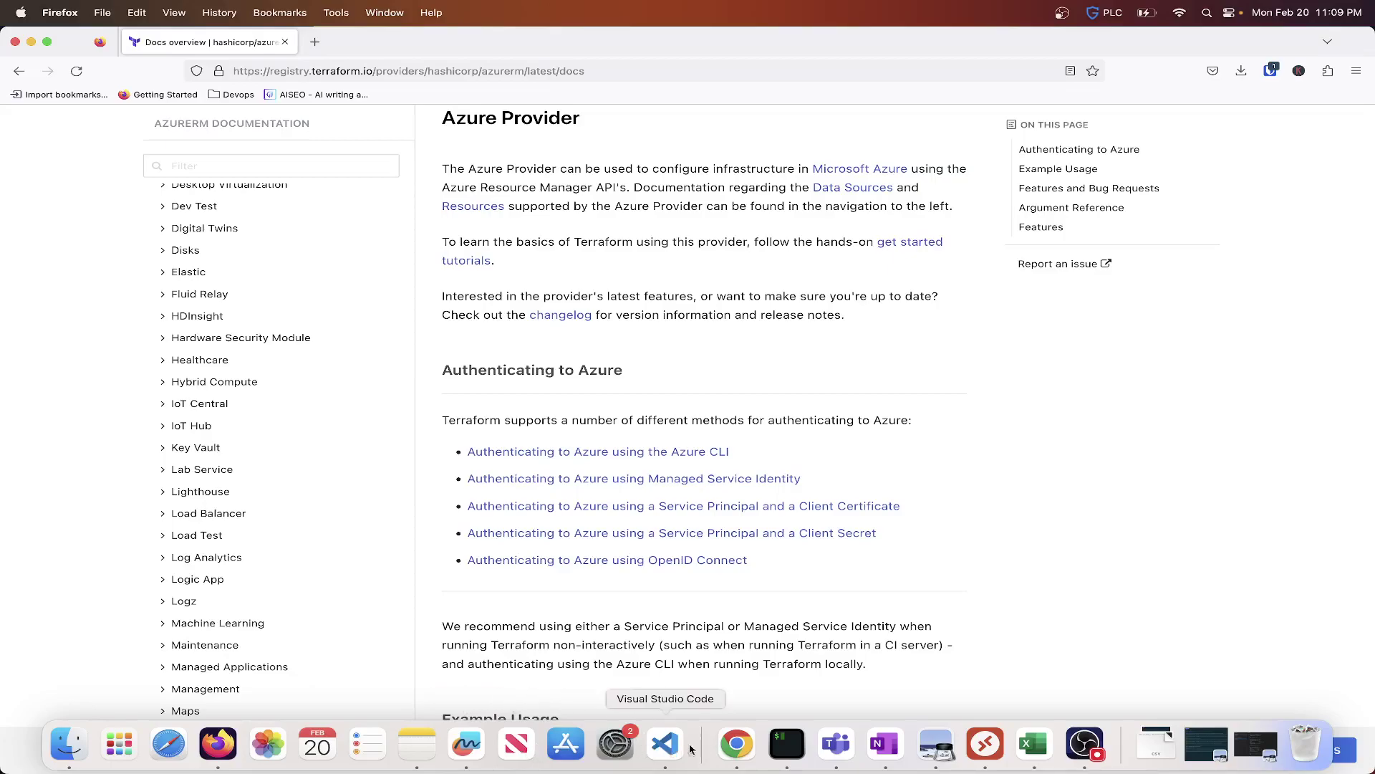
{"action": "left_click", "coordinate": [665, 744]}
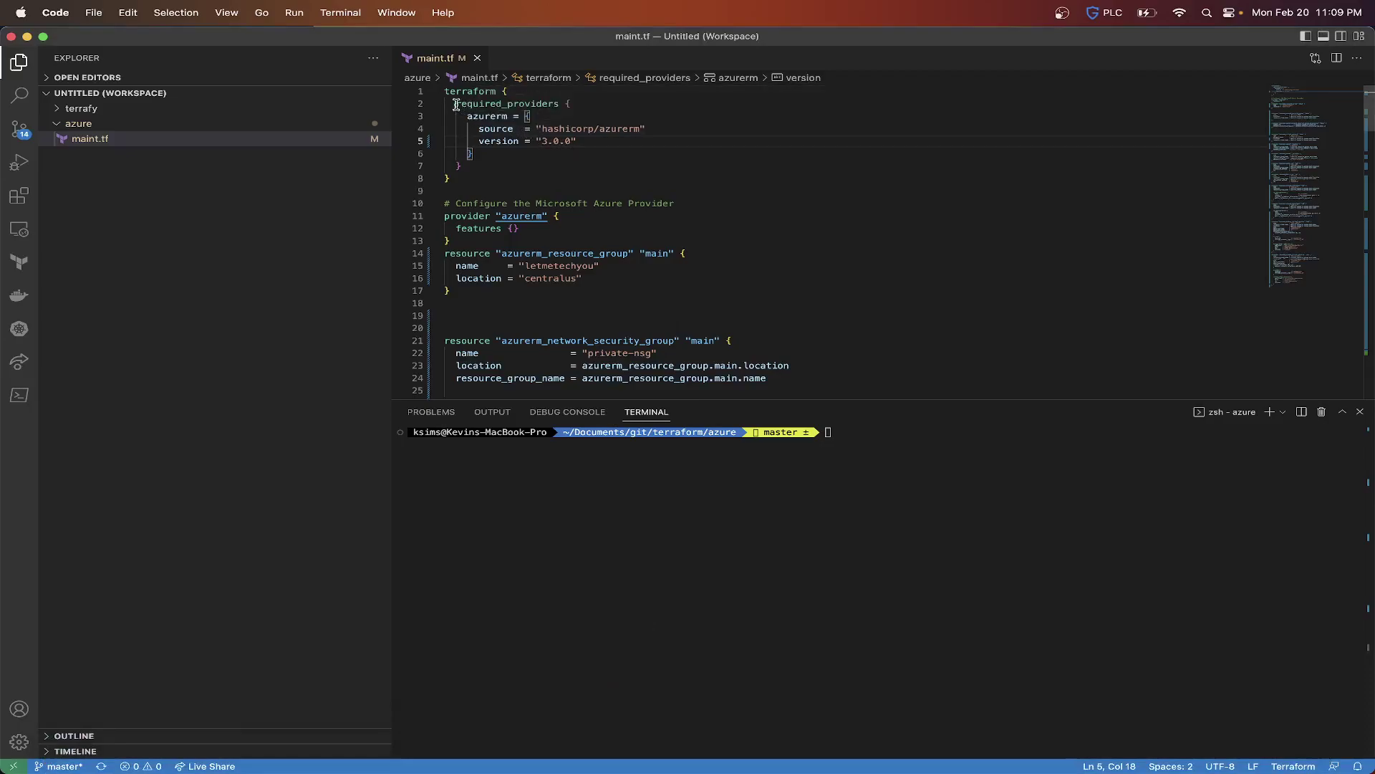
{"action": "left_click_drag", "start_coordinate": [456, 103], "coordinate": [565, 103]}
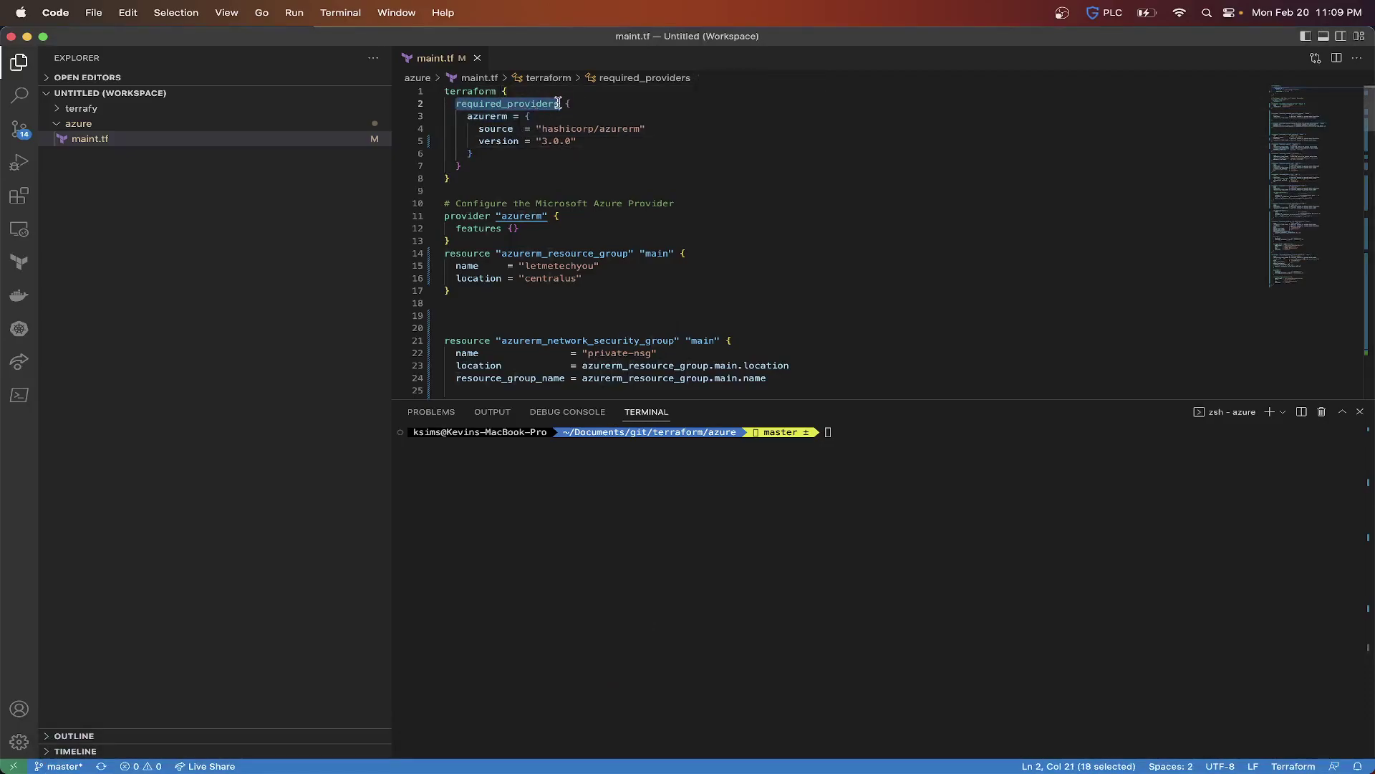
{"action": "double_click", "coordinate": [486, 117]}
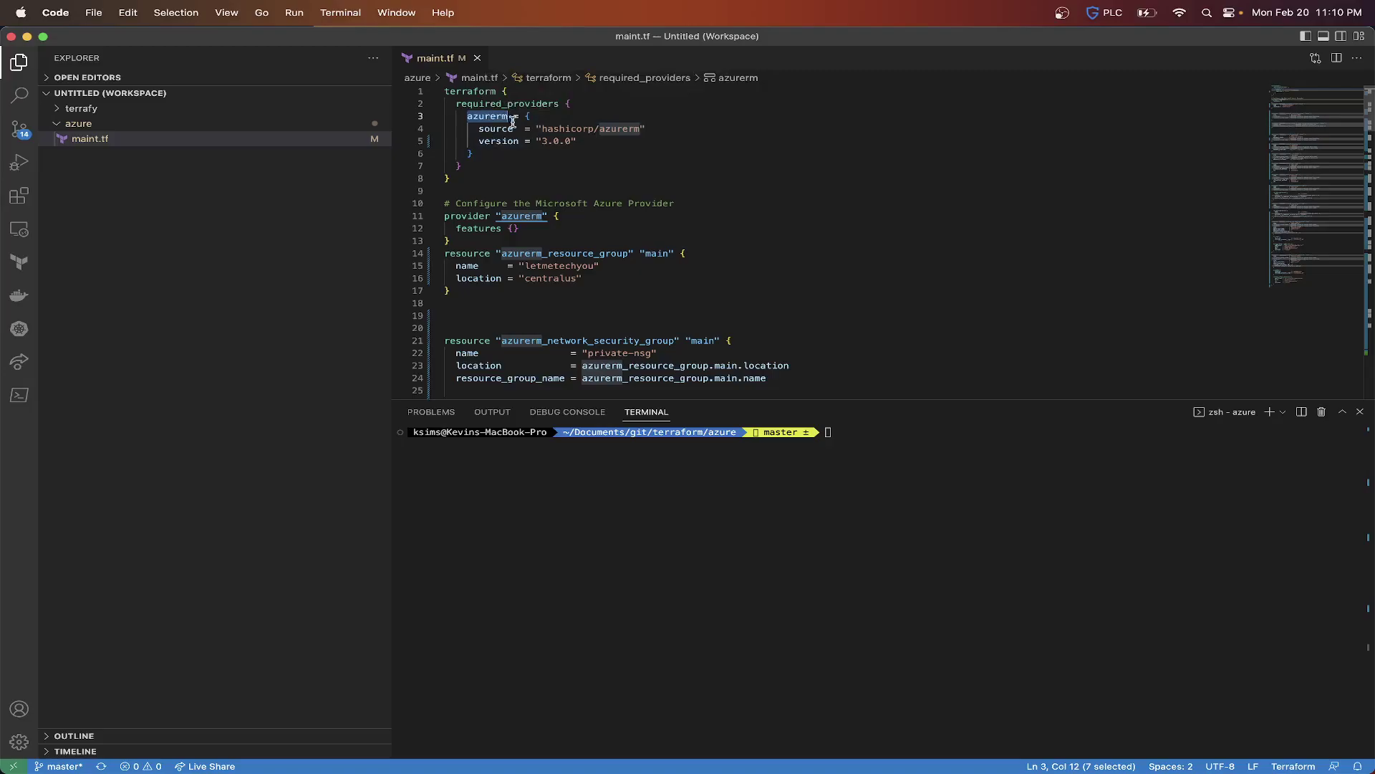
{"action": "left_click", "coordinate": [499, 141]}
{"action": "double_click", "coordinate": [500, 142]}
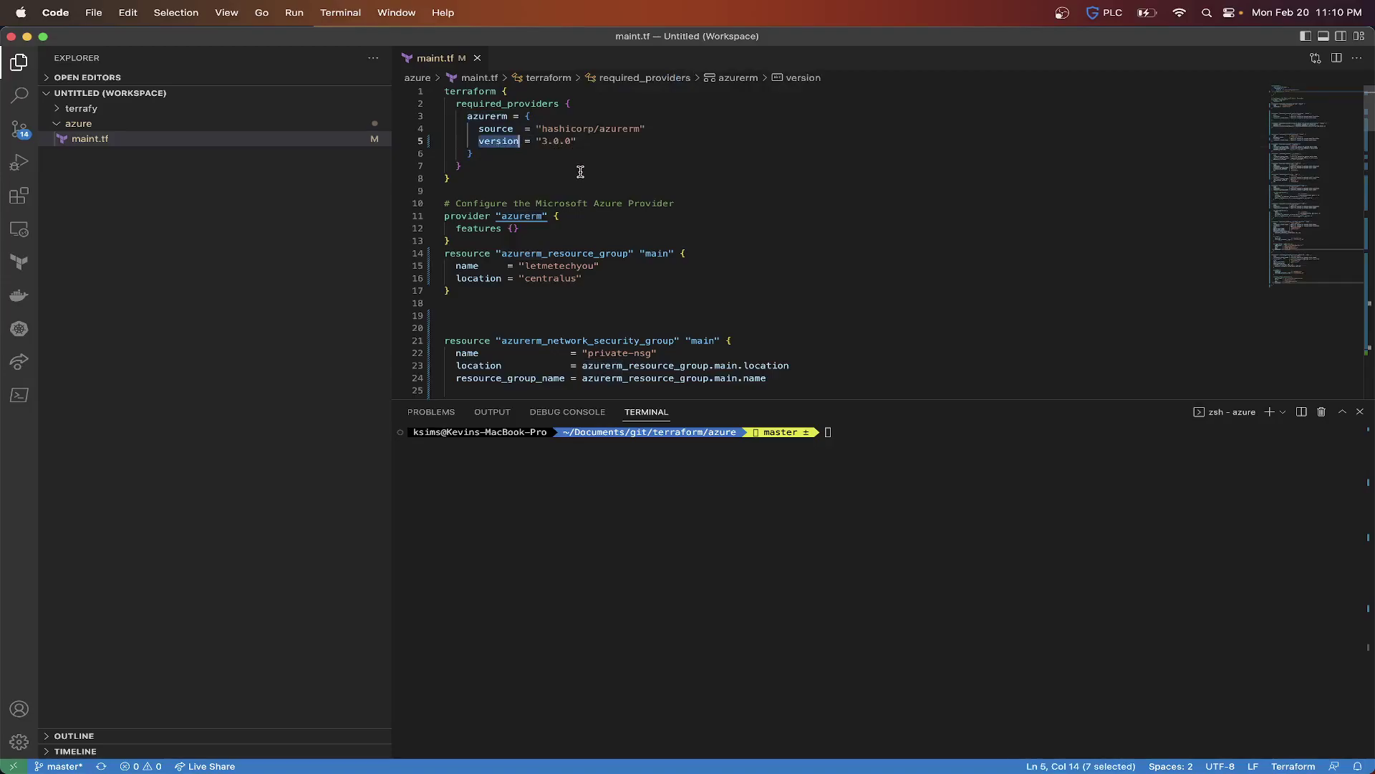
{"action": "key", "text": "super+Tab"}
{"action": "scroll", "coordinate": [470, 116], "scroll_direction": "up", "scroll_amount": 5}
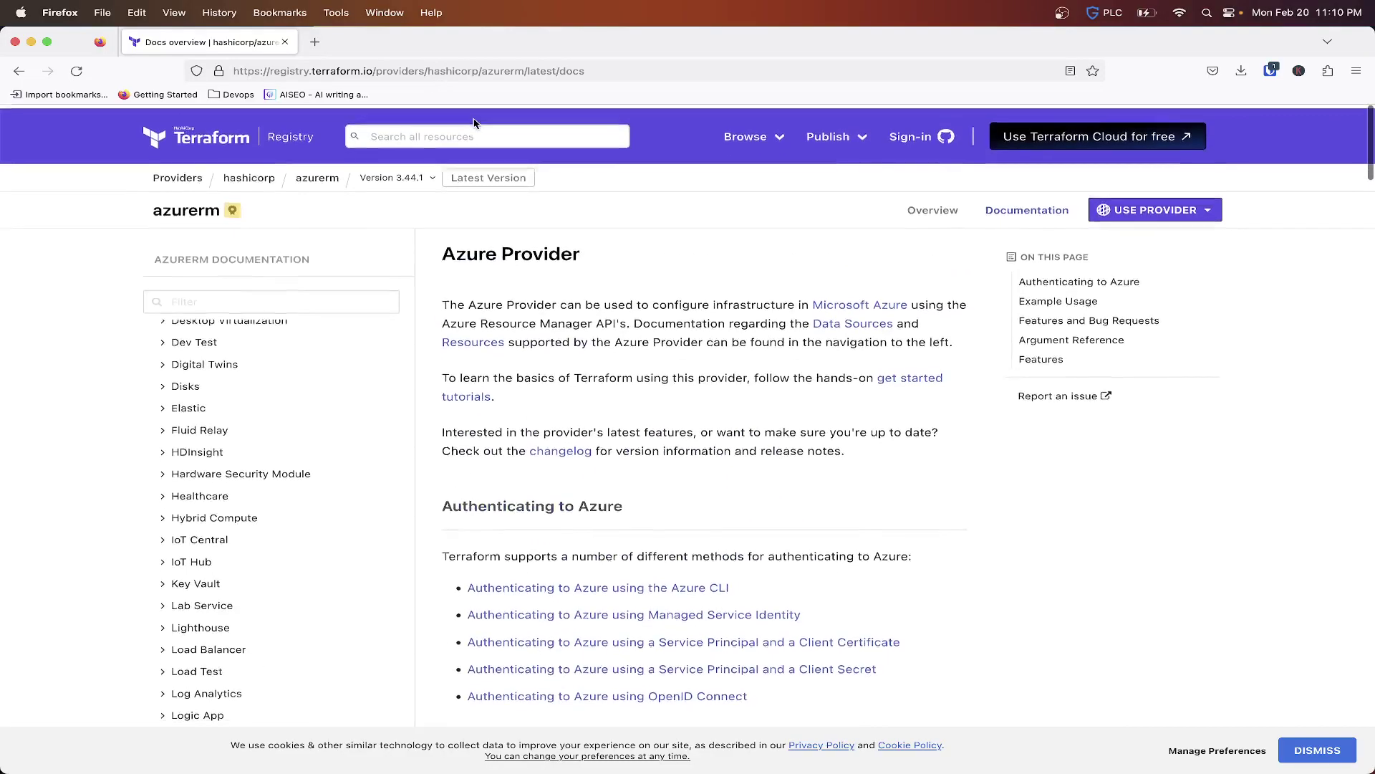
- Switch the azurerm documentation to version 3.0.0, then return to VS Code
{"action": "left_click", "coordinate": [417, 178]}
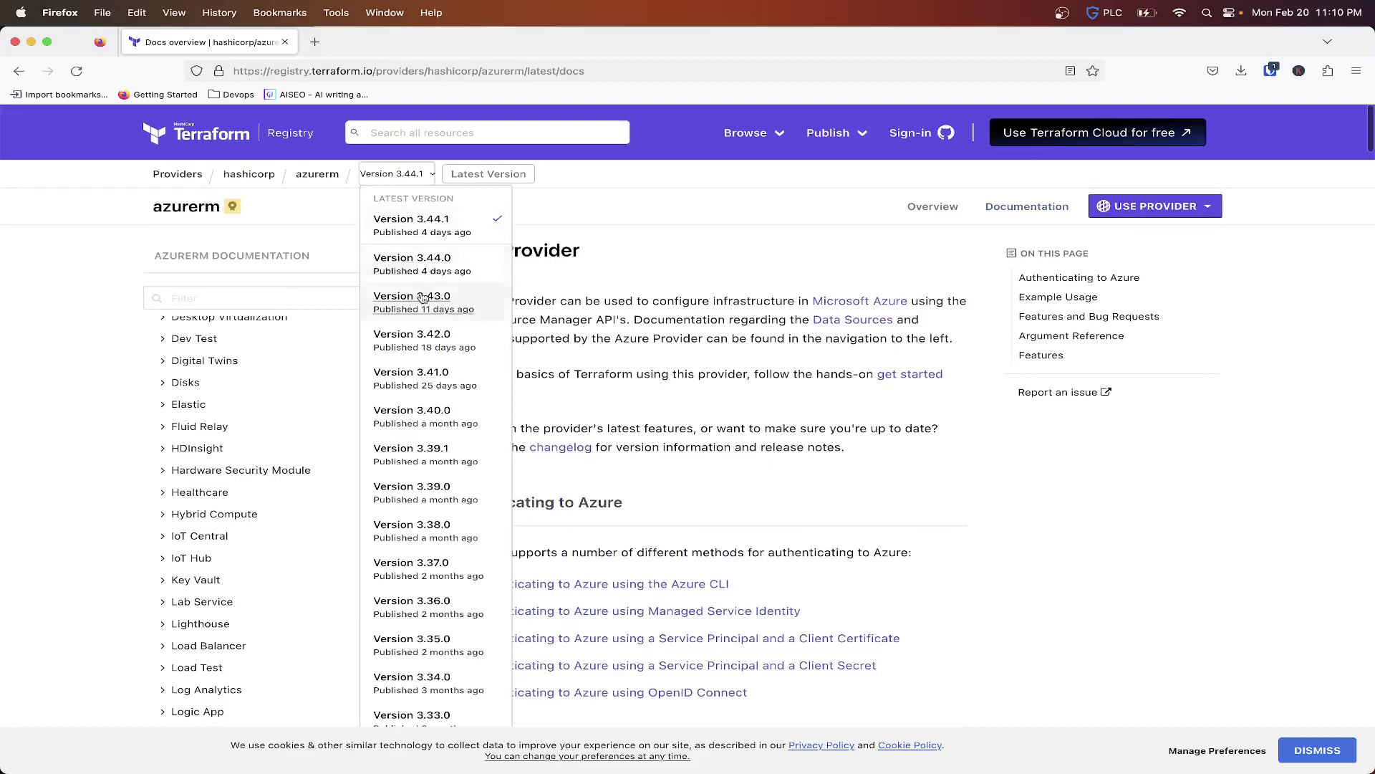
{"action": "scroll", "coordinate": [406, 377], "scroll_direction": "down", "scroll_amount": 5}
{"action": "scroll", "coordinate": [406, 415], "scroll_direction": "down", "scroll_amount": 5}
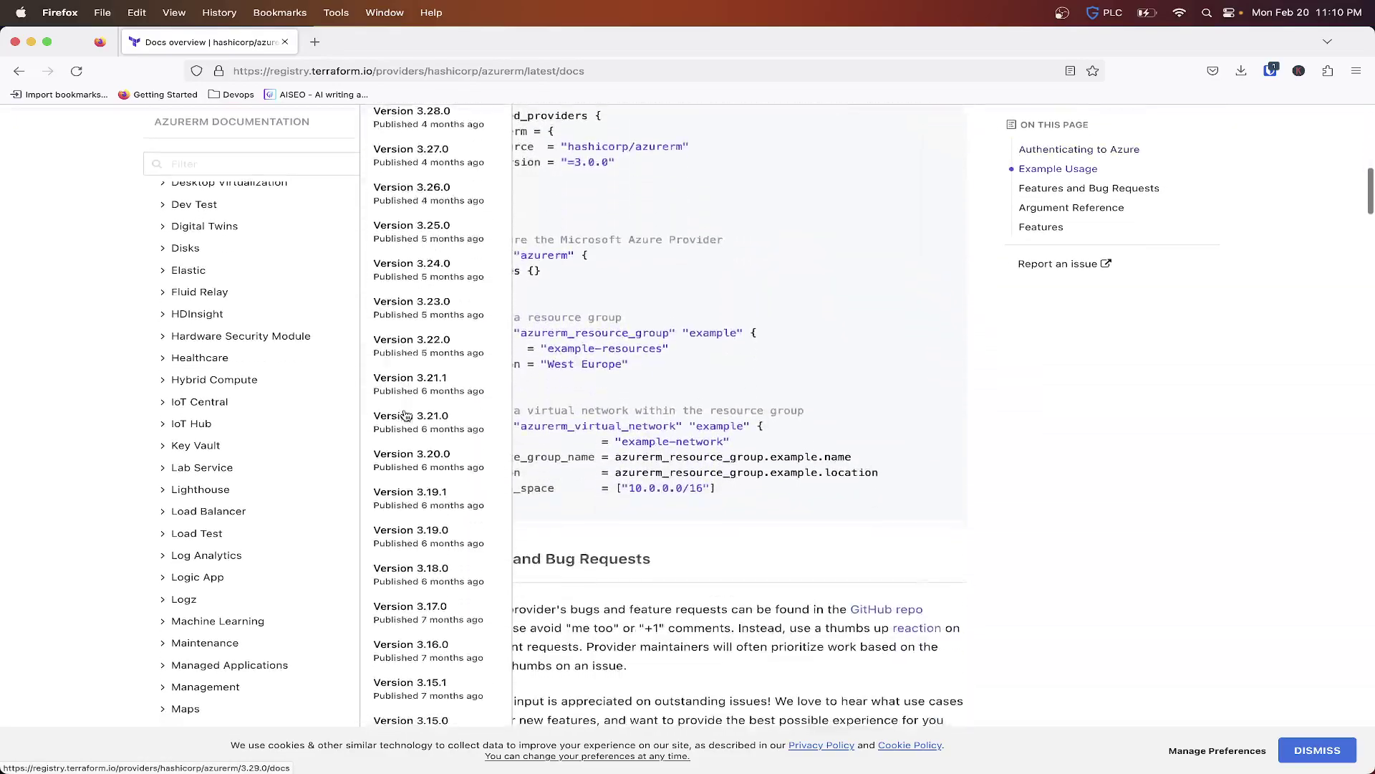
{"action": "scroll", "coordinate": [406, 415], "scroll_direction": "down", "scroll_amount": 5}
{"action": "scroll", "coordinate": [406, 415], "scroll_direction": "down", "scroll_amount": 2}
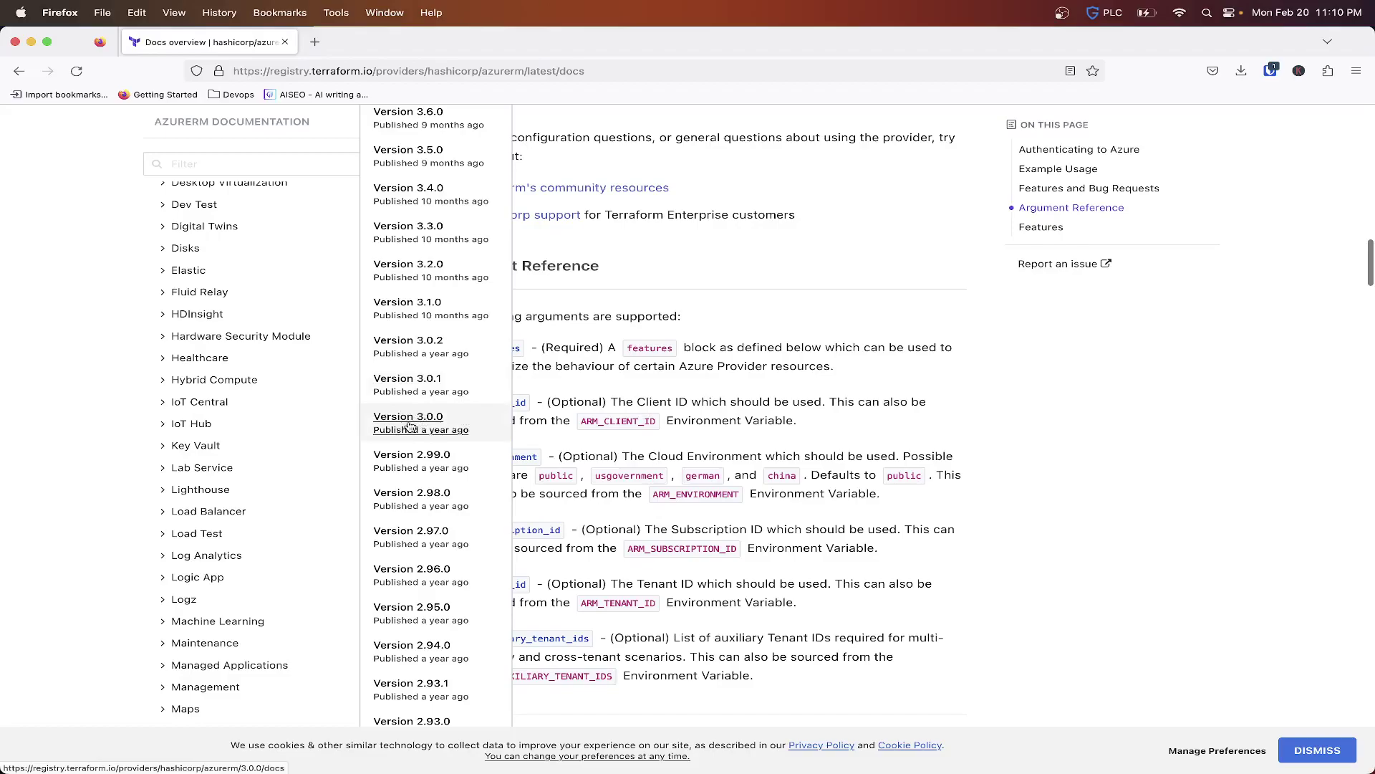
{"action": "left_click", "coordinate": [410, 422]}
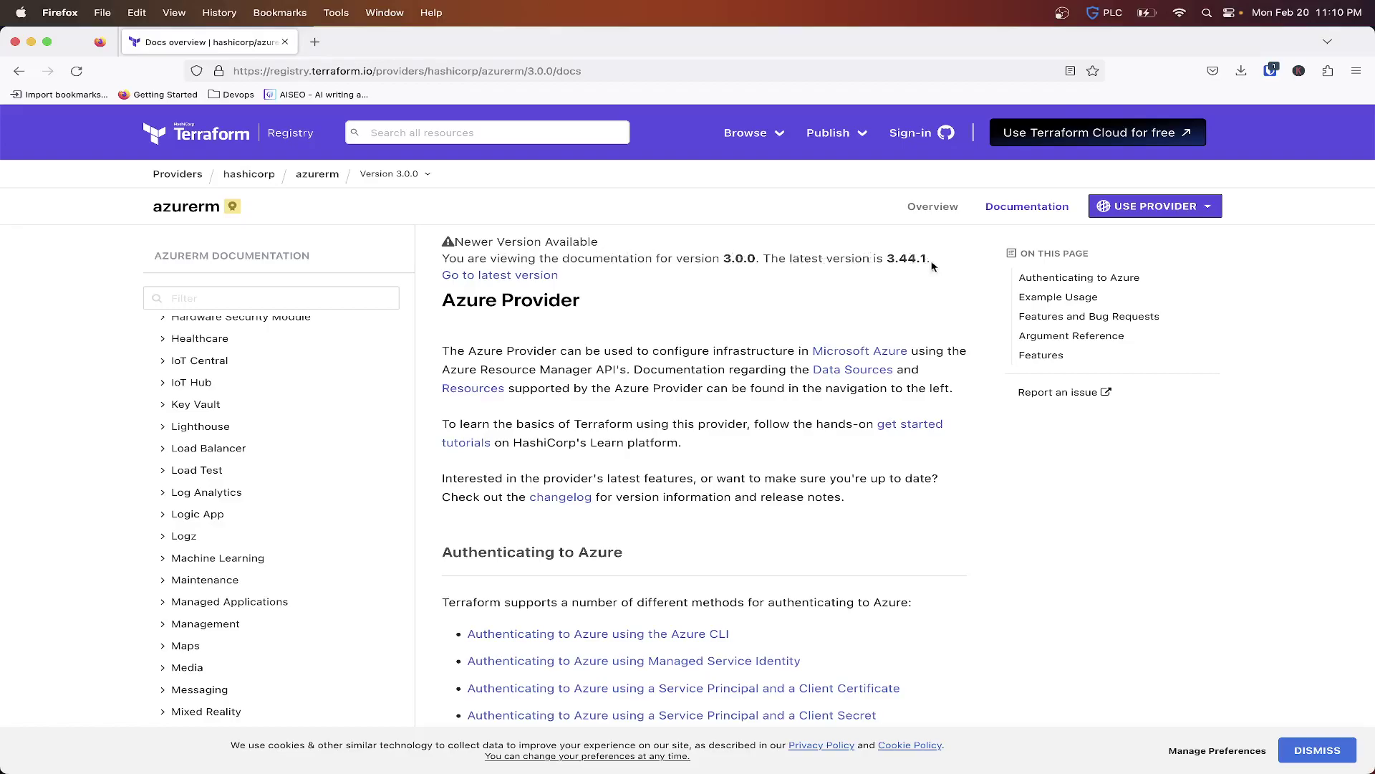
{"action": "key", "text": "super+Tab"}
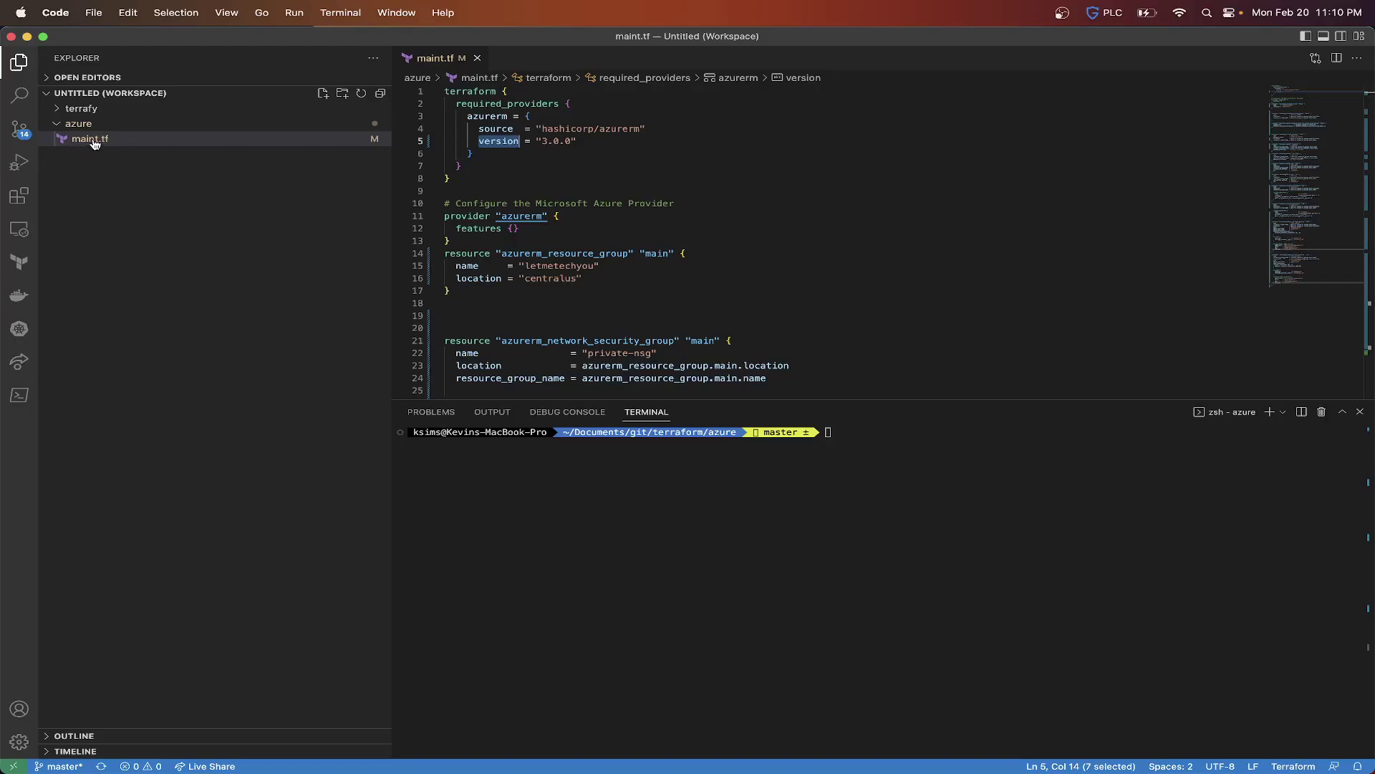
- Rename the file maint.tf to main.tf in Explorer
{"action": "right_click", "coordinate": [94, 141]}
{"action": "left_click", "coordinate": [142, 364]}
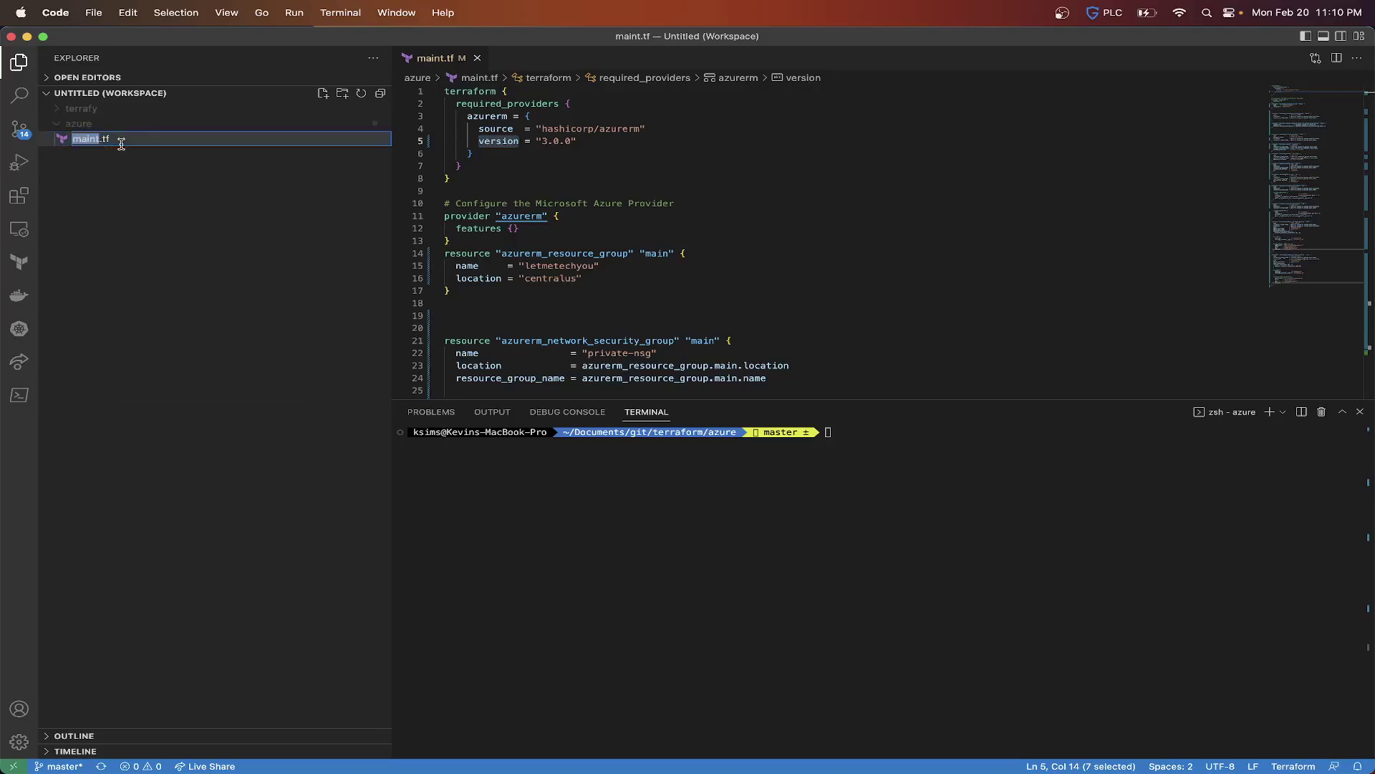
{"action": "key", "text": "Right"}
{"action": "key", "text": "BackSpace"}
{"action": "key", "text": "Return"}
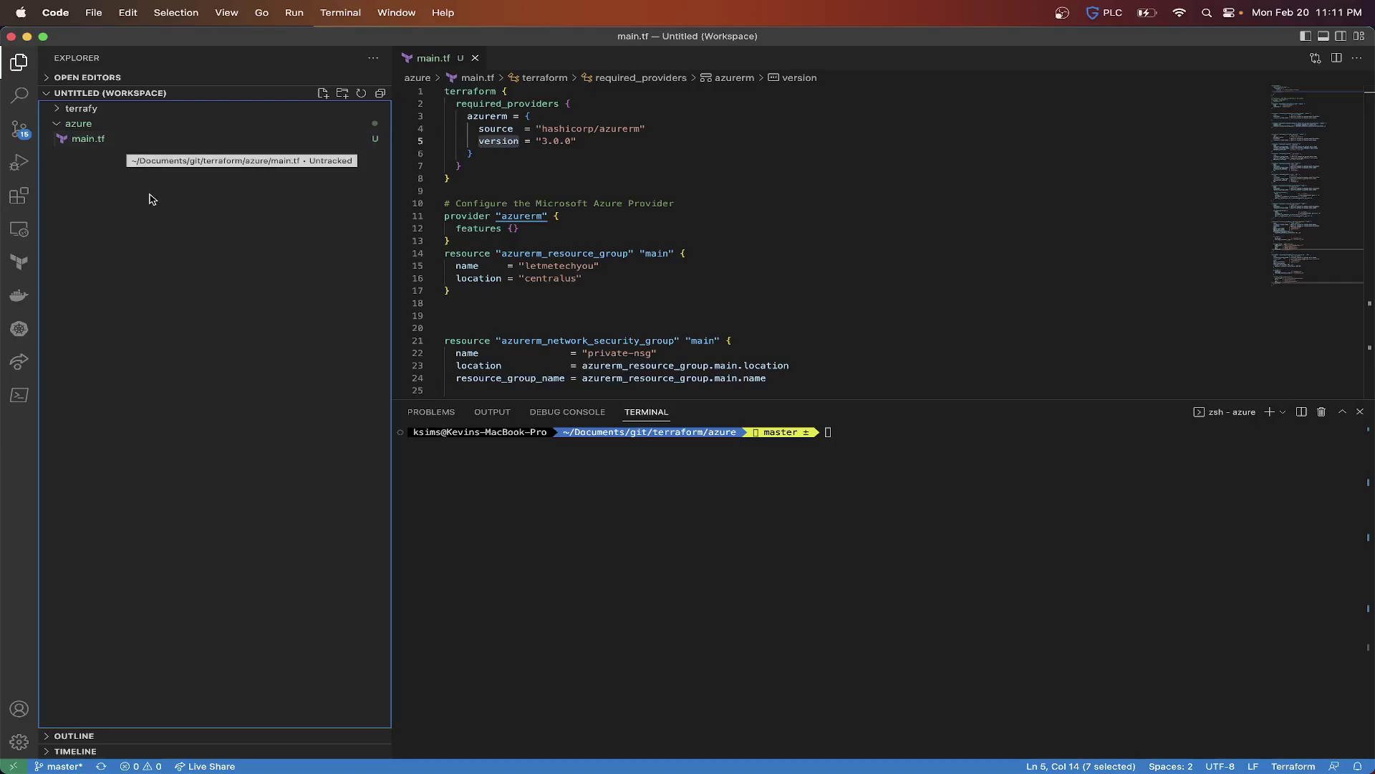
{"action": "left_click", "coordinate": [120, 141]}
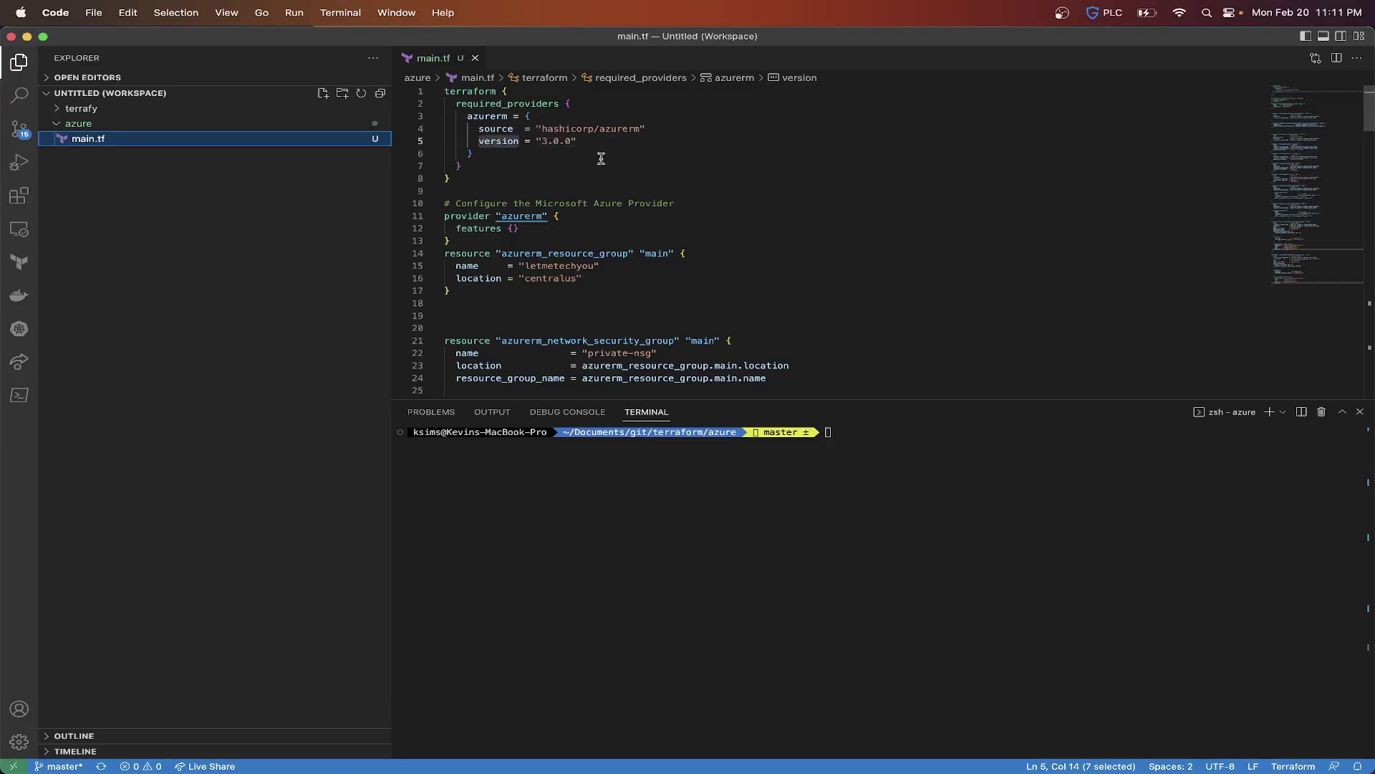
- Highlight the azurerm requirement and provider blocks, and leave terraform typed at the terminal prompt
{"action": "left_click", "coordinate": [848, 441]}
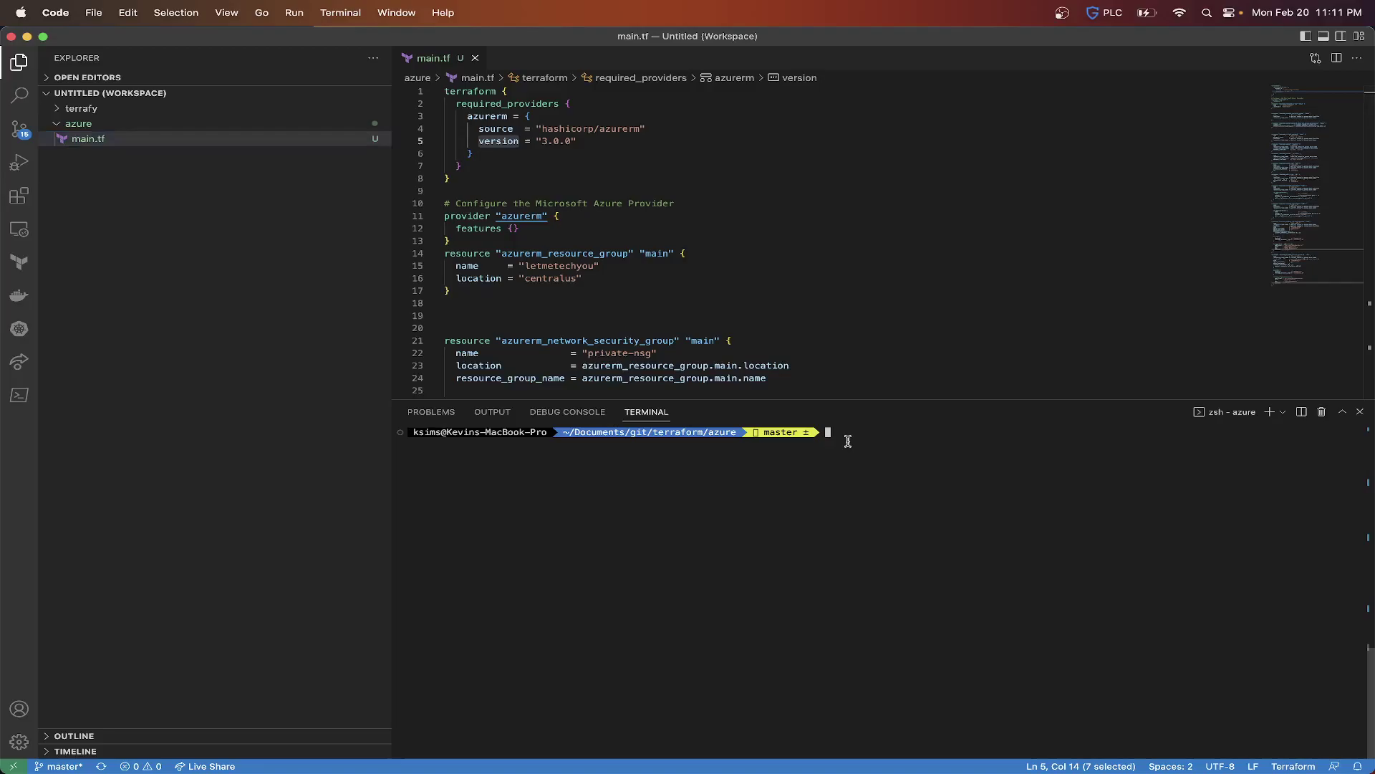
{"action": "left_click_drag", "start_coordinate": [451, 178], "coordinate": [441, 112]}
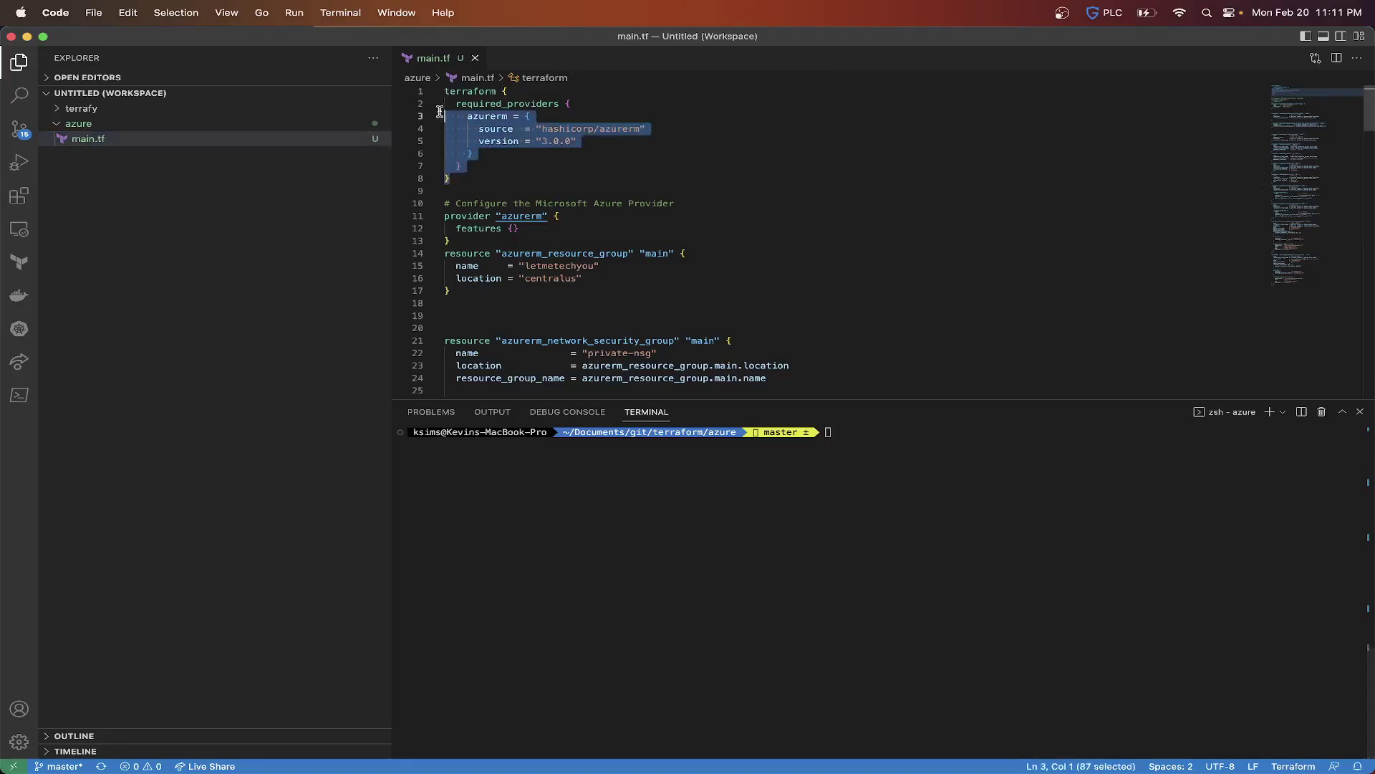
{"action": "mouse_move", "coordinate": [522, 230]}
{"action": "left_mouse_down"}
{"action": "mouse_move", "coordinate": [445, 230]}
{"action": "mouse_move", "coordinate": [444, 217]}
{"action": "left_mouse_up"}
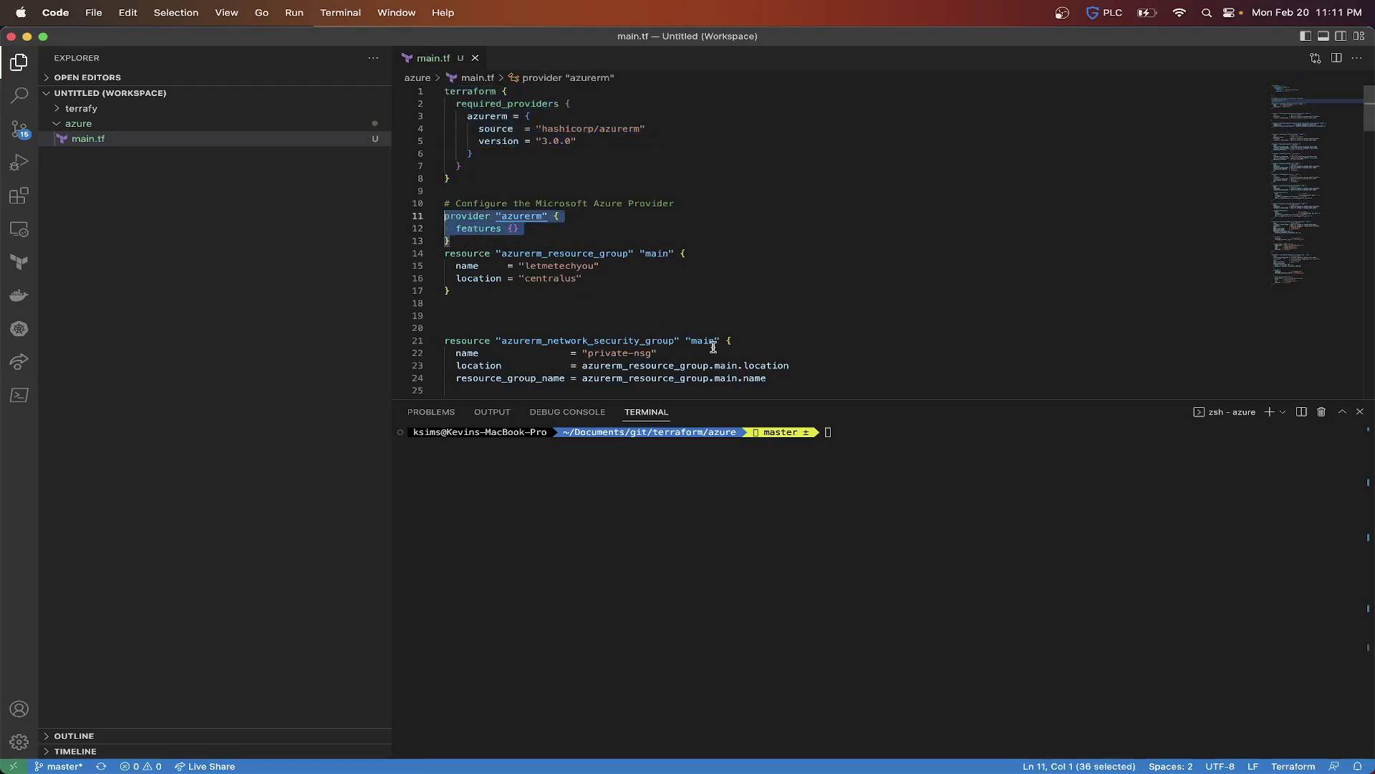
{"action": "left_click", "coordinate": [863, 470]}
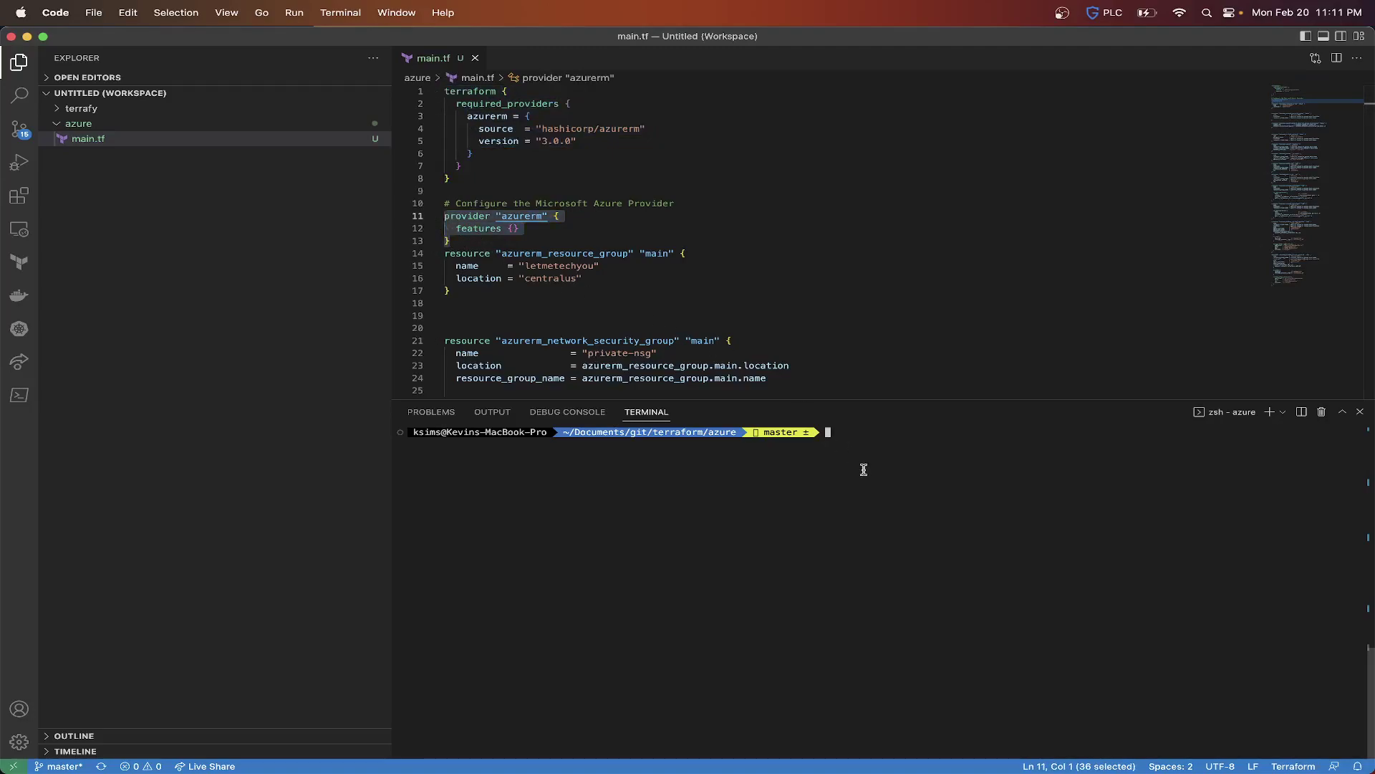
{"action": "type", "text": "terraform init"}
{"action": "key", "text": "BackSpace"}
{"action": "key", "text": "BackSpace"}
{"action": "key", "text": "BackSpace"}
{"action": "key", "text": "BackSpace"}
{"action": "key", "text": "BackSpace"}
- Navigate back from the azurerm 3.0.0 docs to the Registry home page and show Browse categories
{"action": "key", "text": "super+Tab"}
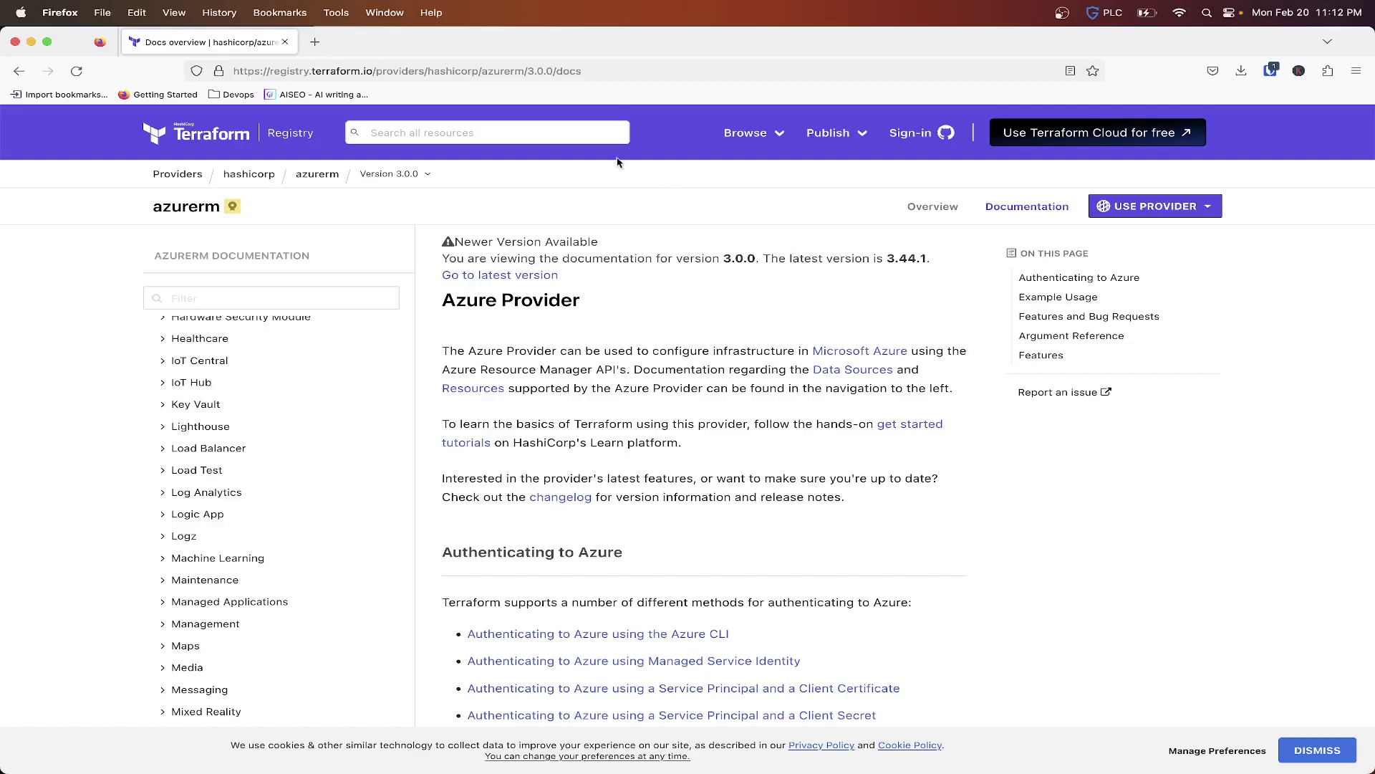
{"action": "left_click", "coordinate": [18, 71]}
{"action": "left_click", "coordinate": [19, 71]}
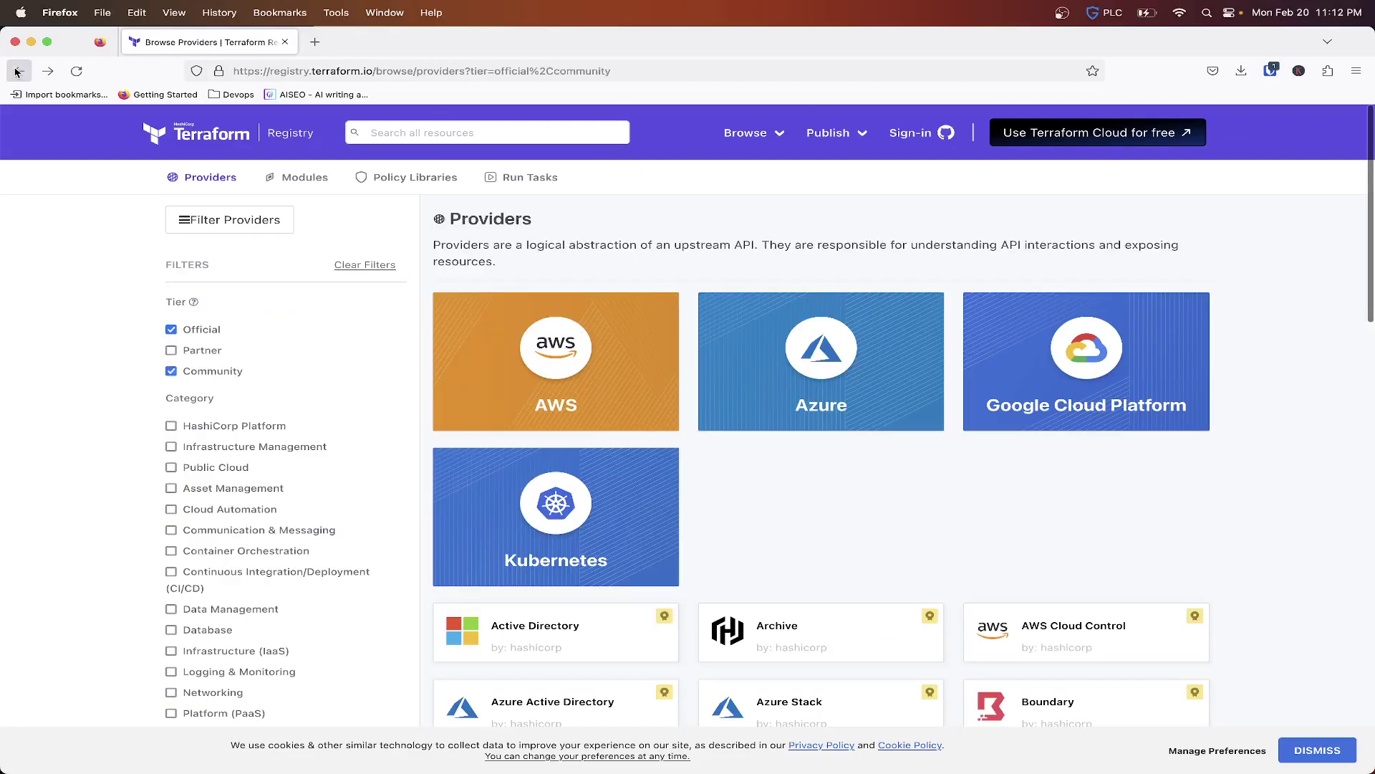
{"action": "left_click", "coordinate": [204, 134]}
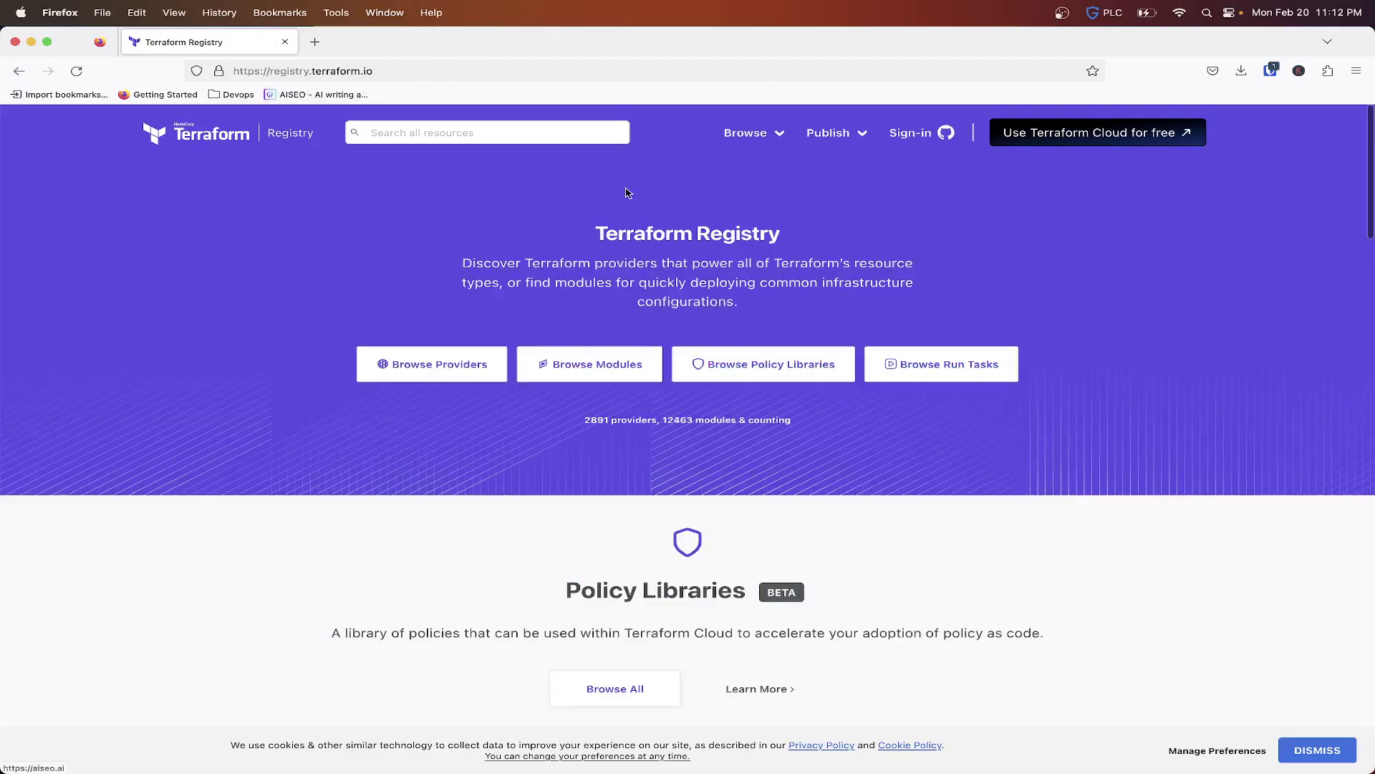
{"action": "left_click", "coordinate": [835, 135]}
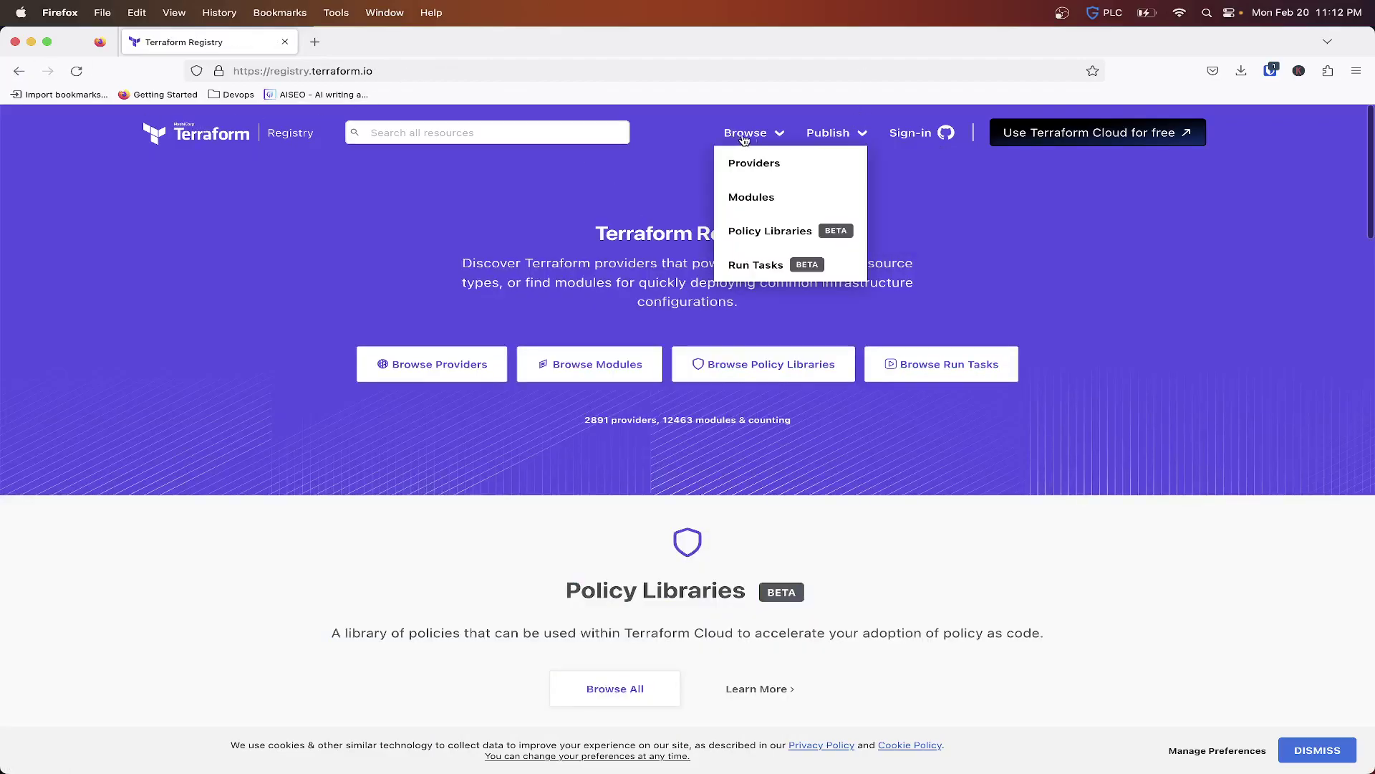
- Search Google for 'terraform install' and open the HashiCorp Install Terraform tutorial
{"action": "left_click", "coordinate": [597, 70]}
{"action": "type", "text": "google.com"}
{"action": "key", "text": "Return"}
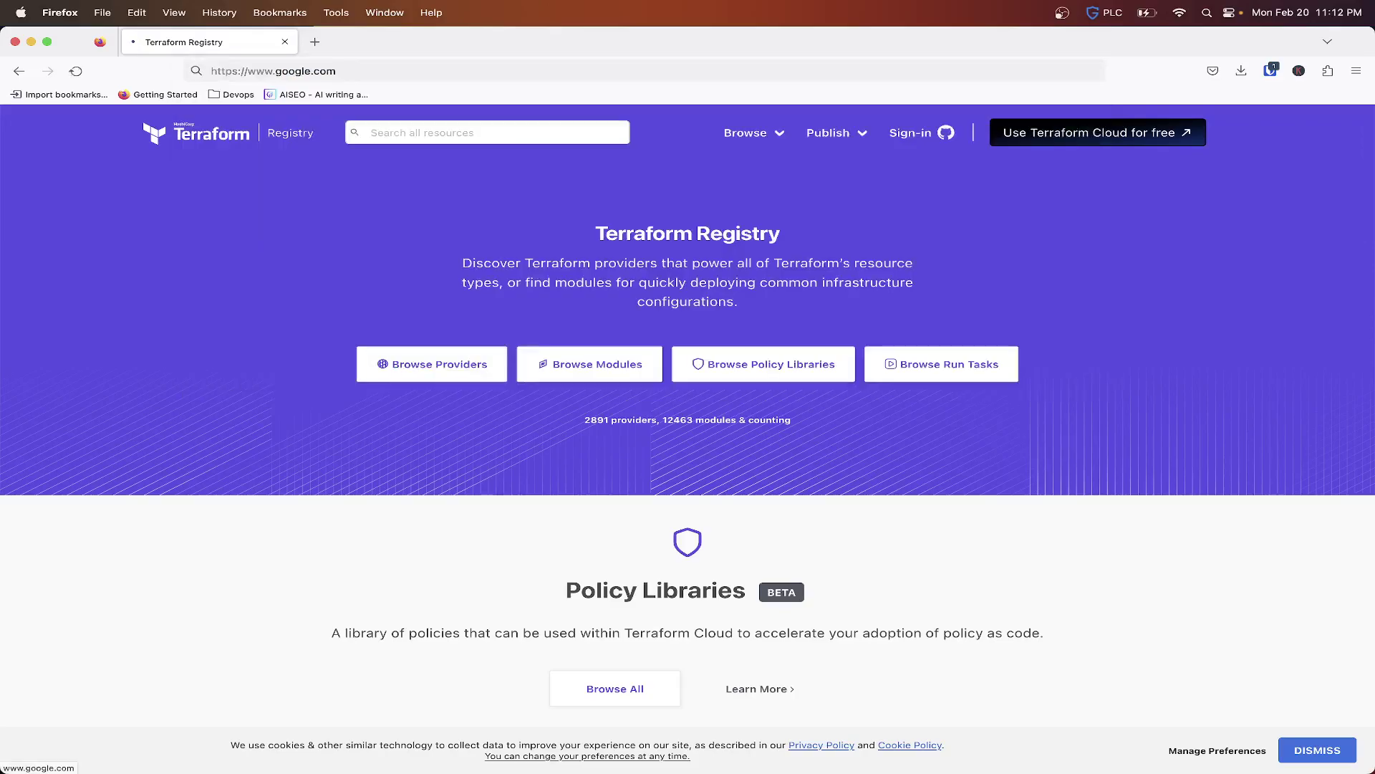
{"action": "type", "text": "terraform install"}
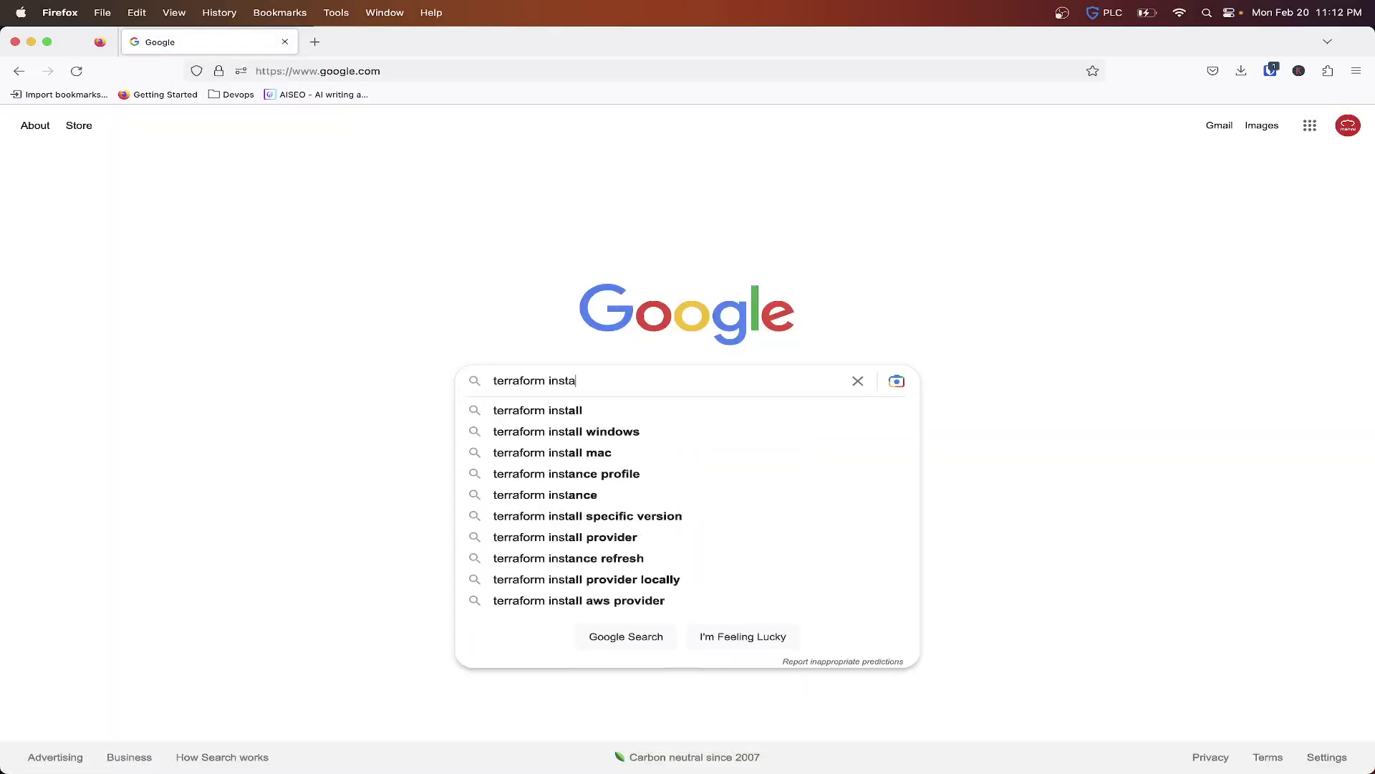
{"action": "key", "text": "Return"}
{"action": "left_click", "coordinate": [323, 257]}
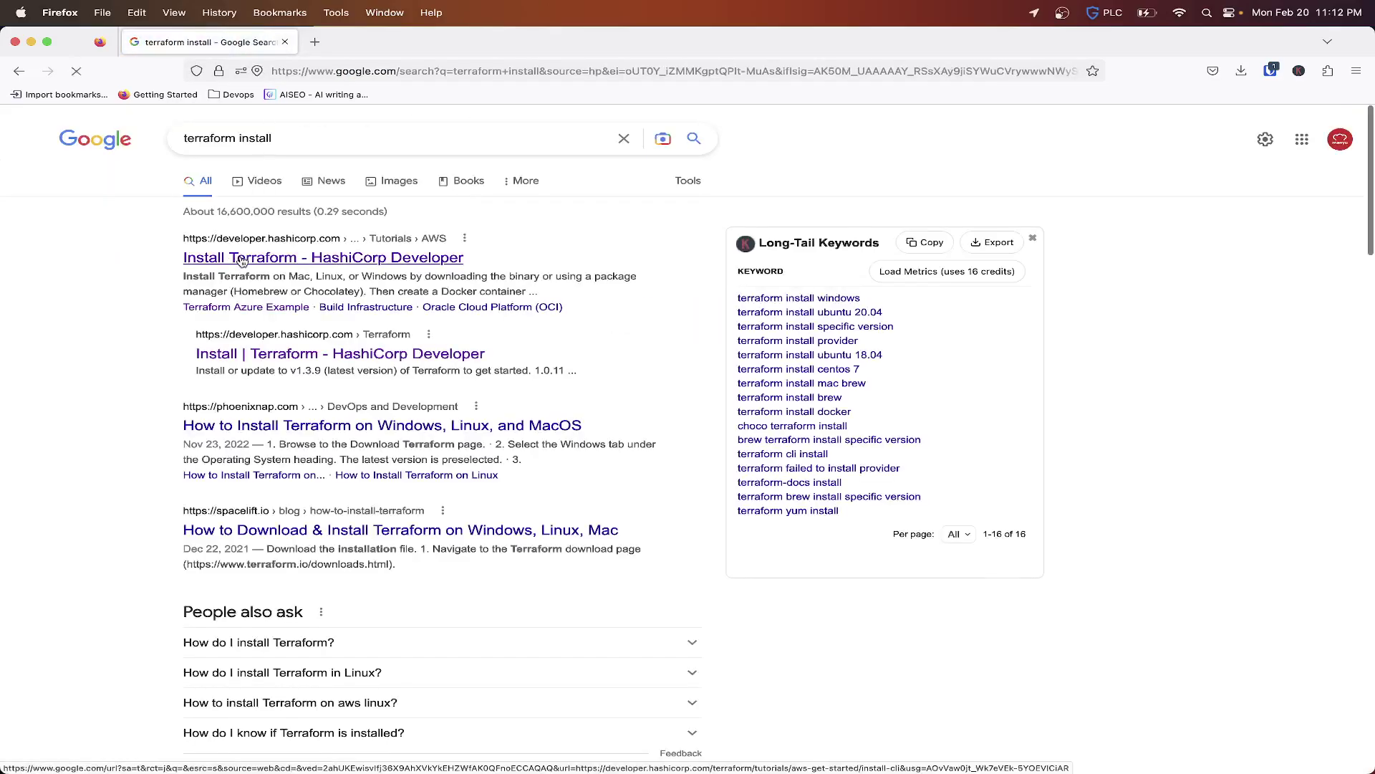
{"action": "scroll", "coordinate": [540, 367], "scroll_direction": "down", "scroll_amount": 5}
{"action": "scroll", "coordinate": [539, 367], "scroll_direction": "down", "scroll_amount": 1}
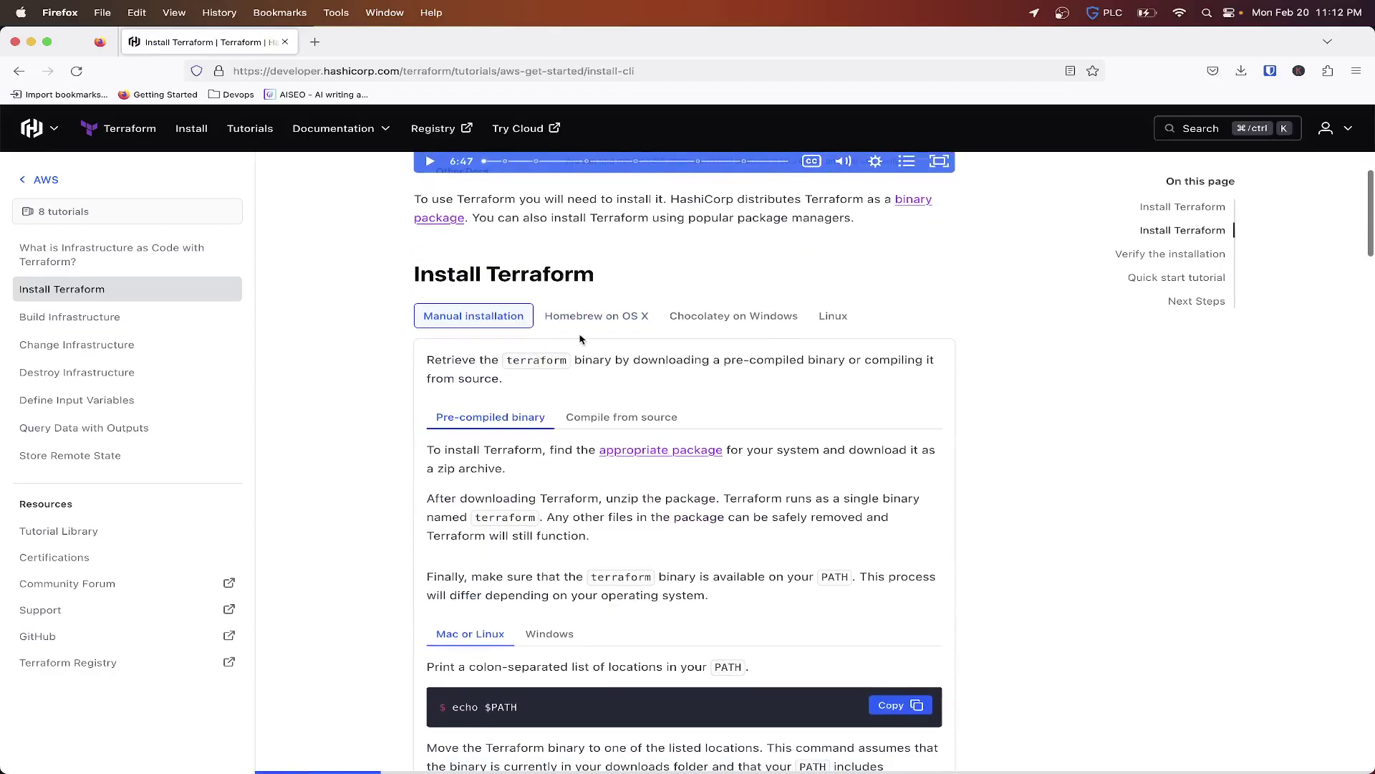
- Review the Homebrew, manual and Chocolatey installation instructions, then minimize the browser
{"action": "left_click", "coordinate": [611, 318]}
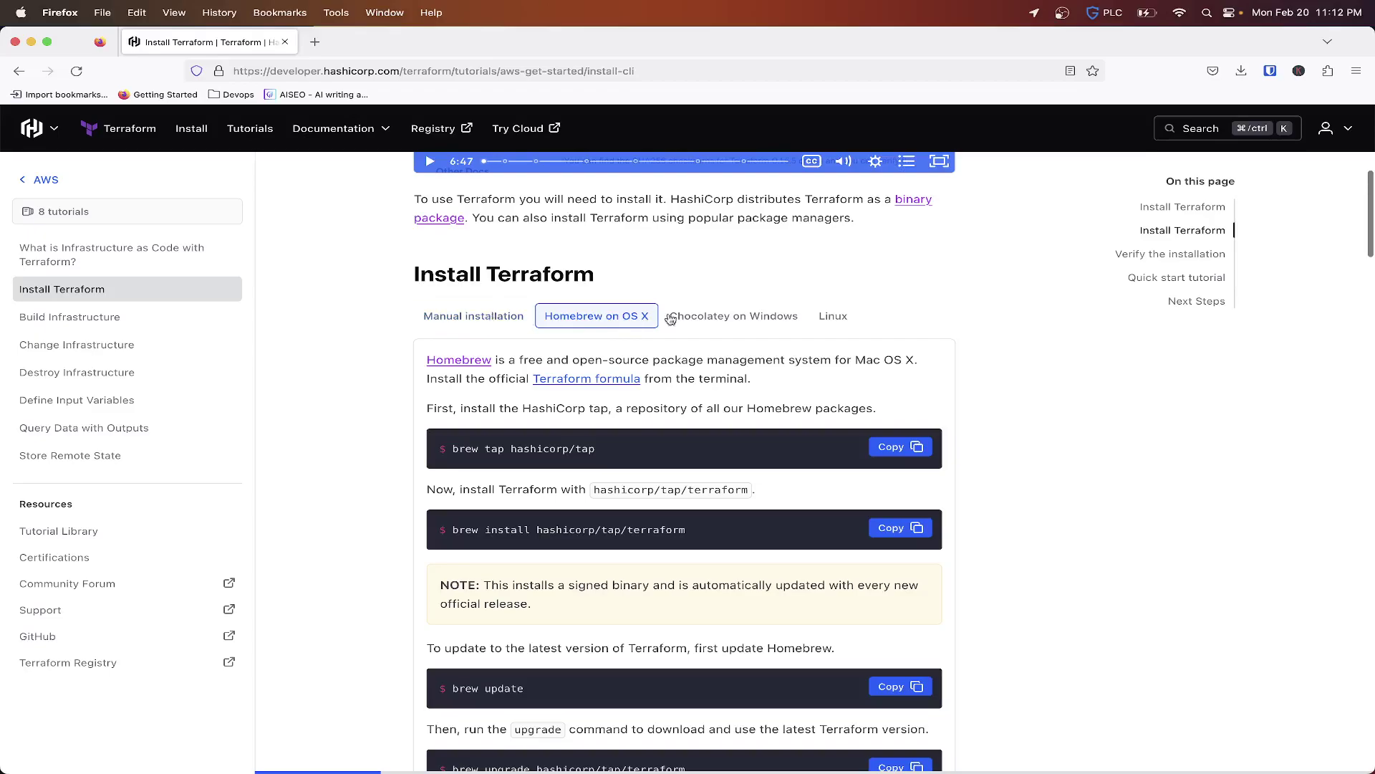
{"action": "left_click", "coordinate": [473, 315]}
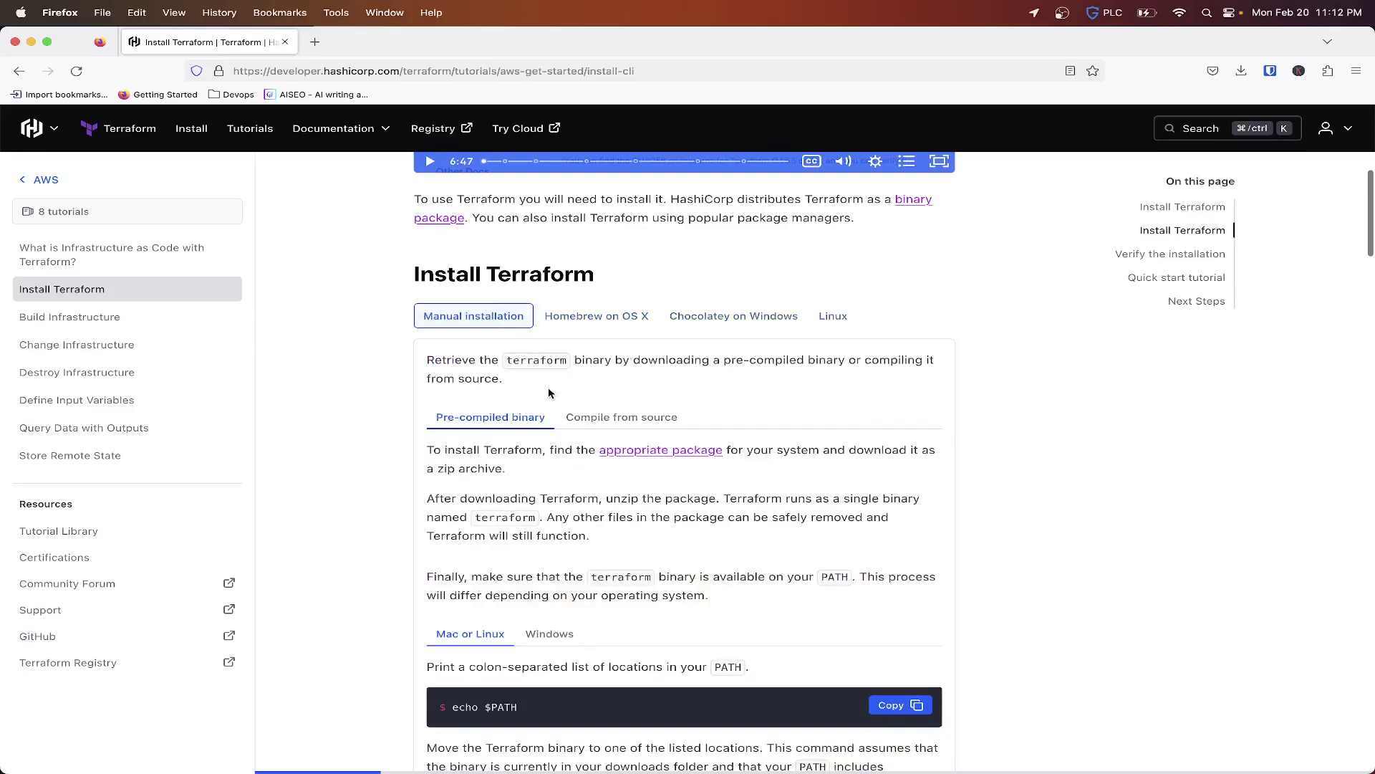
{"action": "scroll", "coordinate": [548, 388], "scroll_direction": "down", "scroll_amount": 3}
{"action": "scroll", "coordinate": [549, 387], "scroll_direction": "down", "scroll_amount": 5}
{"action": "scroll", "coordinate": [549, 394], "scroll_direction": "down", "scroll_amount": 5}
{"action": "scroll", "coordinate": [549, 393], "scroll_direction": "down", "scroll_amount": 5}
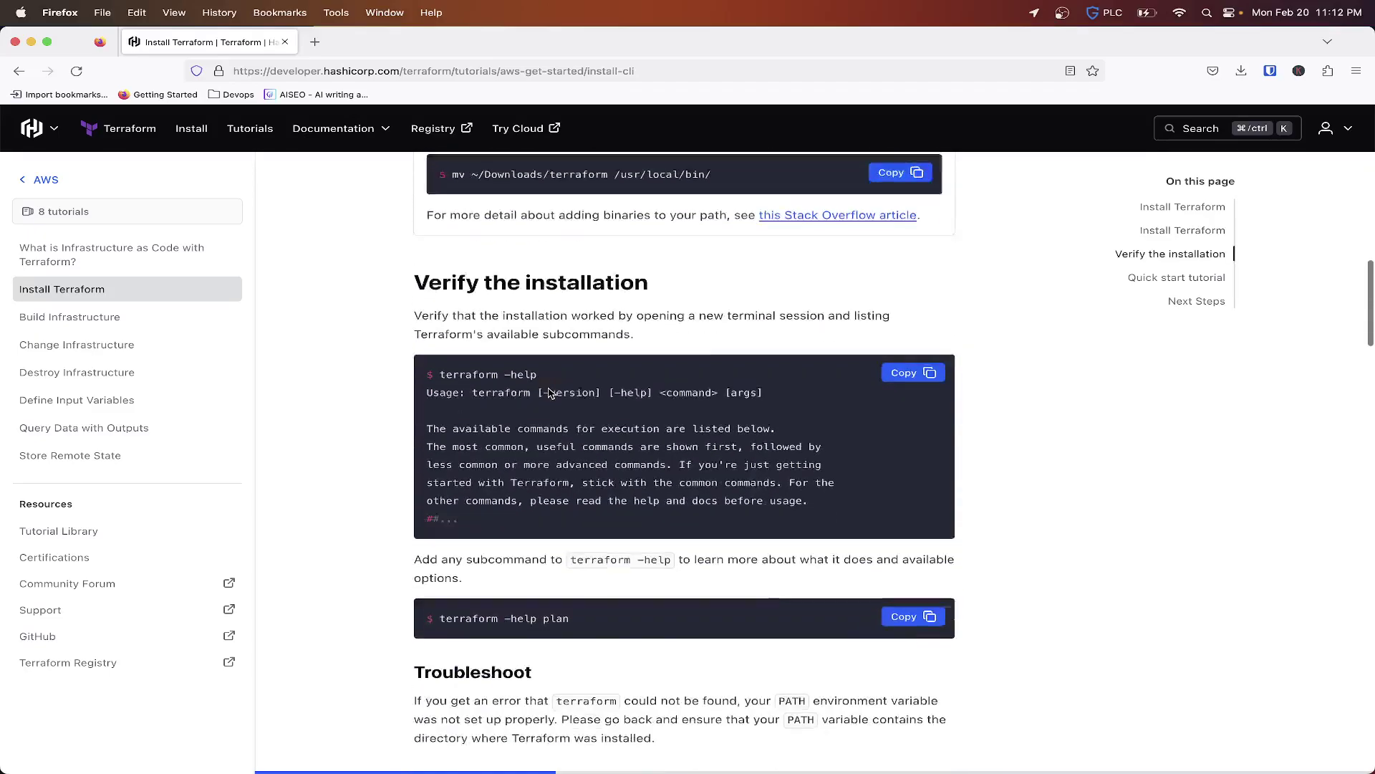
{"action": "scroll", "coordinate": [548, 394], "scroll_direction": "down", "scroll_amount": 8}
{"action": "key", "text": "Home"}
{"action": "scroll", "coordinate": [548, 393], "scroll_direction": "down", "scroll_amount": 3}
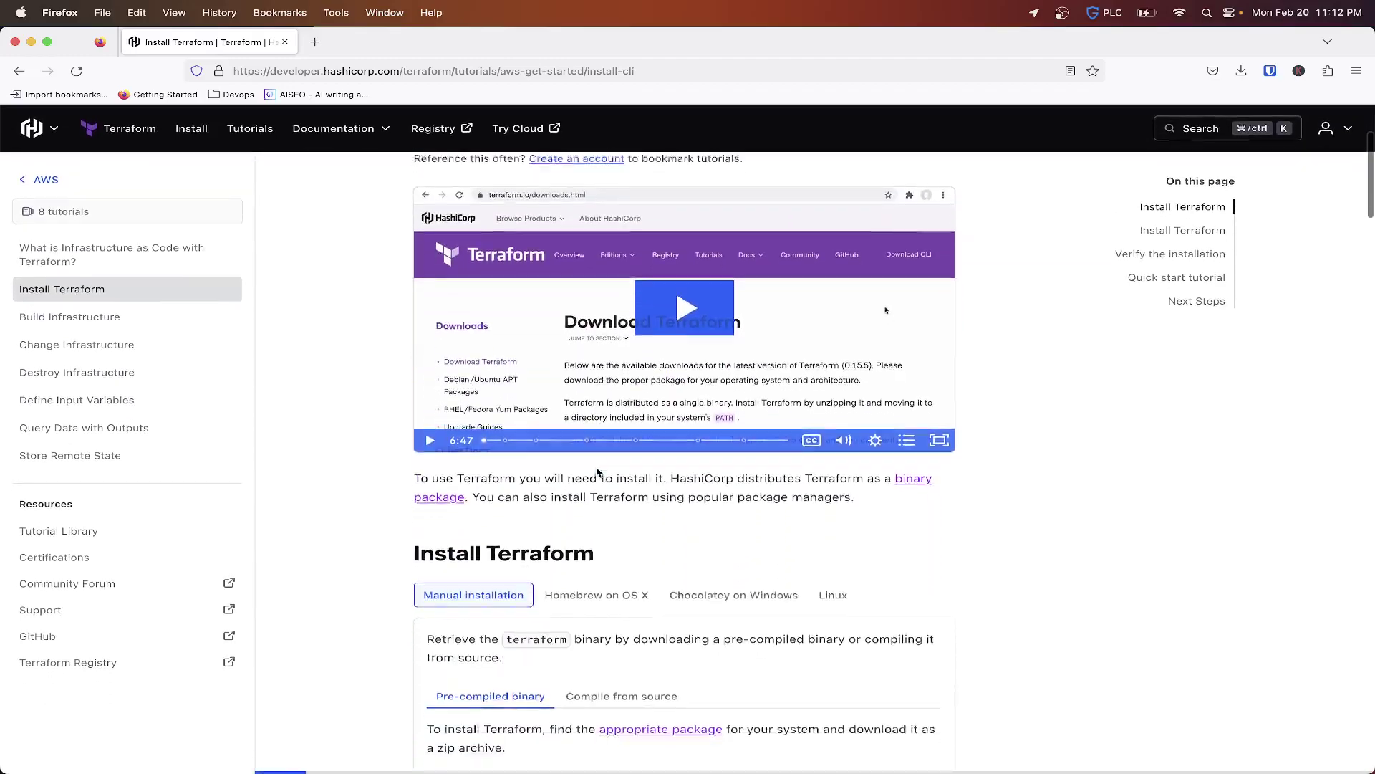
{"action": "scroll", "coordinate": [549, 394], "scroll_direction": "down", "scroll_amount": 2}
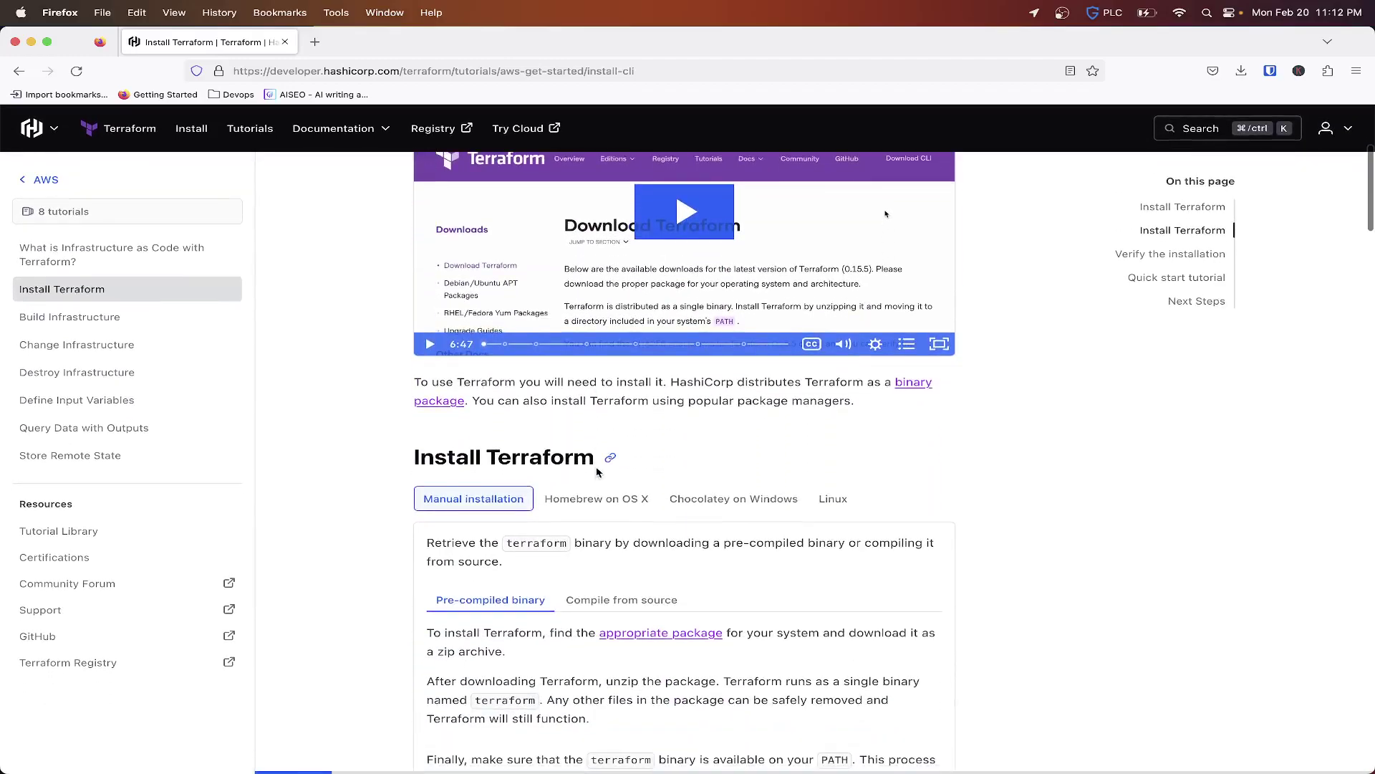
{"action": "left_click", "coordinate": [720, 506]}
{"action": "scroll", "coordinate": [578, 553], "scroll_direction": "down", "scroll_amount": 5}
{"action": "scroll", "coordinate": [577, 554], "scroll_direction": "down", "scroll_amount": 5}
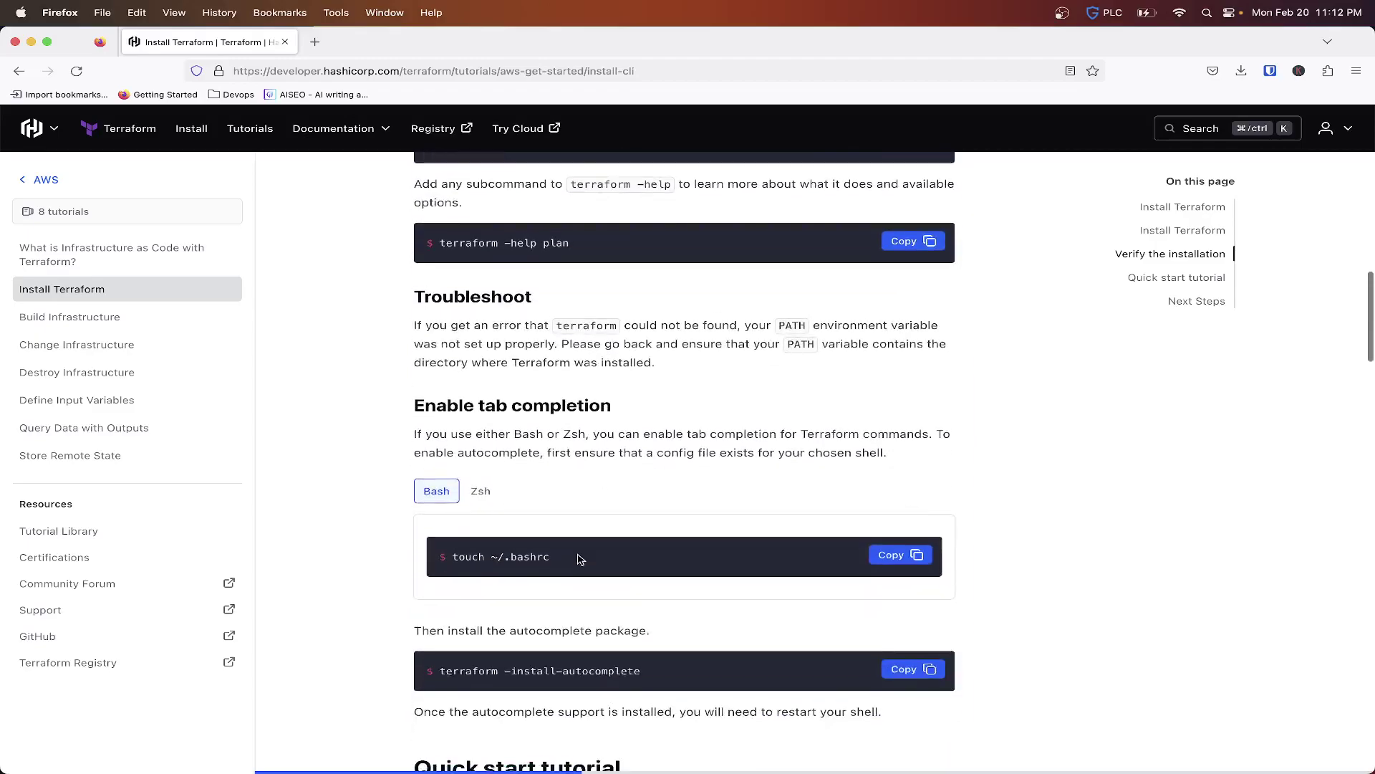
{"action": "key", "text": "Home"}
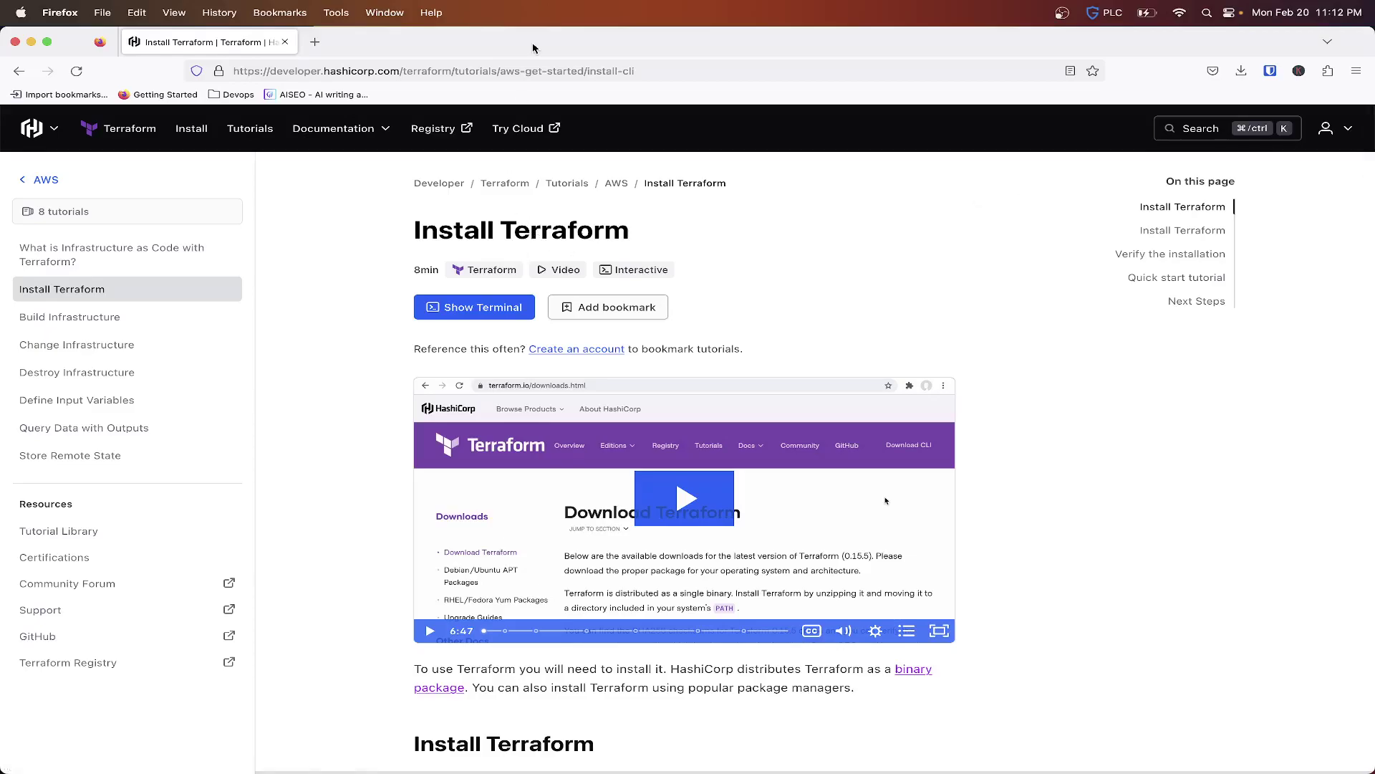
{"action": "left_click", "coordinate": [33, 44]}
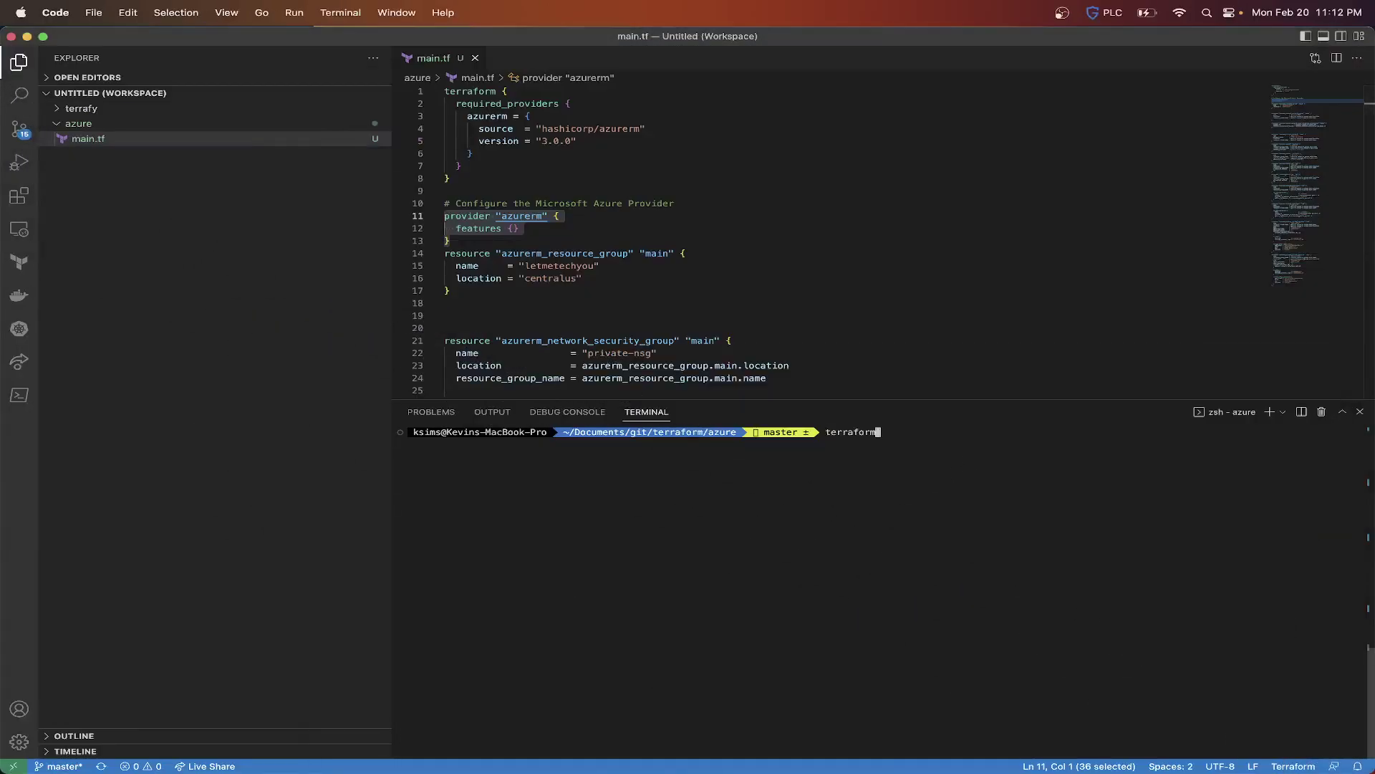
- Run terraform and highlight the Main commands heading and destroy command in its help
{"action": "key", "text": "Return"}
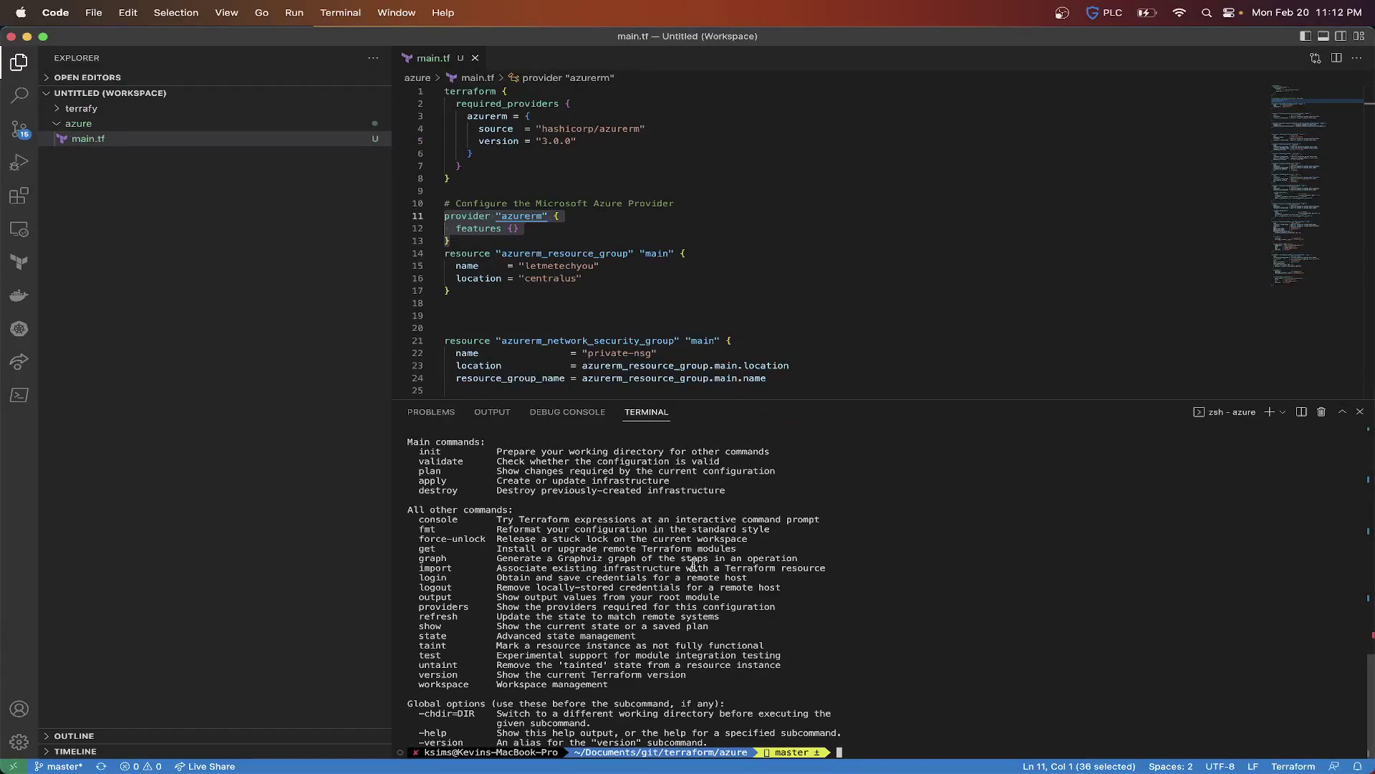
{"action": "scroll", "coordinate": [697, 566], "scroll_direction": "up", "scroll_amount": 5}
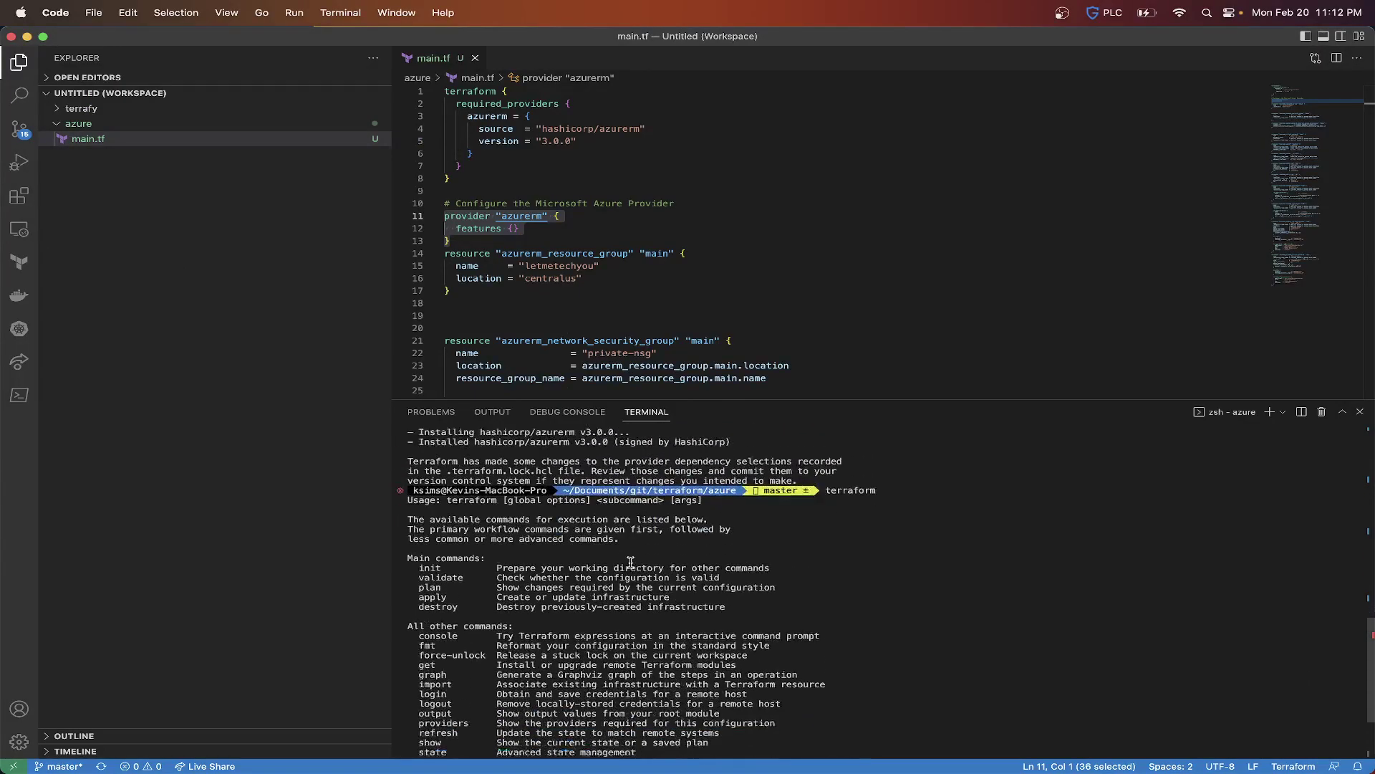
{"action": "scroll", "coordinate": [538, 537], "scroll_direction": "down", "scroll_amount": 2}
{"action": "left_click_drag", "start_coordinate": [408, 471], "coordinate": [478, 471]}
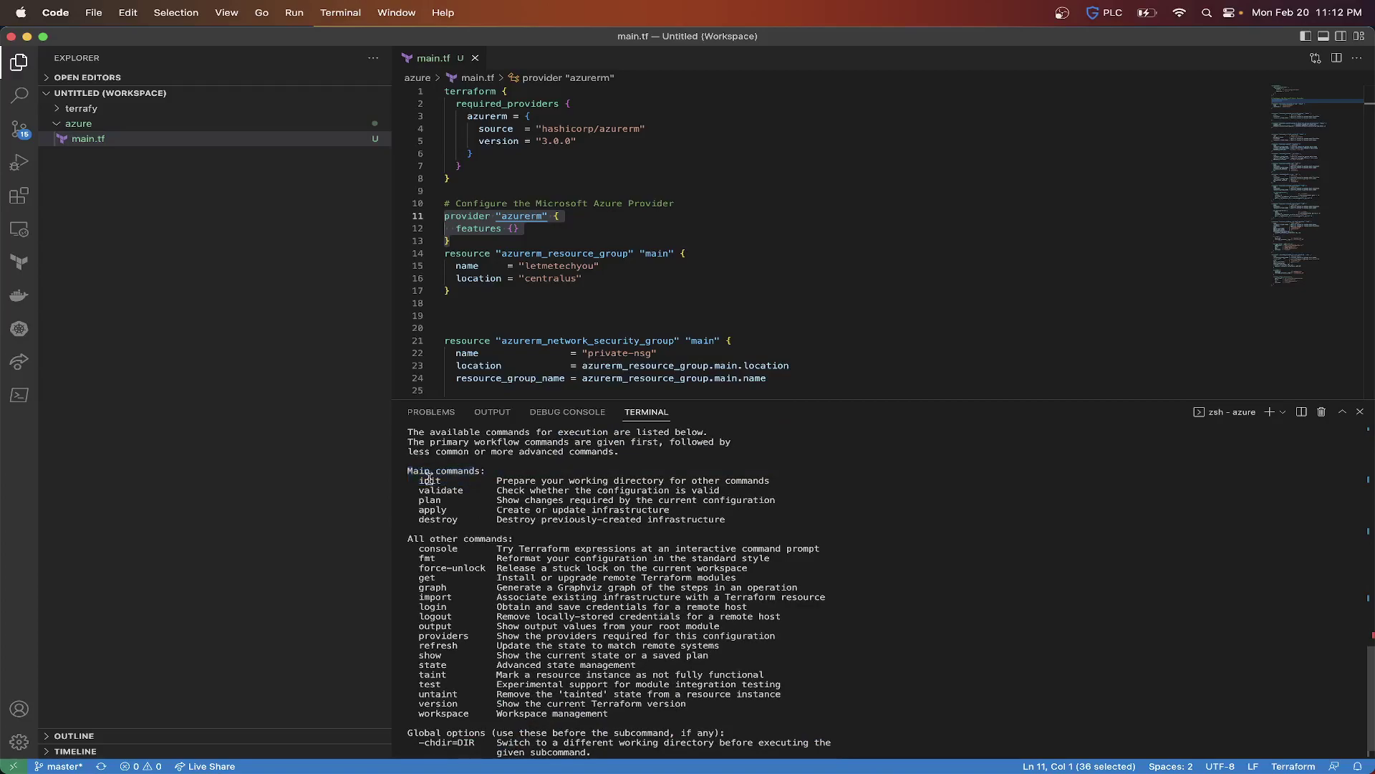
{"action": "left_click", "coordinate": [433, 478]}
{"action": "left_click_drag", "start_coordinate": [419, 520], "coordinate": [459, 520]}
{"action": "left_click", "coordinate": [458, 514]}
{"action": "scroll", "coordinate": [695, 564], "scroll_direction": "down", "scroll_amount": 2}
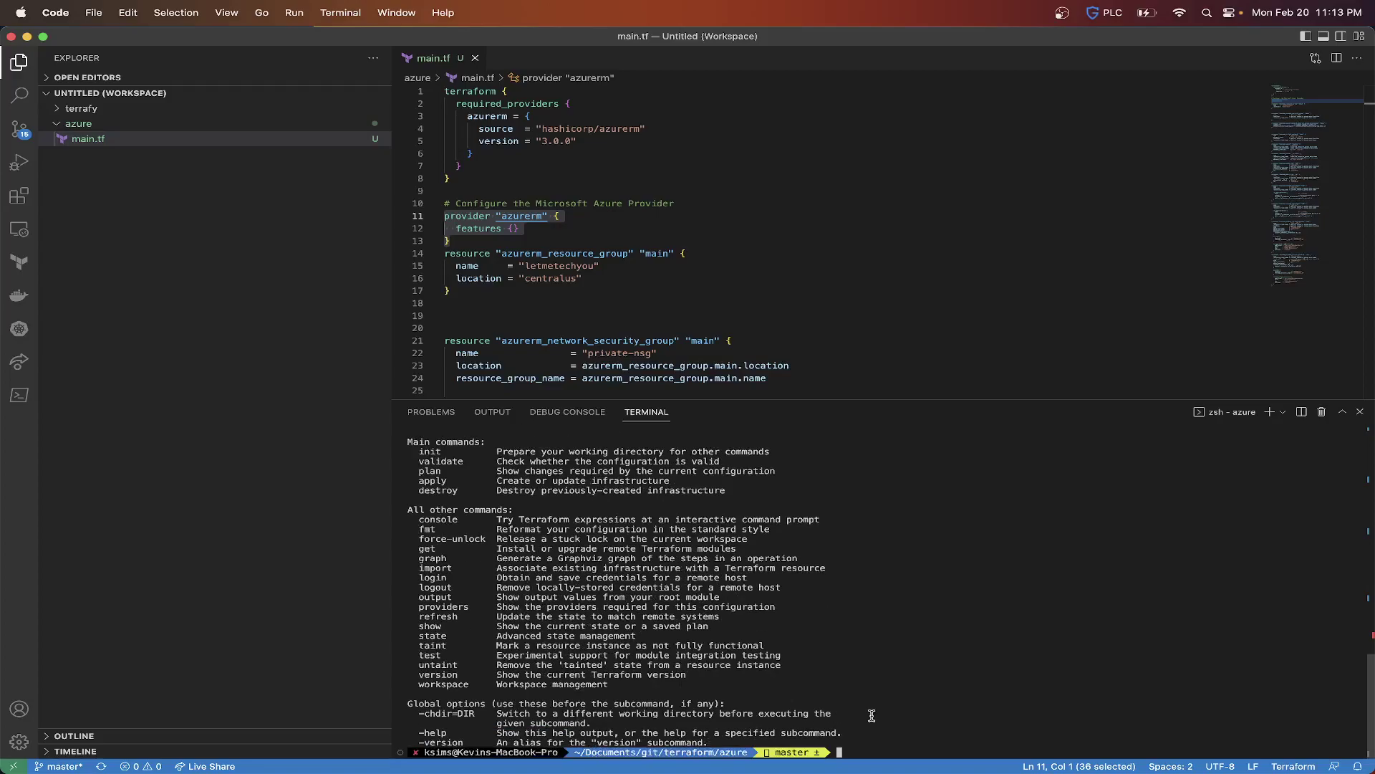
{"action": "type", "text": "terraform init"}
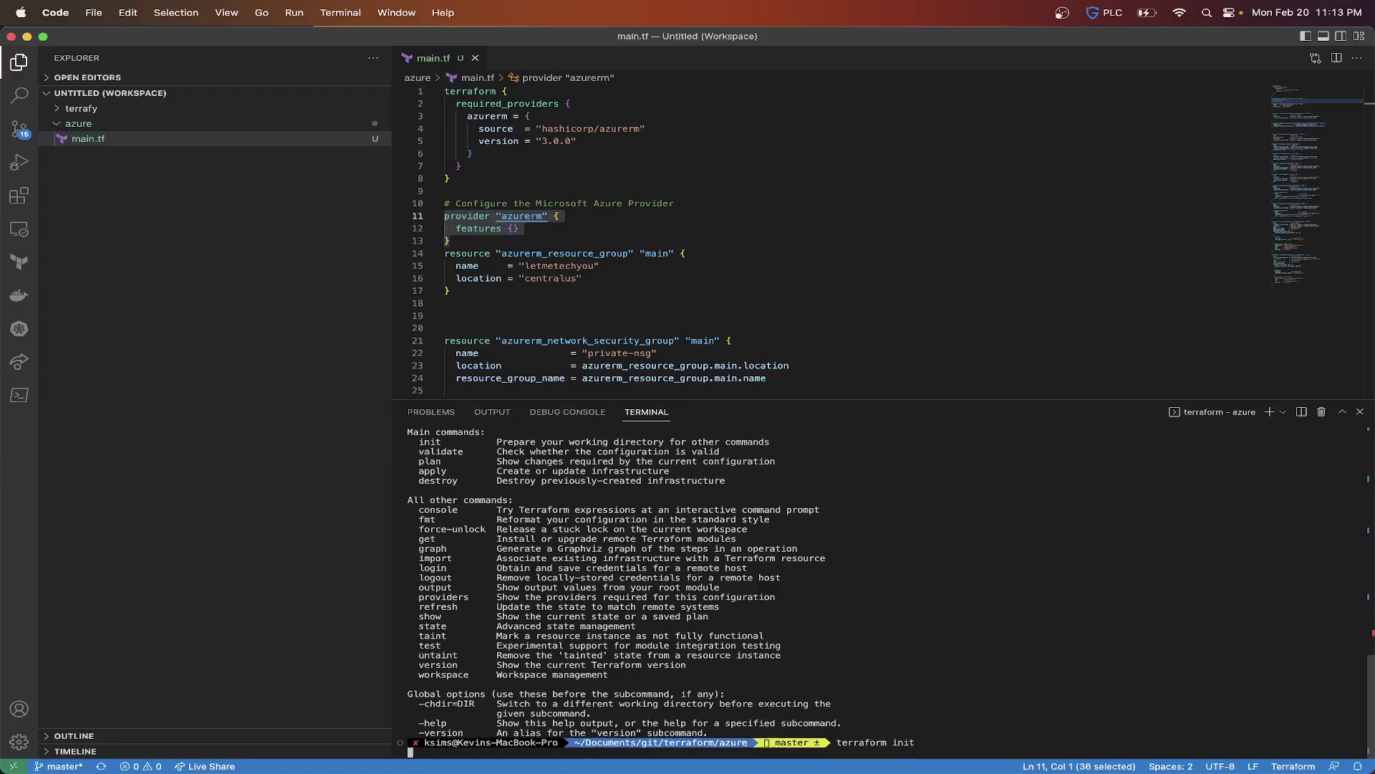
- Run terraform init, then try >= and <= on the azurerm version line and undo both
{"action": "key", "text": "Return"}
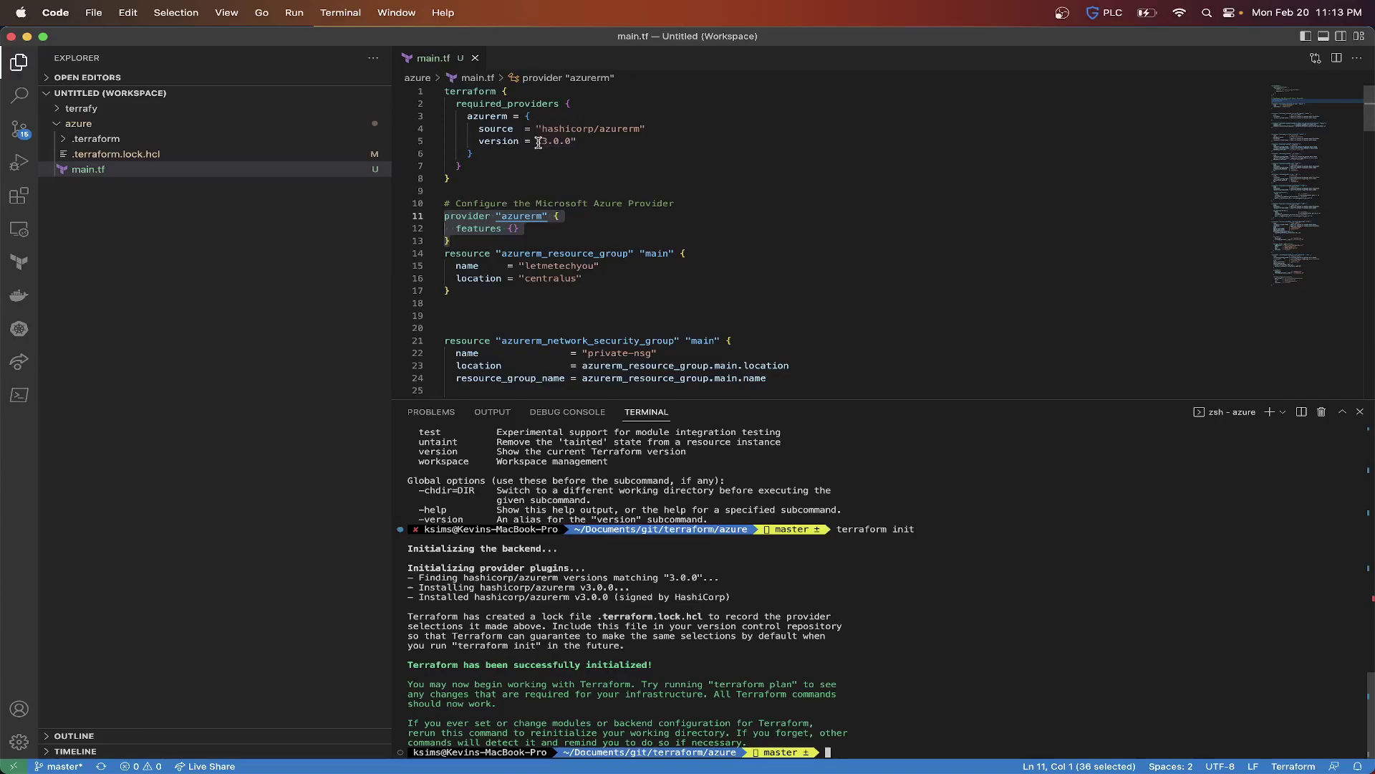
{"action": "left_click", "coordinate": [531, 141]}
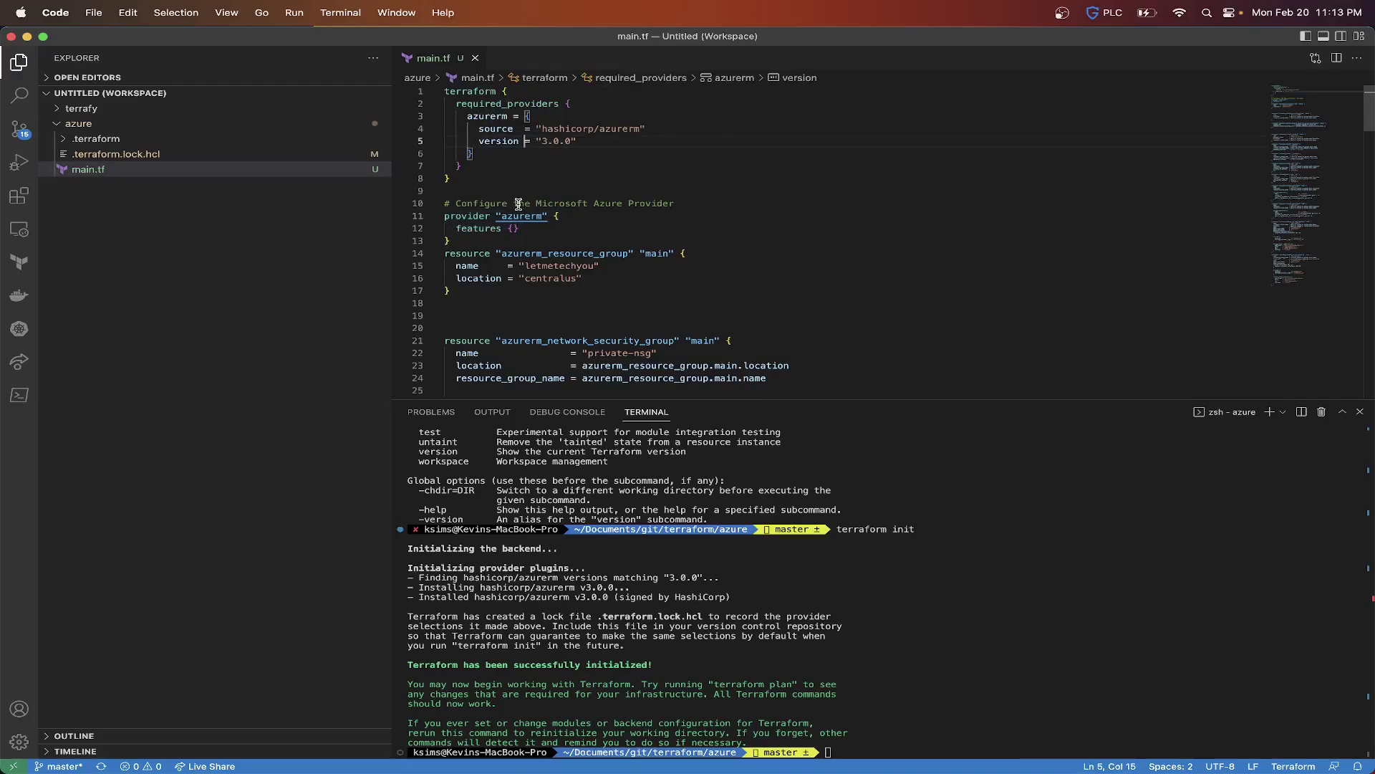
{"action": "type", "text": ">"}
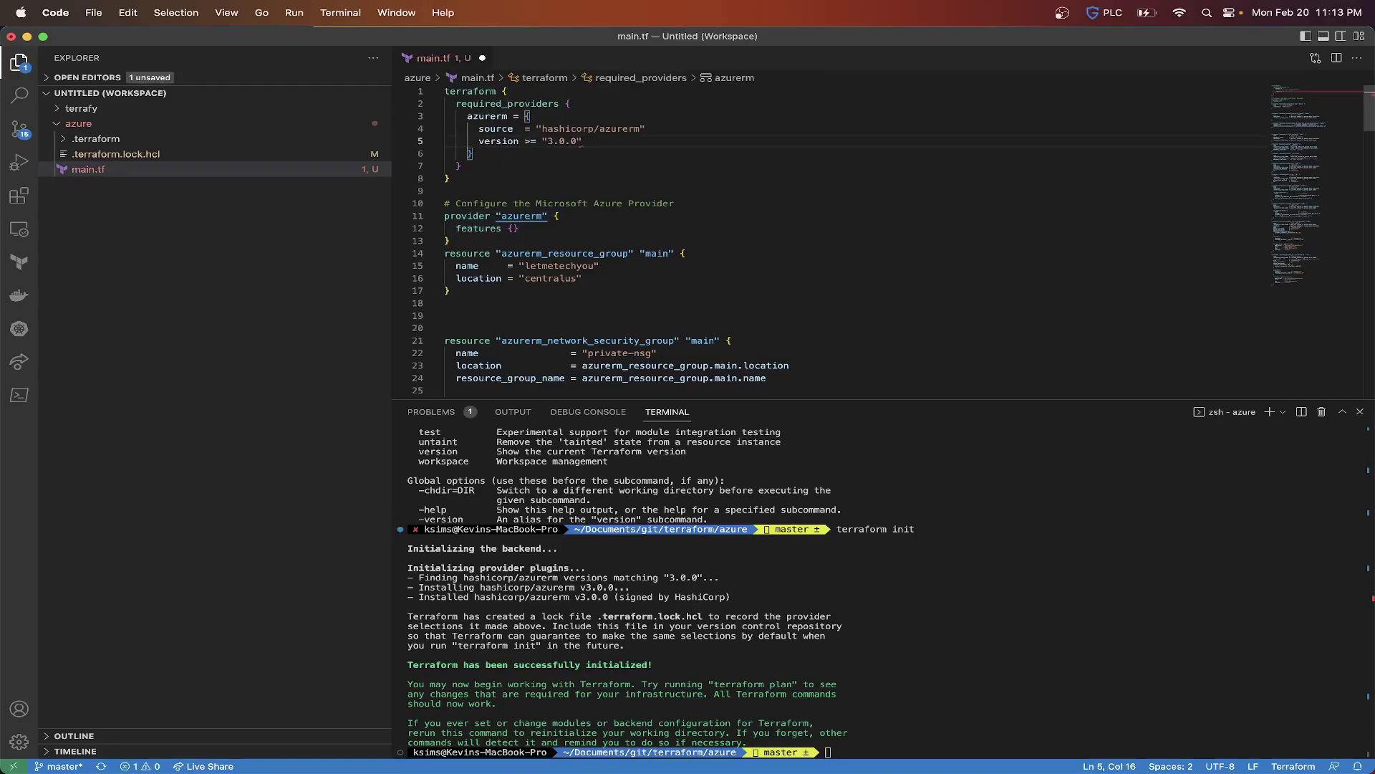
{"action": "key", "text": "BackSpace"}
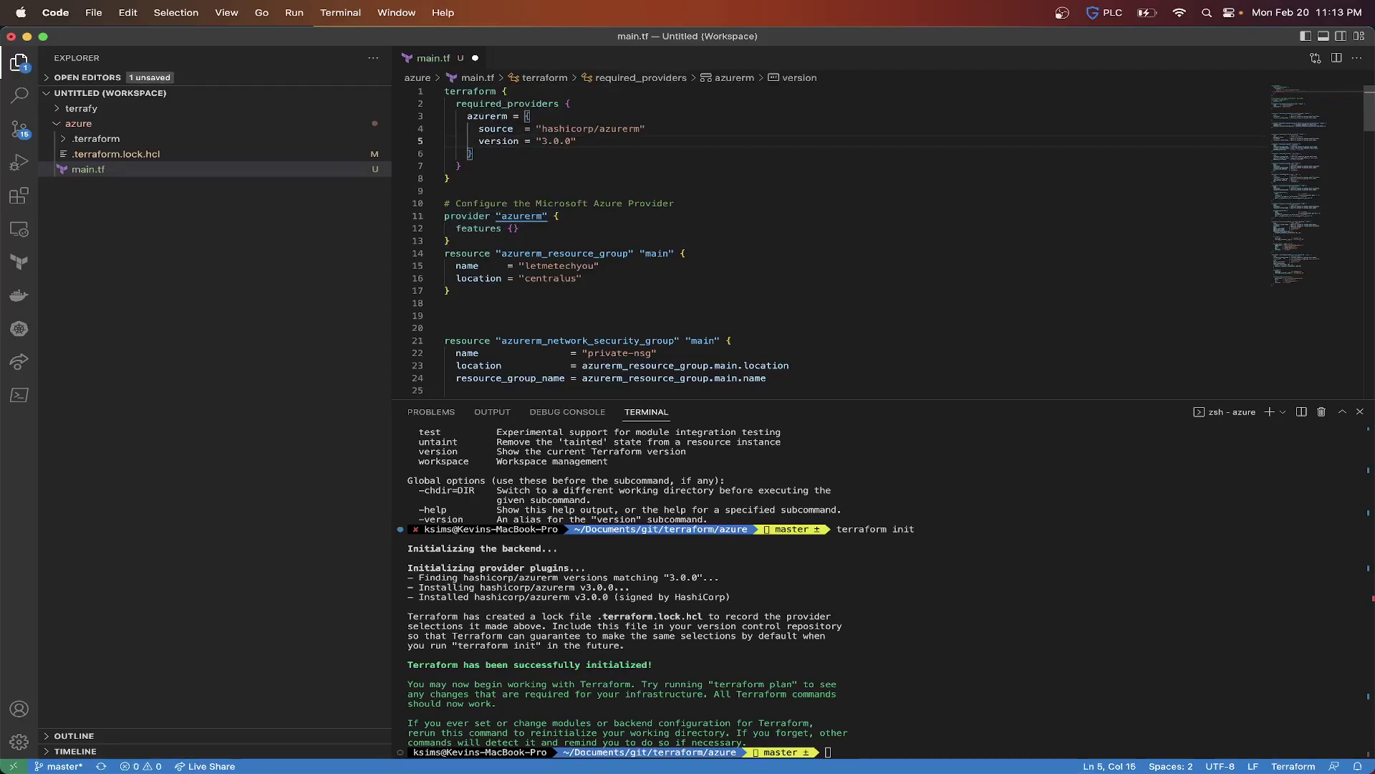
{"action": "type", "text": "<"}
{"action": "key", "text": "BackSpace"}
- Inspect .terraform.lock.hcl and the .terraform folder holding the azurerm v3.0.0 provider binary
{"action": "left_click", "coordinate": [107, 156]}
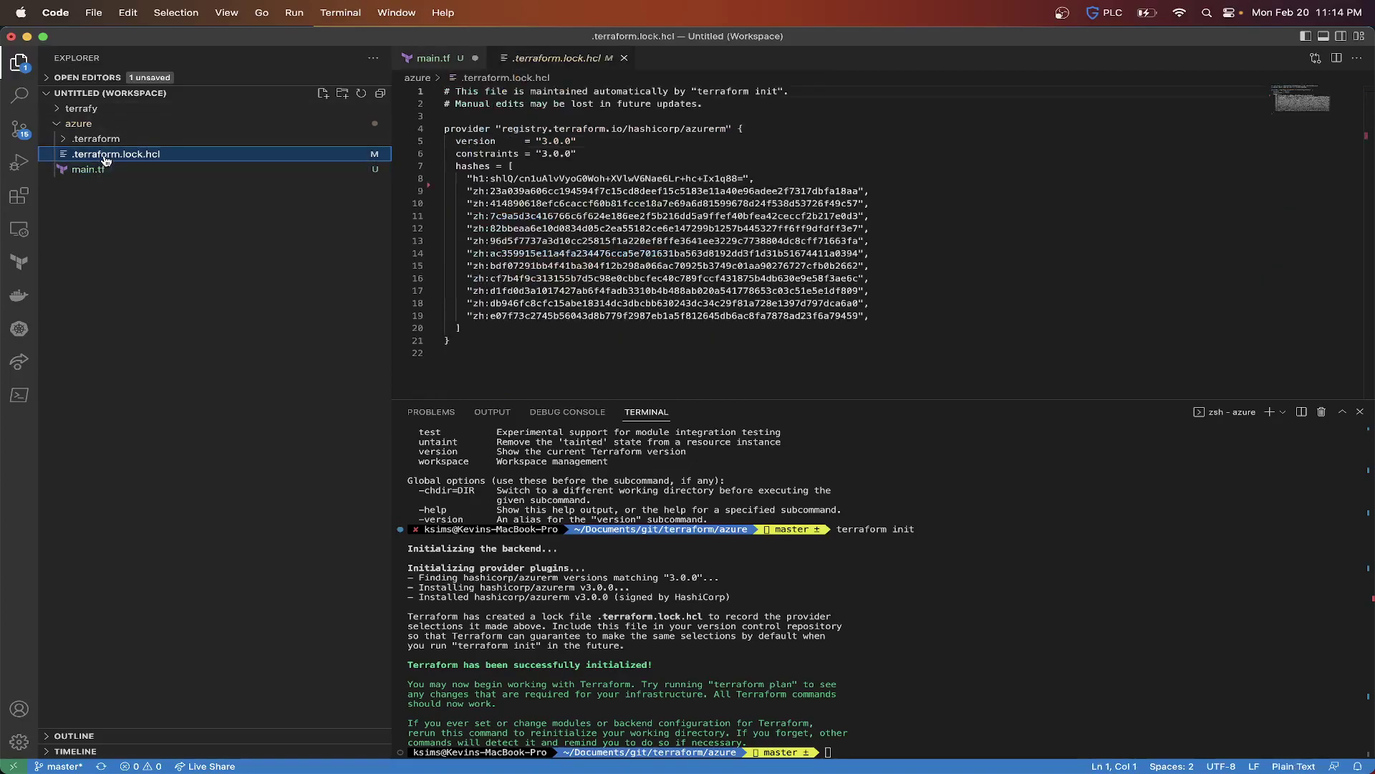
{"action": "left_click", "coordinate": [65, 139]}
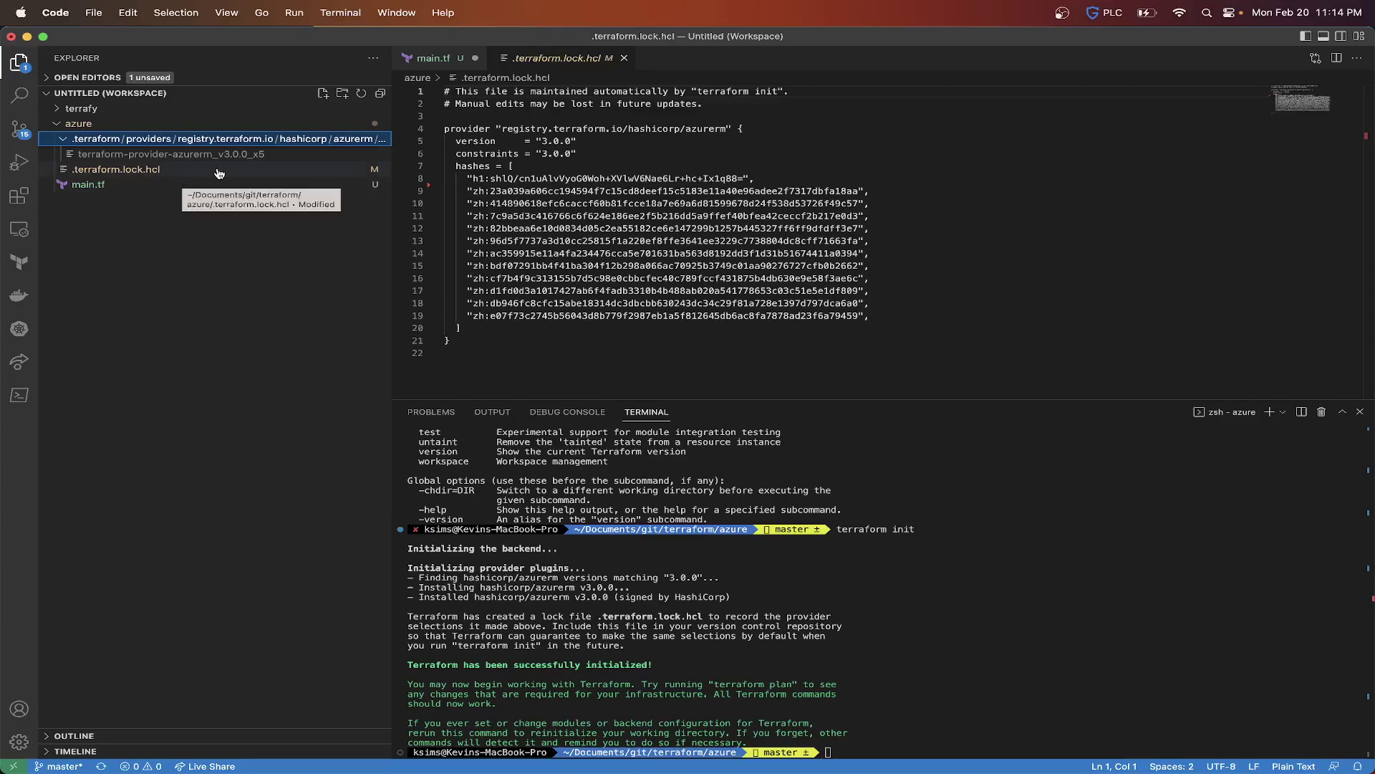
{"action": "left_click", "coordinate": [191, 171]}
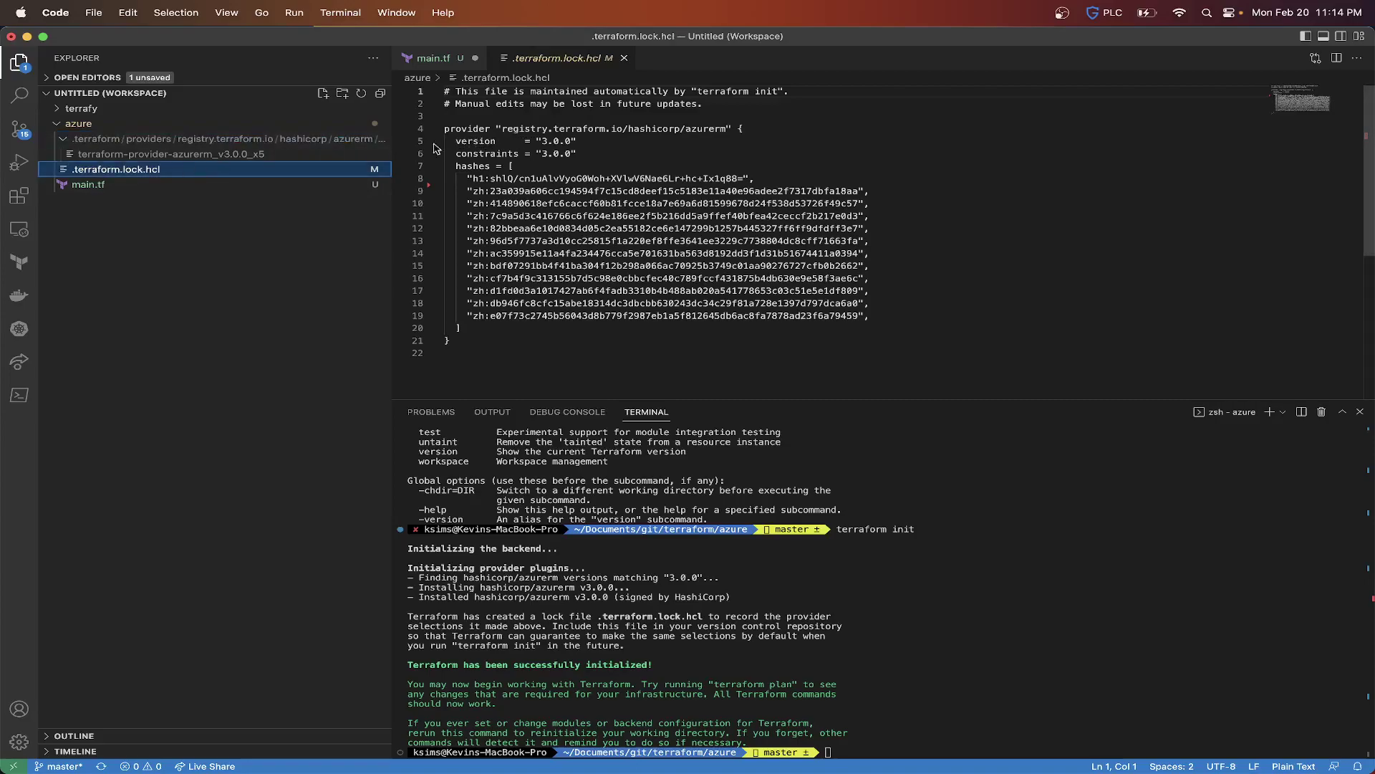
{"action": "scroll", "coordinate": [548, 183], "scroll_direction": "down", "scroll_amount": 2}
{"action": "scroll", "coordinate": [543, 242], "scroll_direction": "up", "scroll_amount": 2}
- Run terraform plan against main.tf, which reports 12 to add, 0 to change, 0 to destroy
{"action": "left_click", "coordinate": [88, 184]}
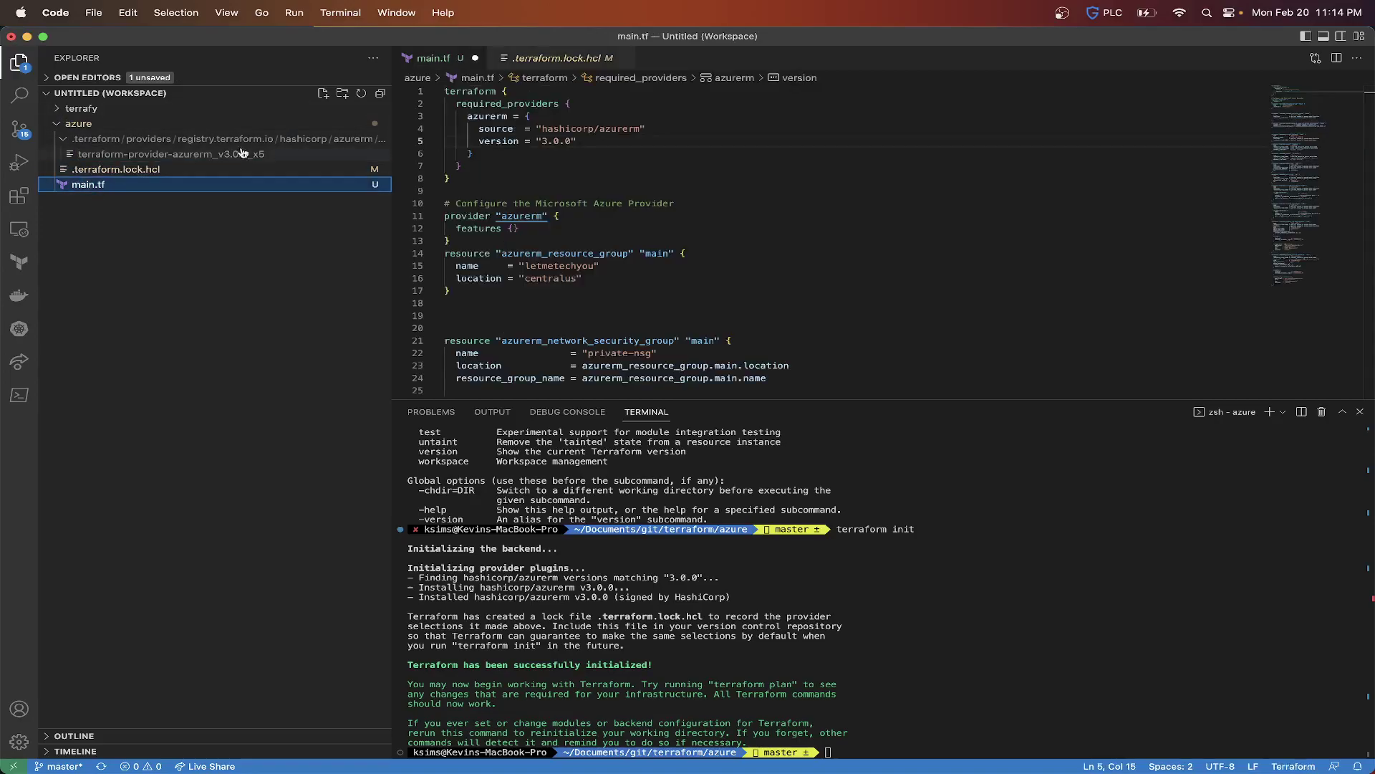
{"action": "scroll", "coordinate": [537, 216], "scroll_direction": "down", "scroll_amount": 2}
{"action": "scroll", "coordinate": [538, 215], "scroll_direction": "up", "scroll_amount": 2}
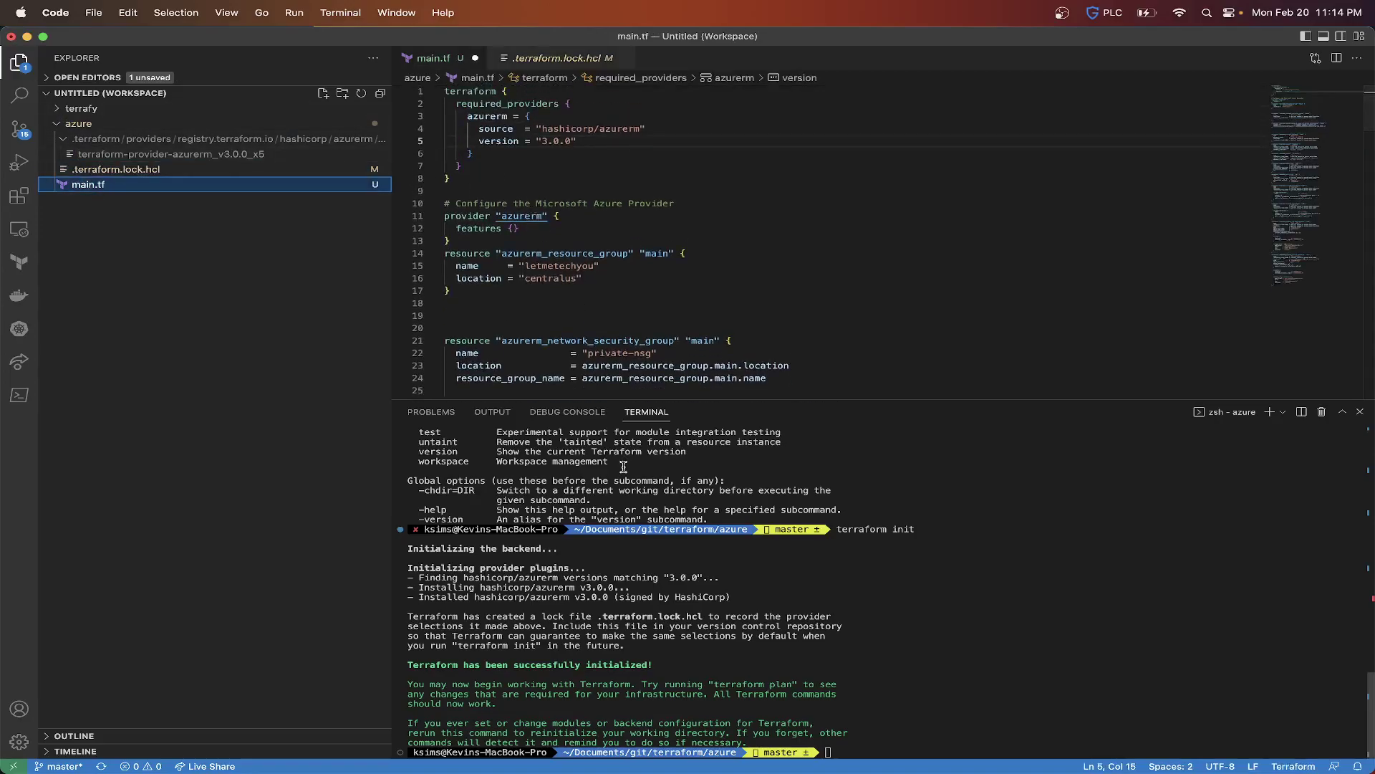
{"action": "left_click", "coordinate": [873, 644]}
{"action": "type", "text": "ter"}
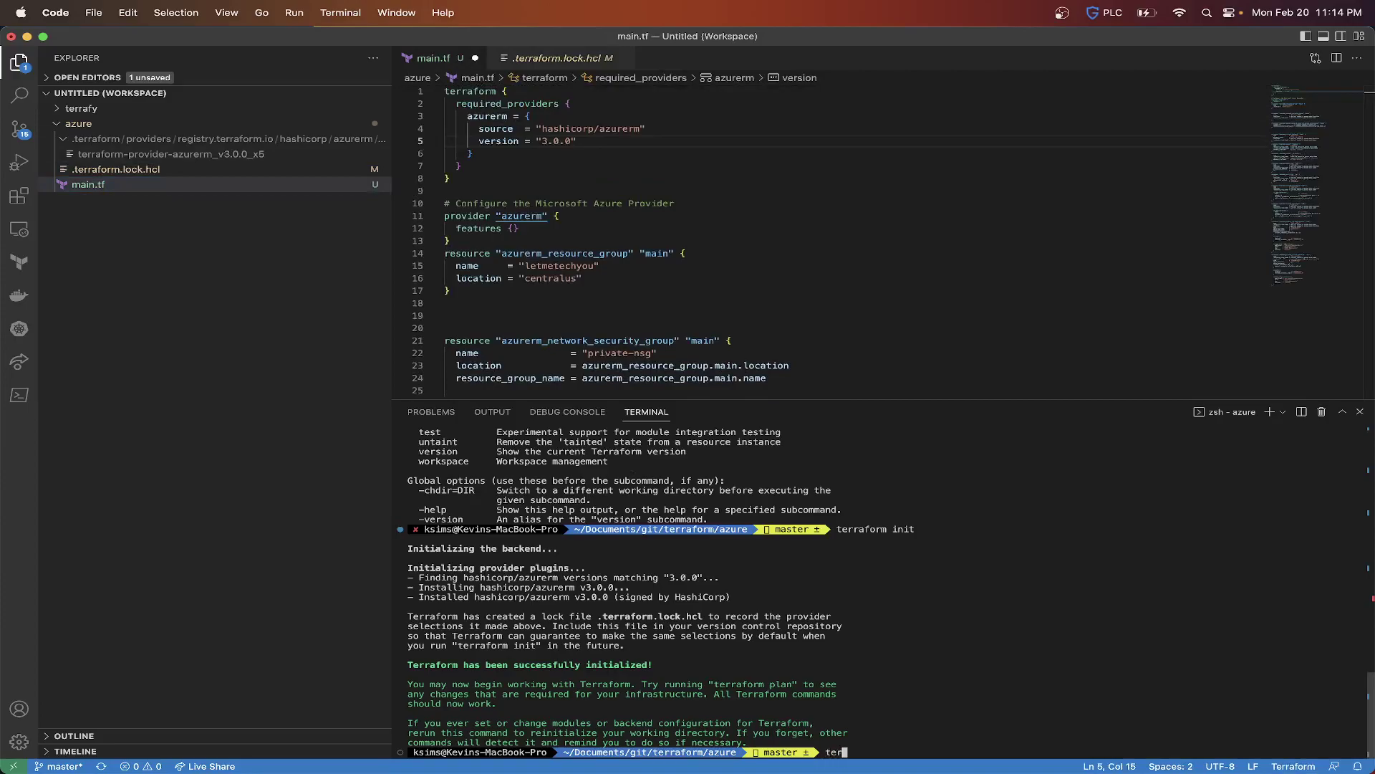
{"action": "type", "text": "raform pl"}
{"action": "type", "text": "an"}
{"action": "key", "text": "Return"}
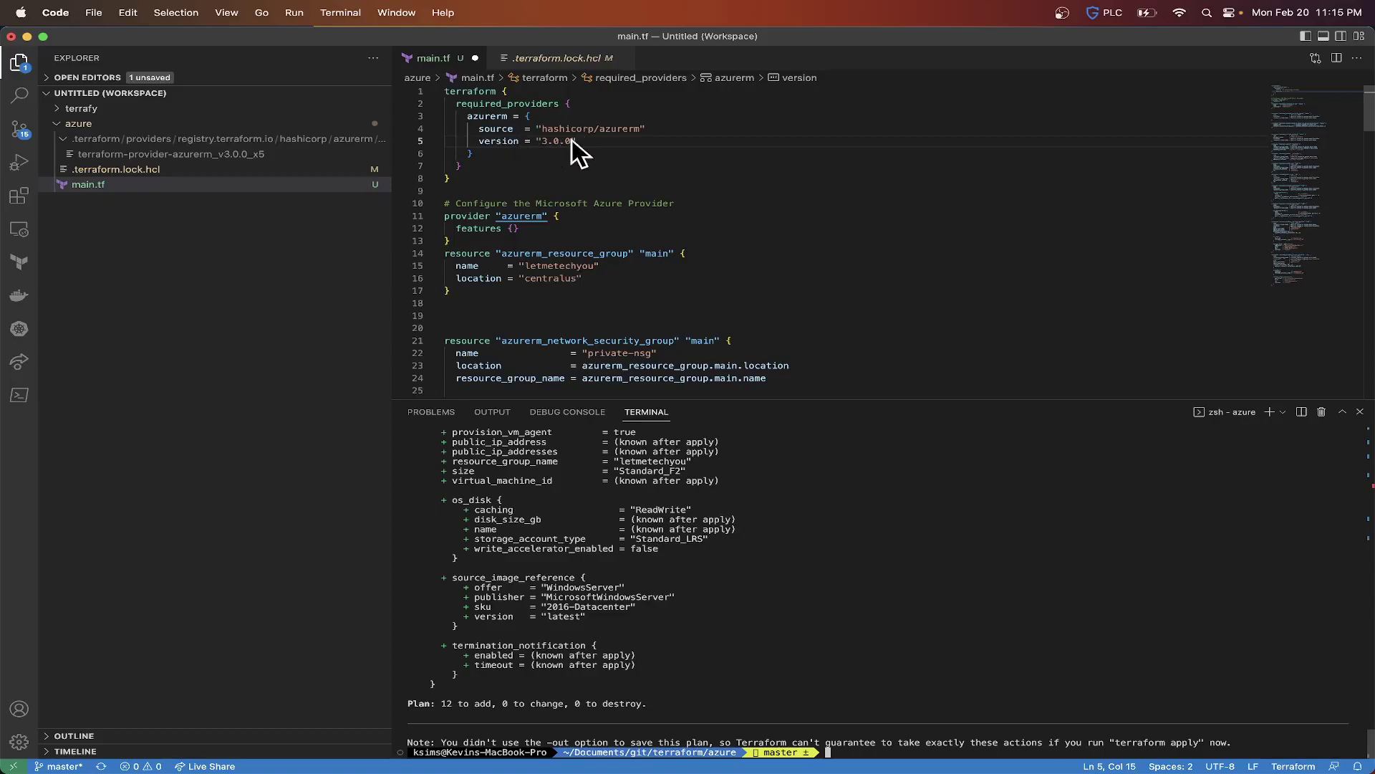
- Insert > before = on main.tf line 5 so azurerm's version reads >= "3.0.0"
{"action": "mouse_move", "coordinate": [578, 141]}
{"action": "left_mouse_down"}
{"action": "mouse_move", "coordinate": [446, 143]}
{"action": "mouse_move", "coordinate": [533, 146]}
{"action": "left_mouse_up"}
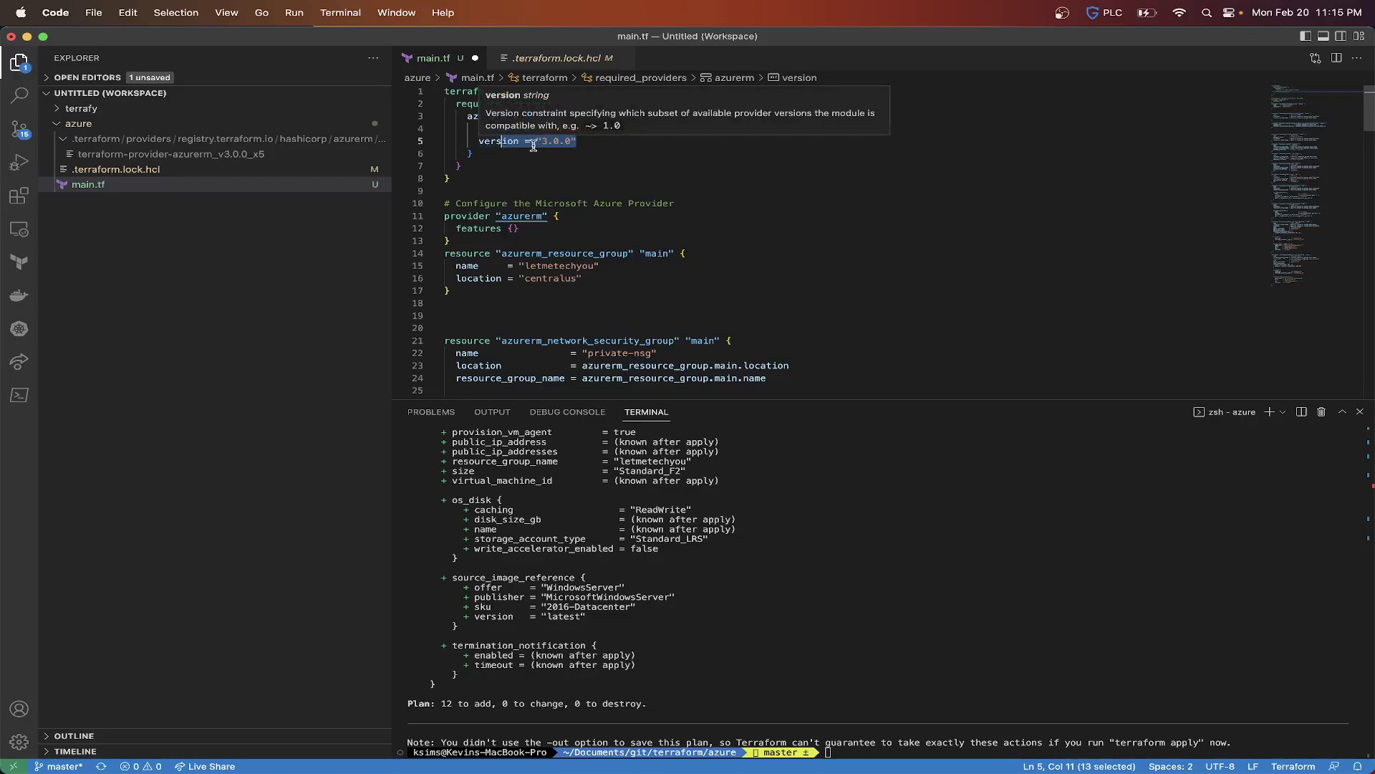
{"action": "left_click", "coordinate": [580, 140]}
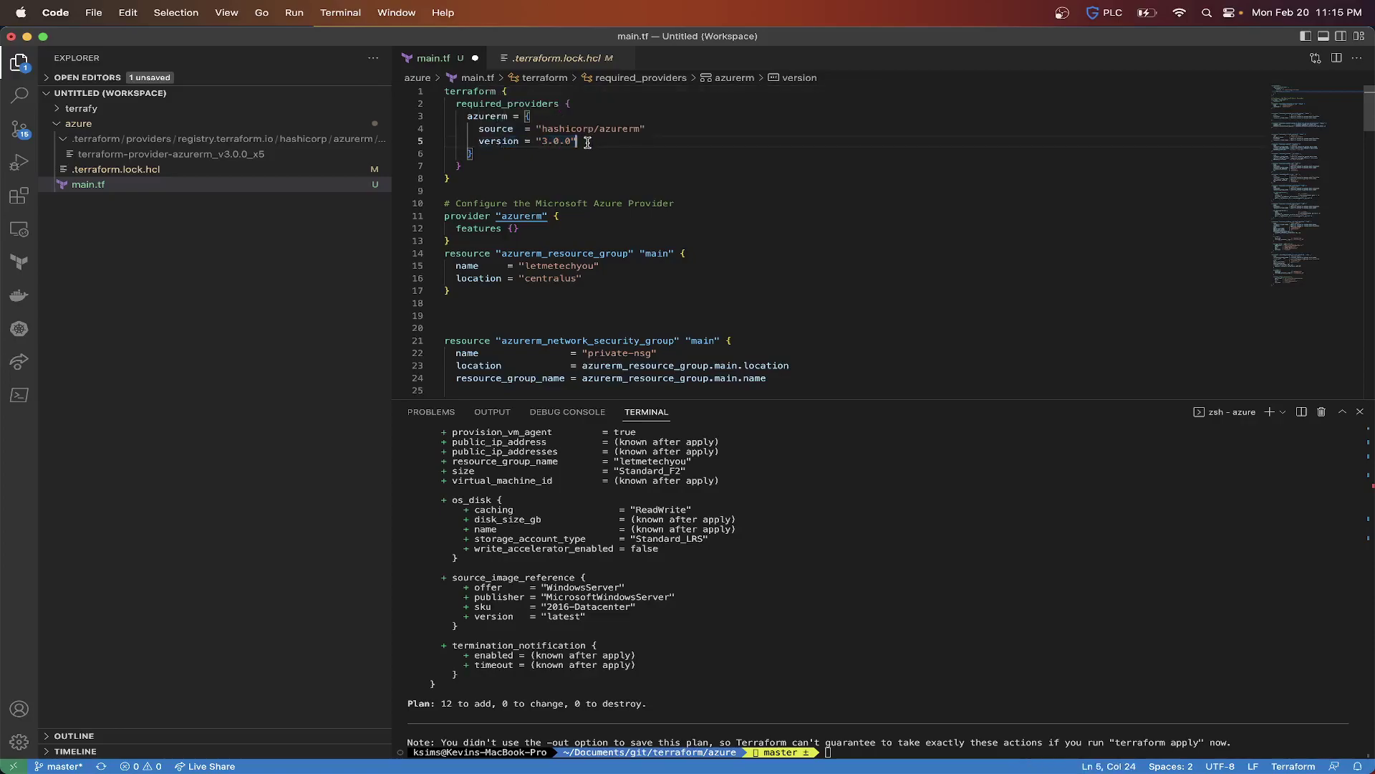
{"action": "left_click", "coordinate": [526, 144]}
{"action": "type", "text": ">"}
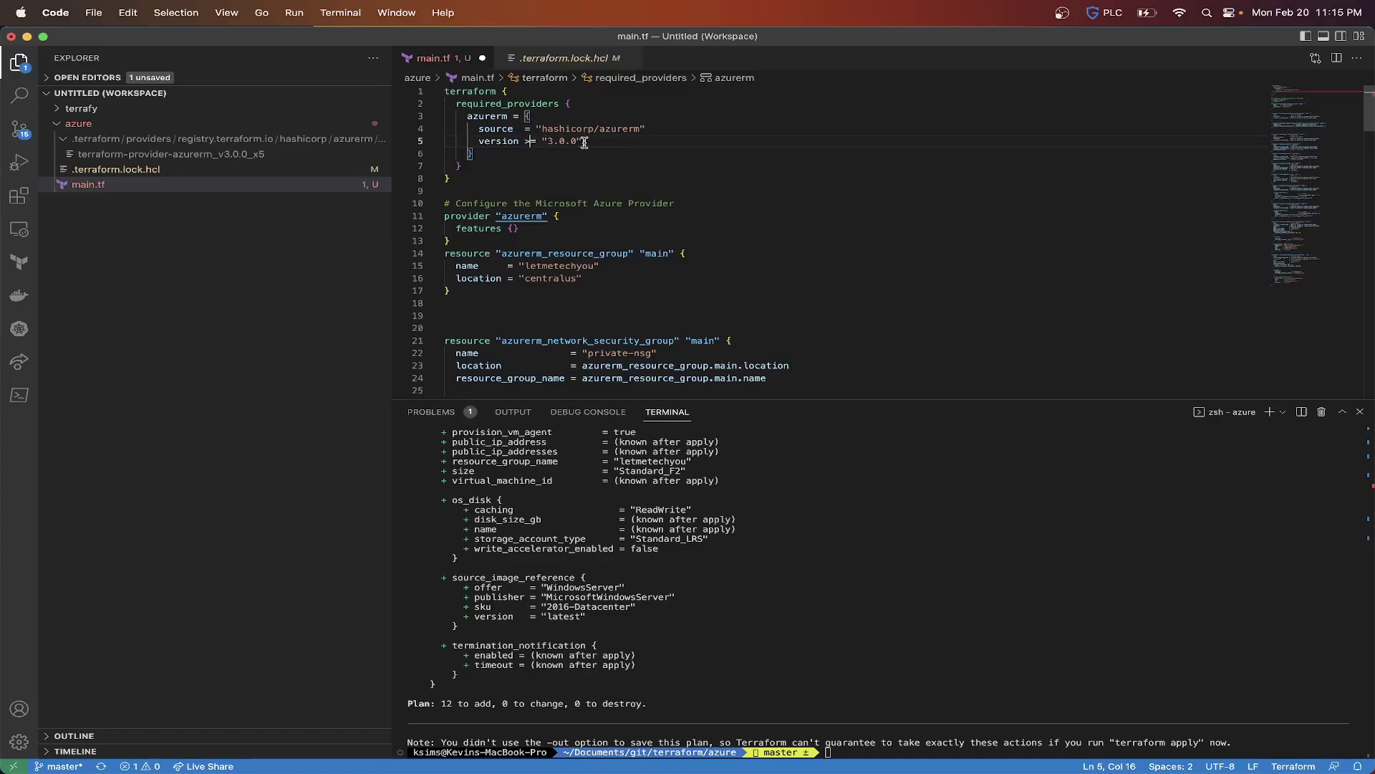
{"action": "mouse_move", "coordinate": [581, 140]}
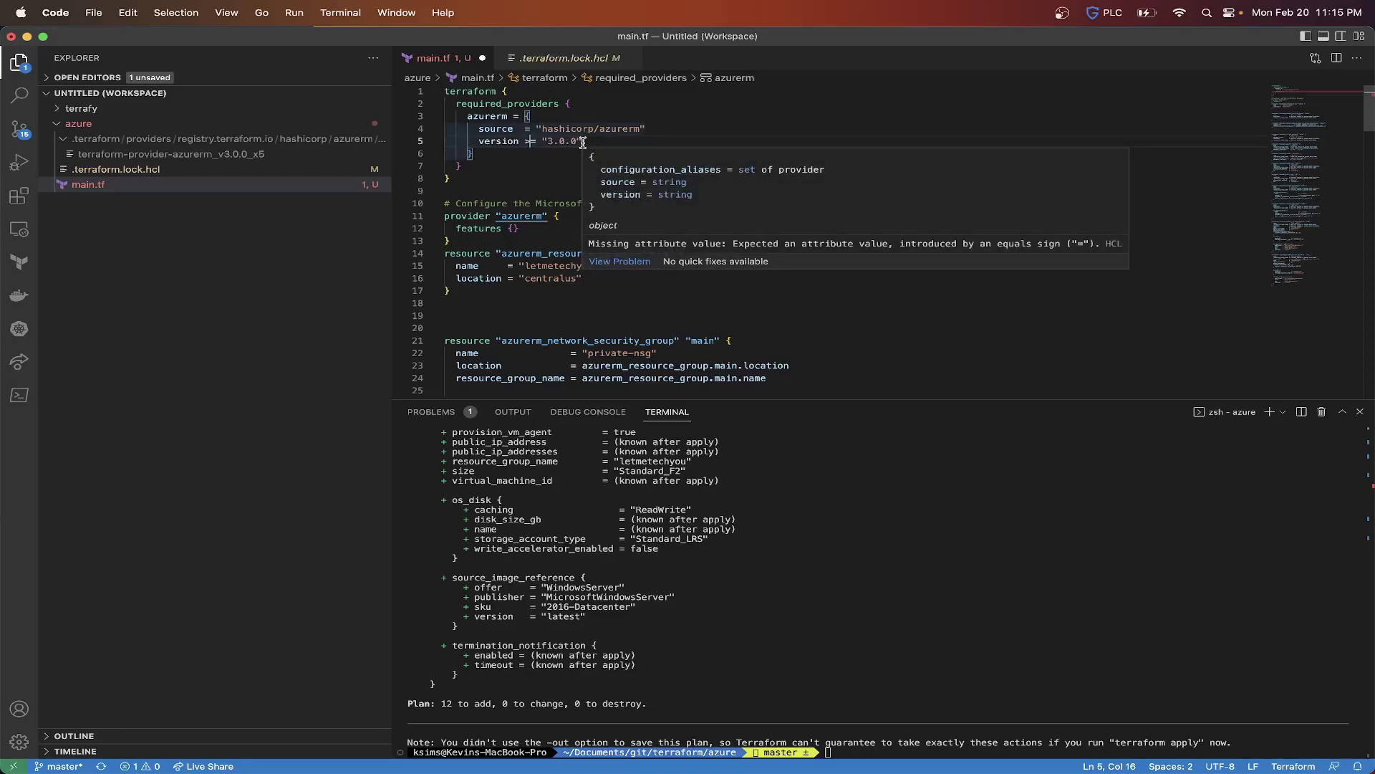
- Save main.tf and go to the terminal to rerun terraform init
{"action": "left_click", "coordinate": [549, 166]}
{"action": "key", "text": "super+s"}
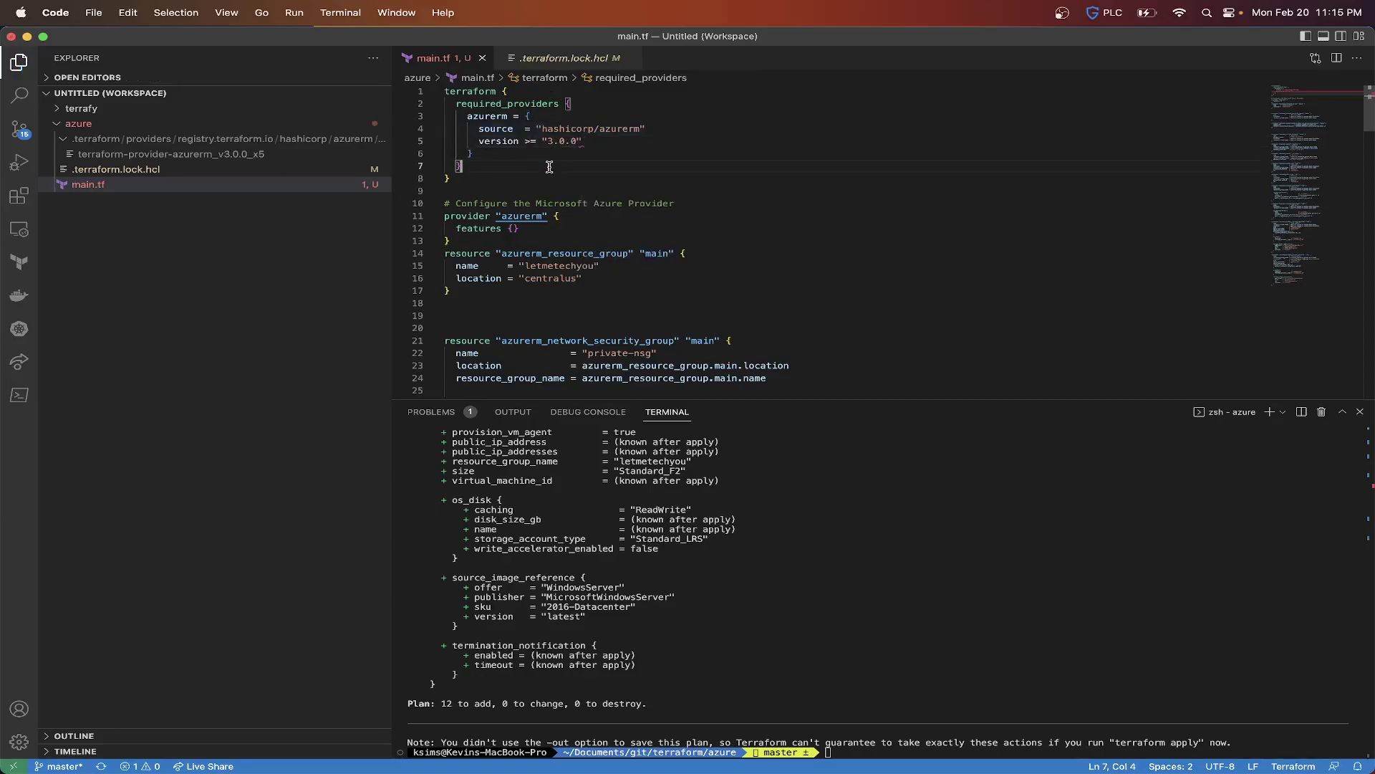
{"action": "left_click", "coordinate": [808, 644]}
{"action": "type", "text": "terraform init"}
- Run terraform init, which fails on line 5, then delete the > and re-add it before =
{"action": "key", "text": "Return"}
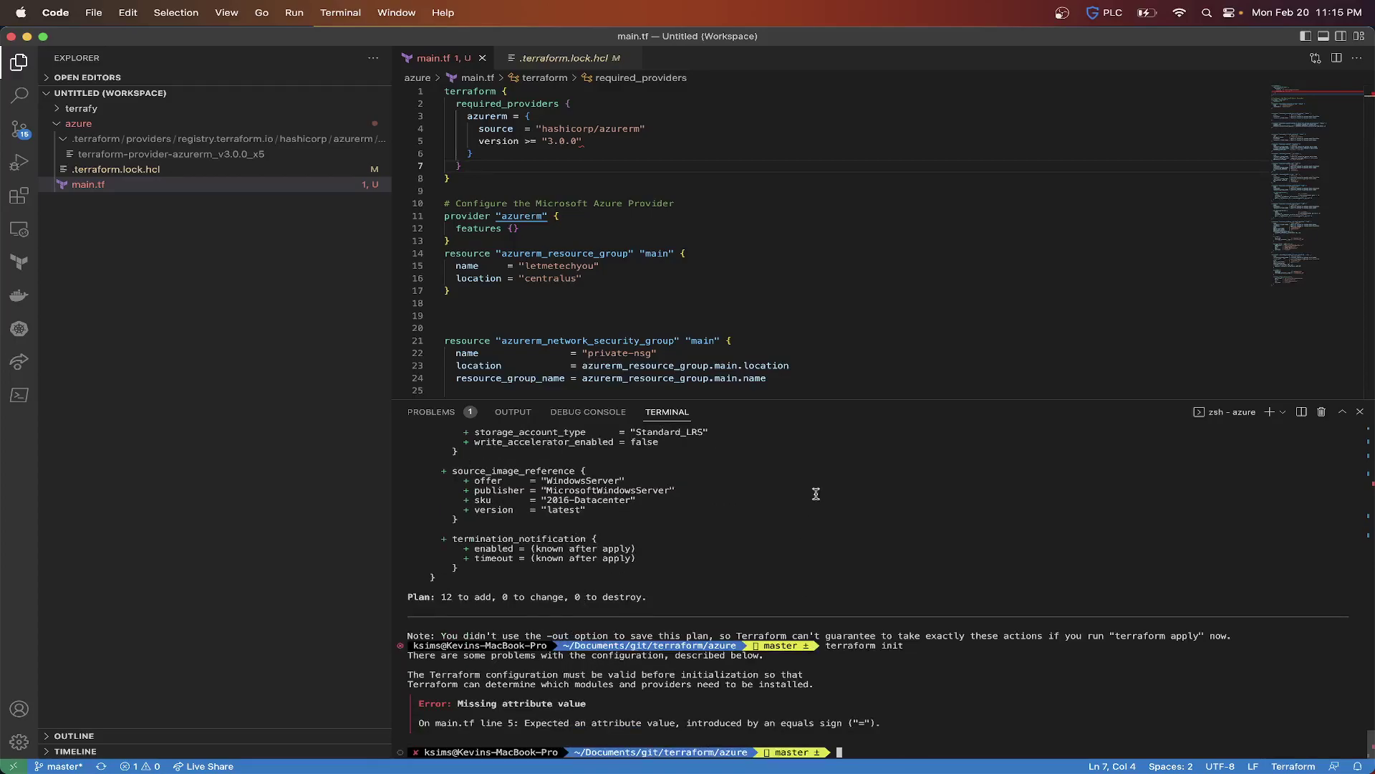
{"action": "mouse_move", "coordinate": [574, 141]}
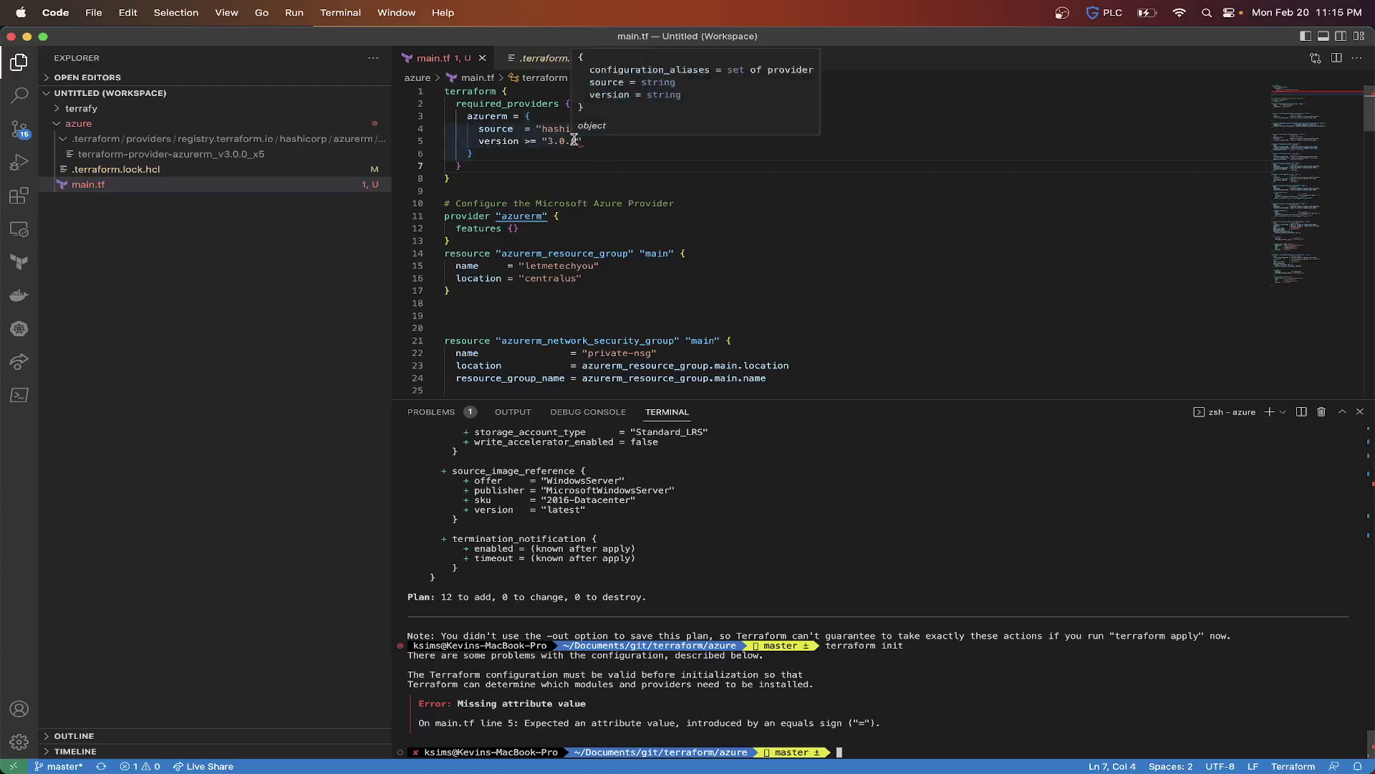
{"action": "left_click", "coordinate": [575, 141]}
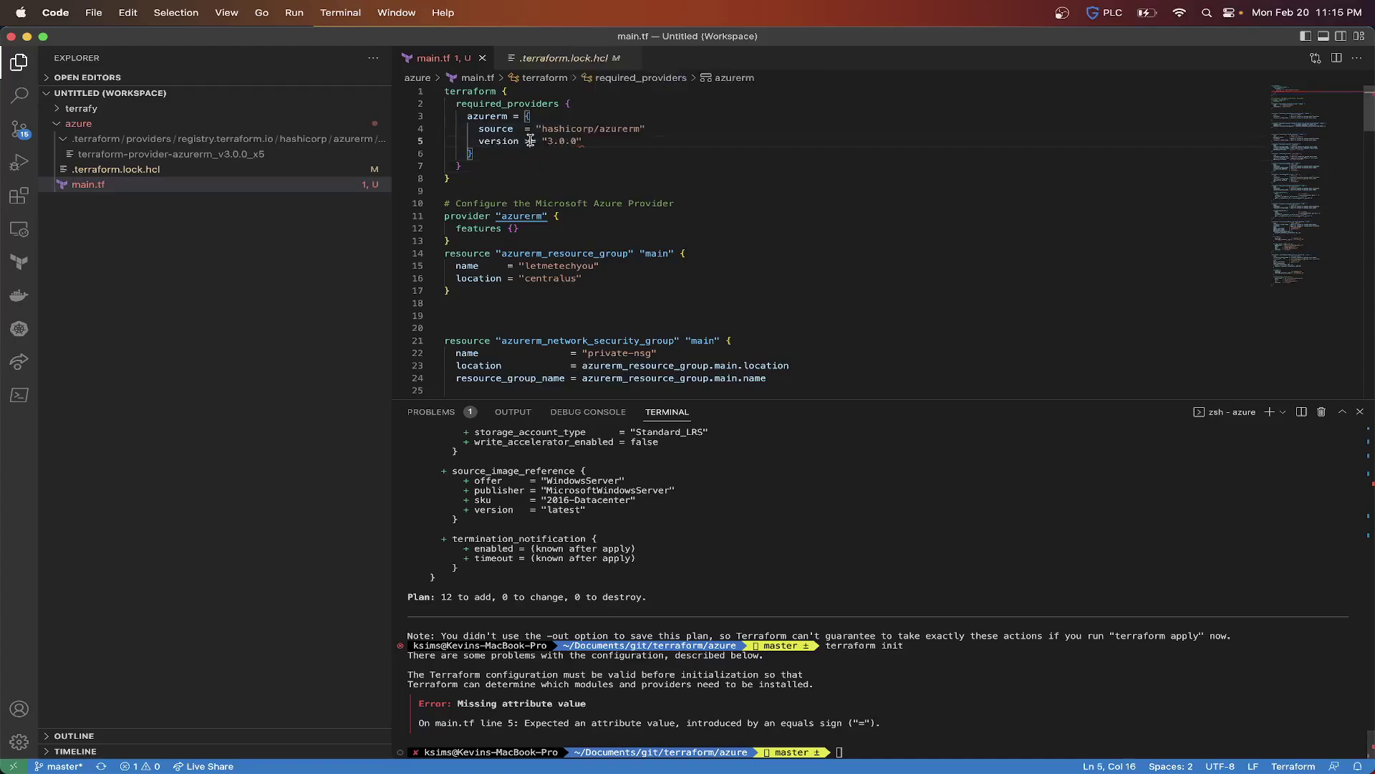
{"action": "key", "text": "BackSpace"}
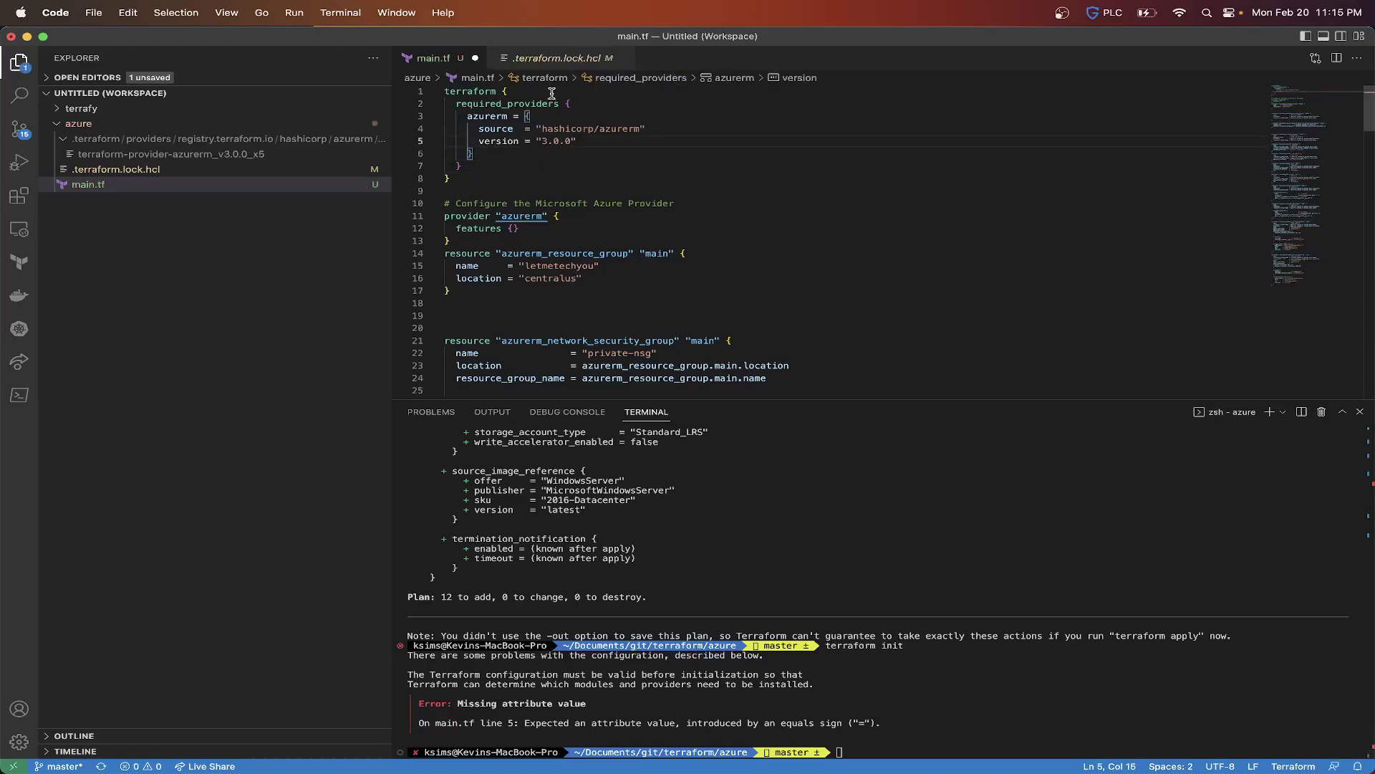
{"action": "left_click", "coordinate": [534, 142]}
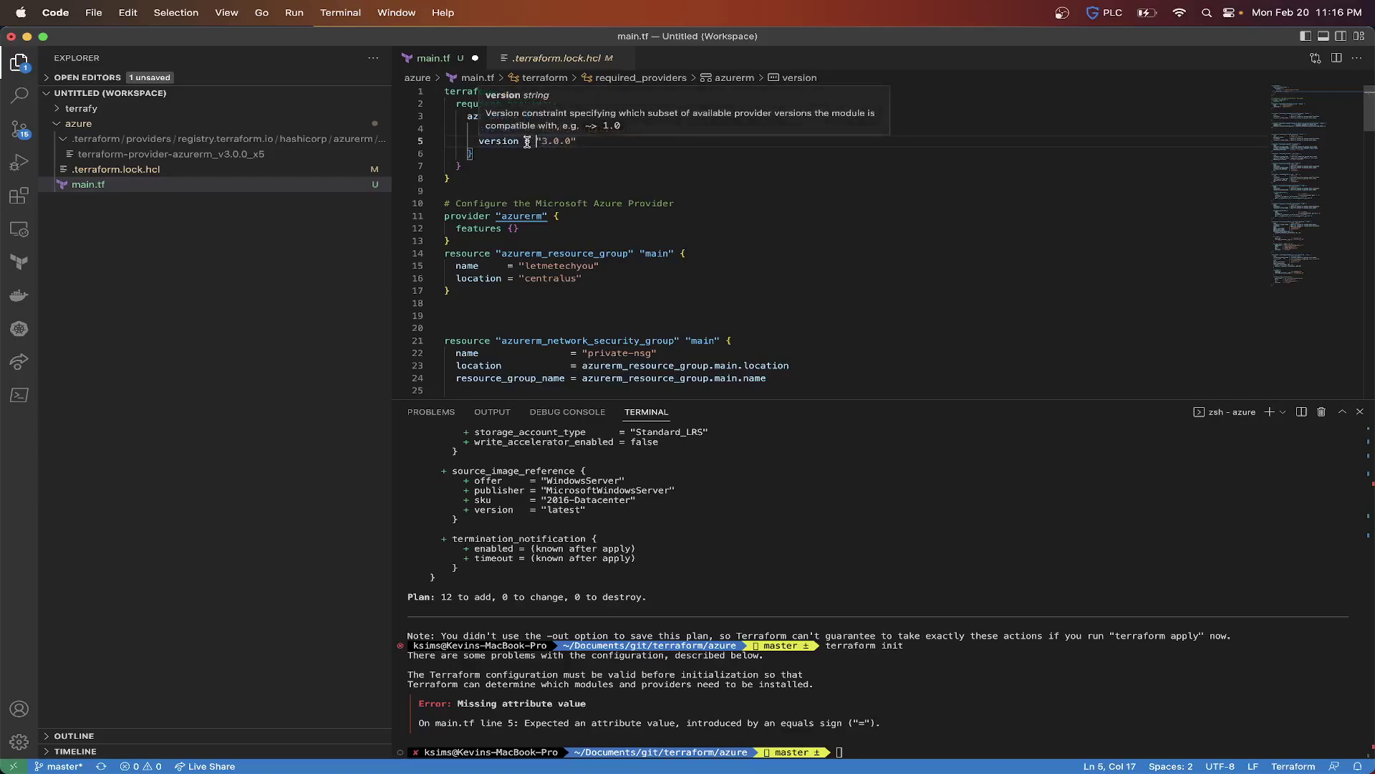
{"action": "key", "text": "Left"}
{"action": "key", "text": "Left"}
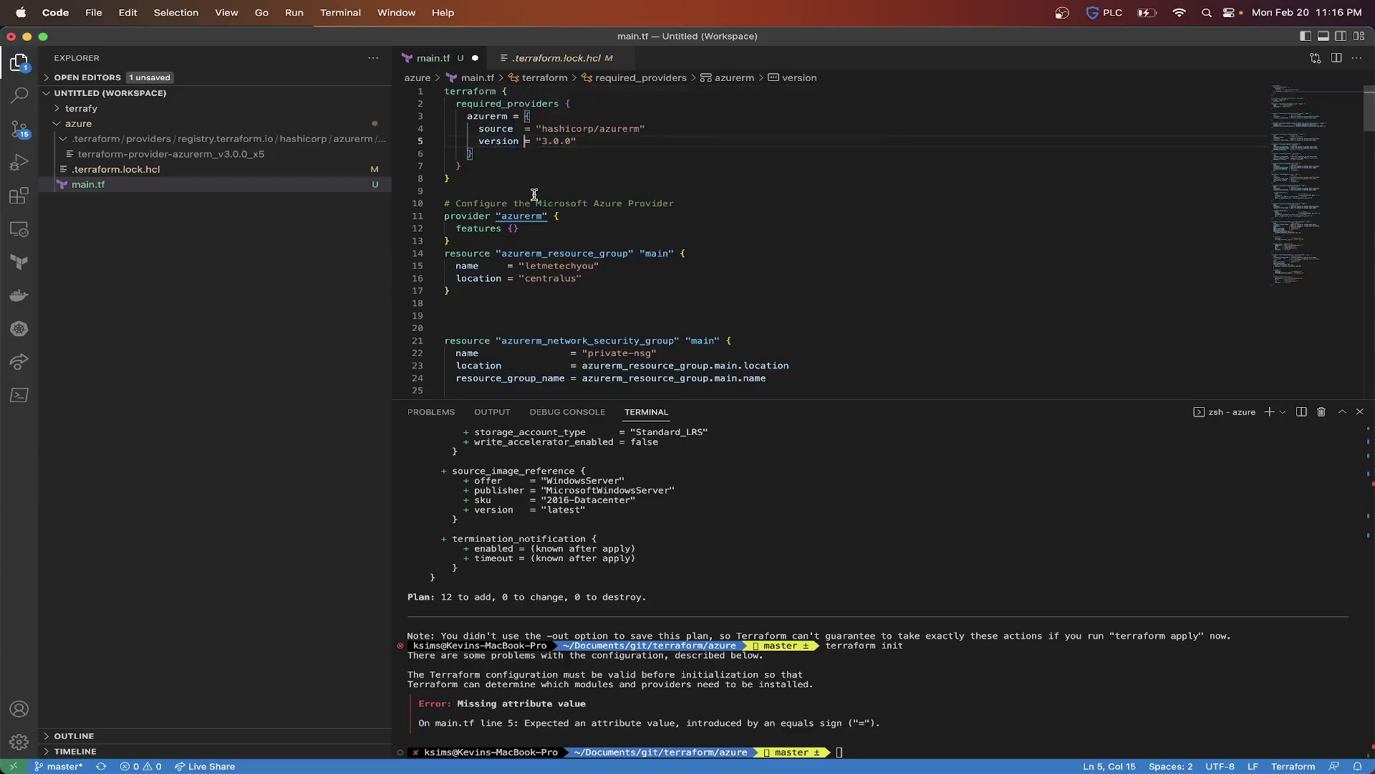
{"action": "type", "text": ">"}
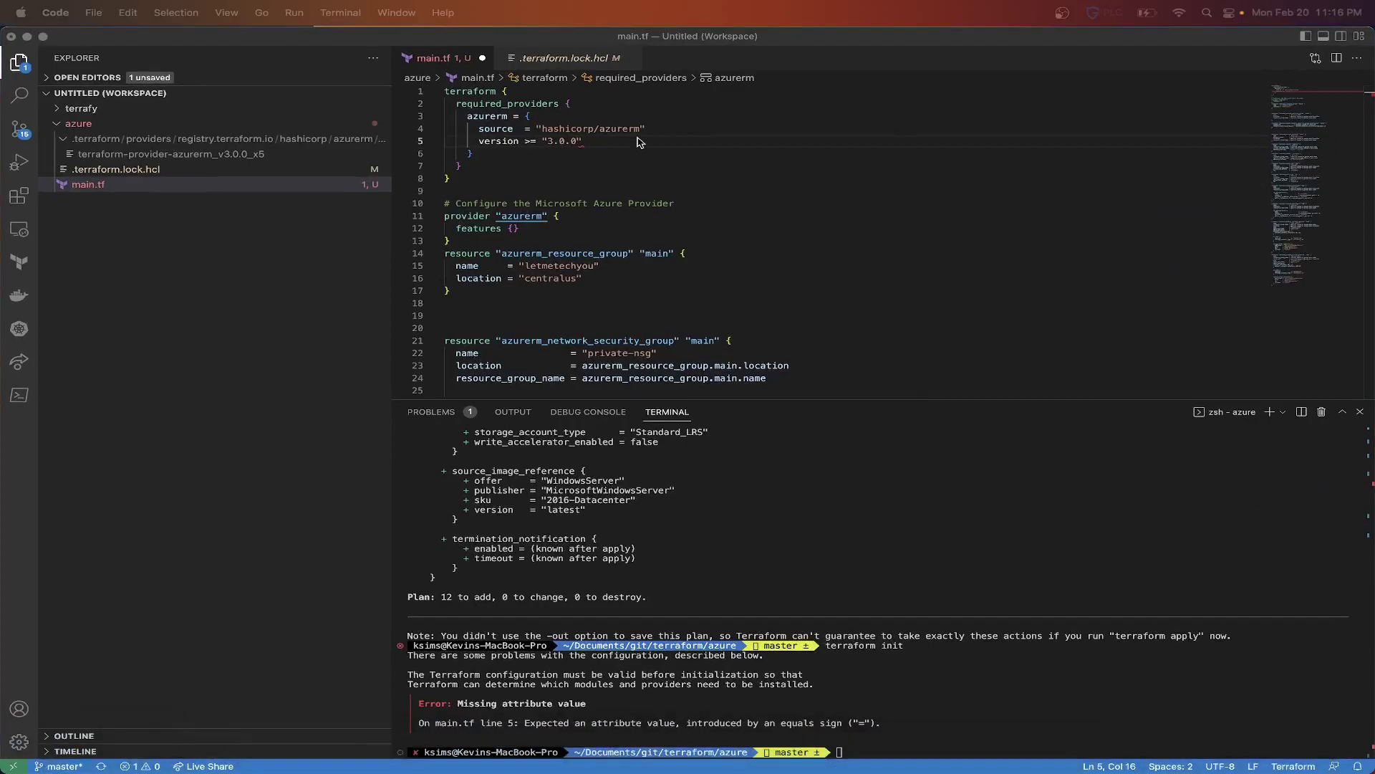
- Switch from VS Code to the Firefox window showing the Install Terraform tutorial
{"action": "key", "text": "super+Tab"}
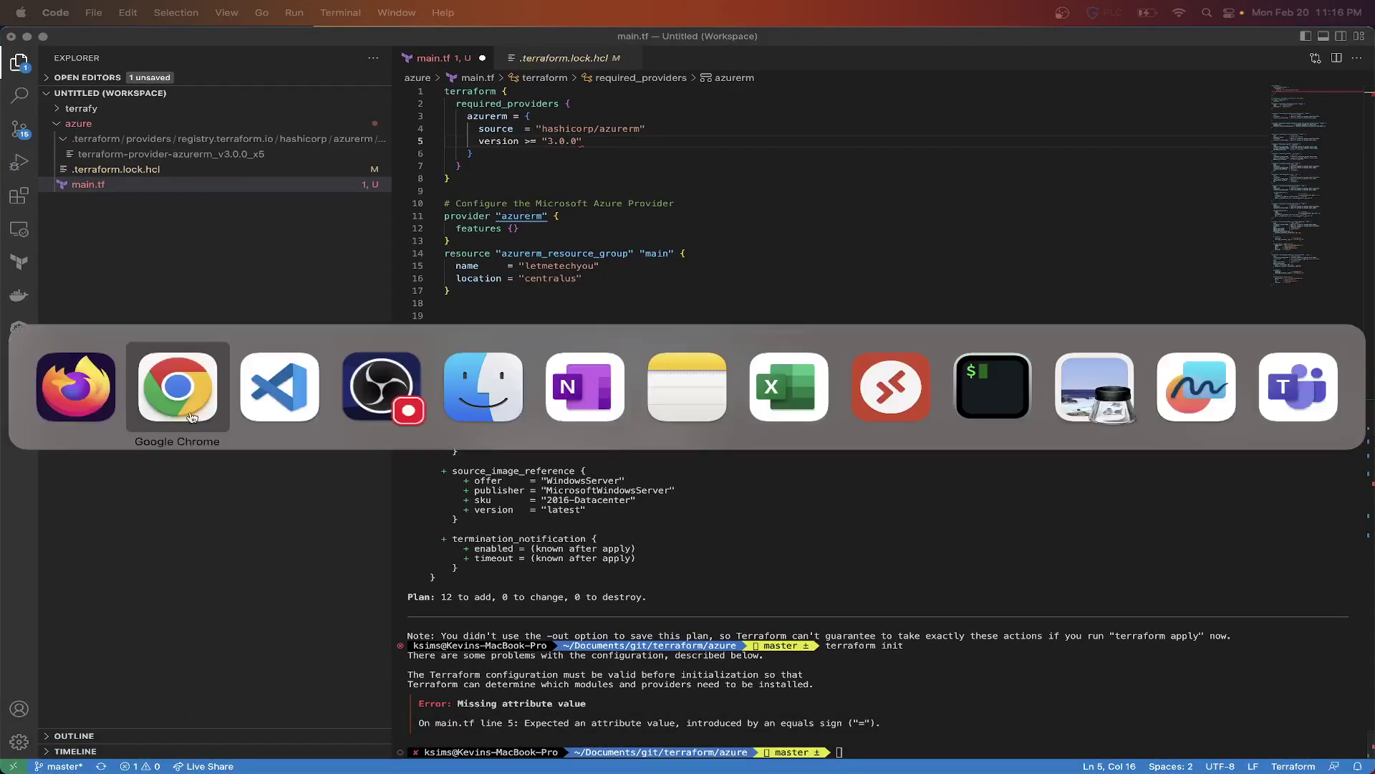
{"action": "key", "text": "super+shift+Tab"}
{"action": "key", "text": "ctrl+Up"}
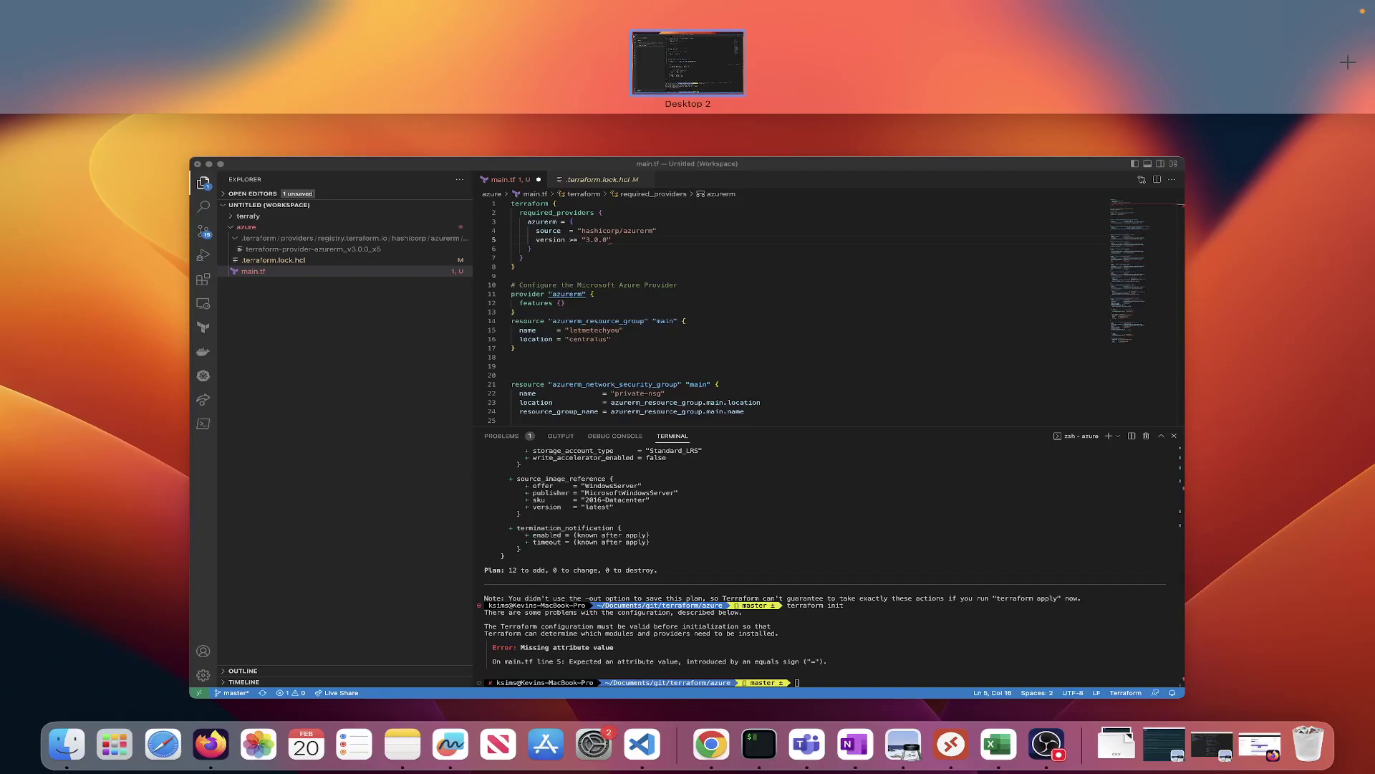
{"action": "left_click", "coordinate": [1281, 749]}
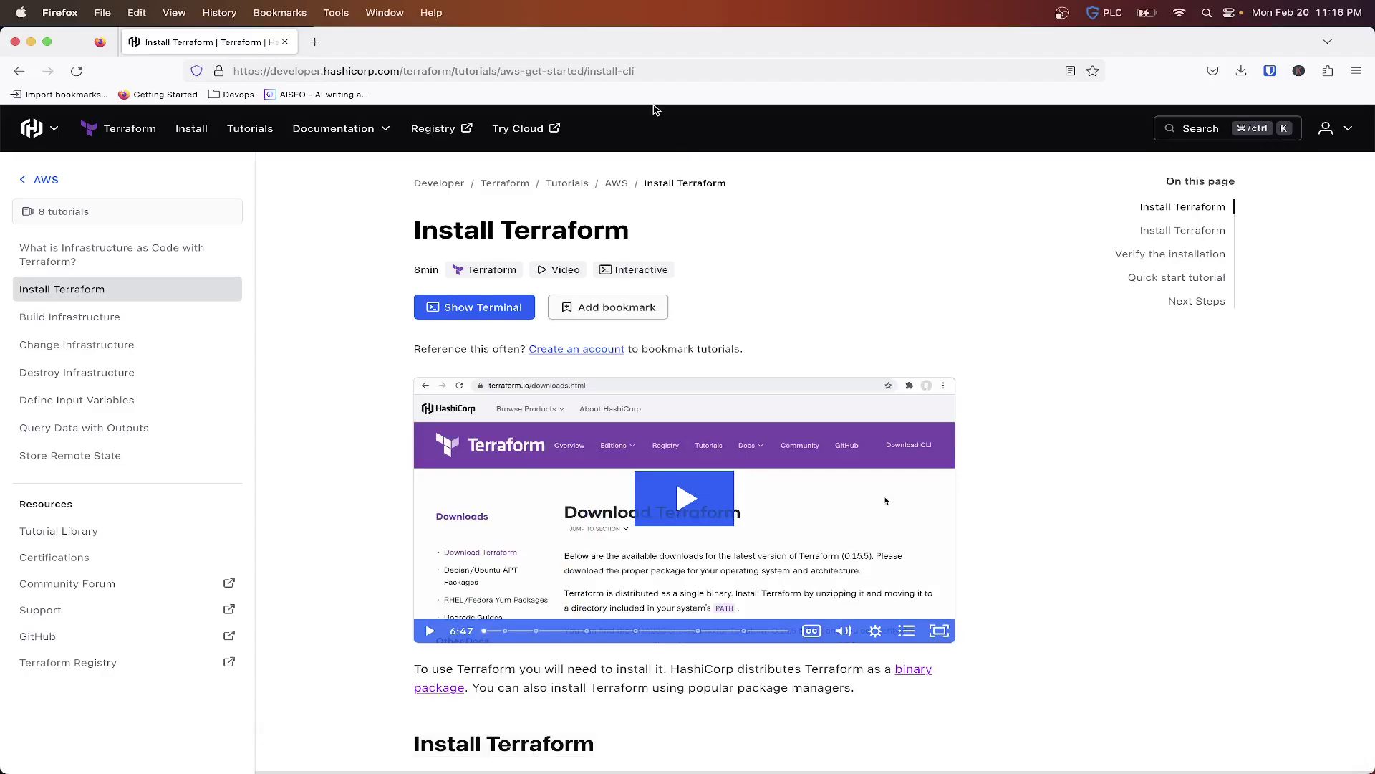
- Google 'version constraints terraform' and open HashiCorp's Version Constraint Syntax page, then leave Firefox
{"action": "left_click", "coordinate": [313, 43]}
{"action": "type", "text": "ber"}
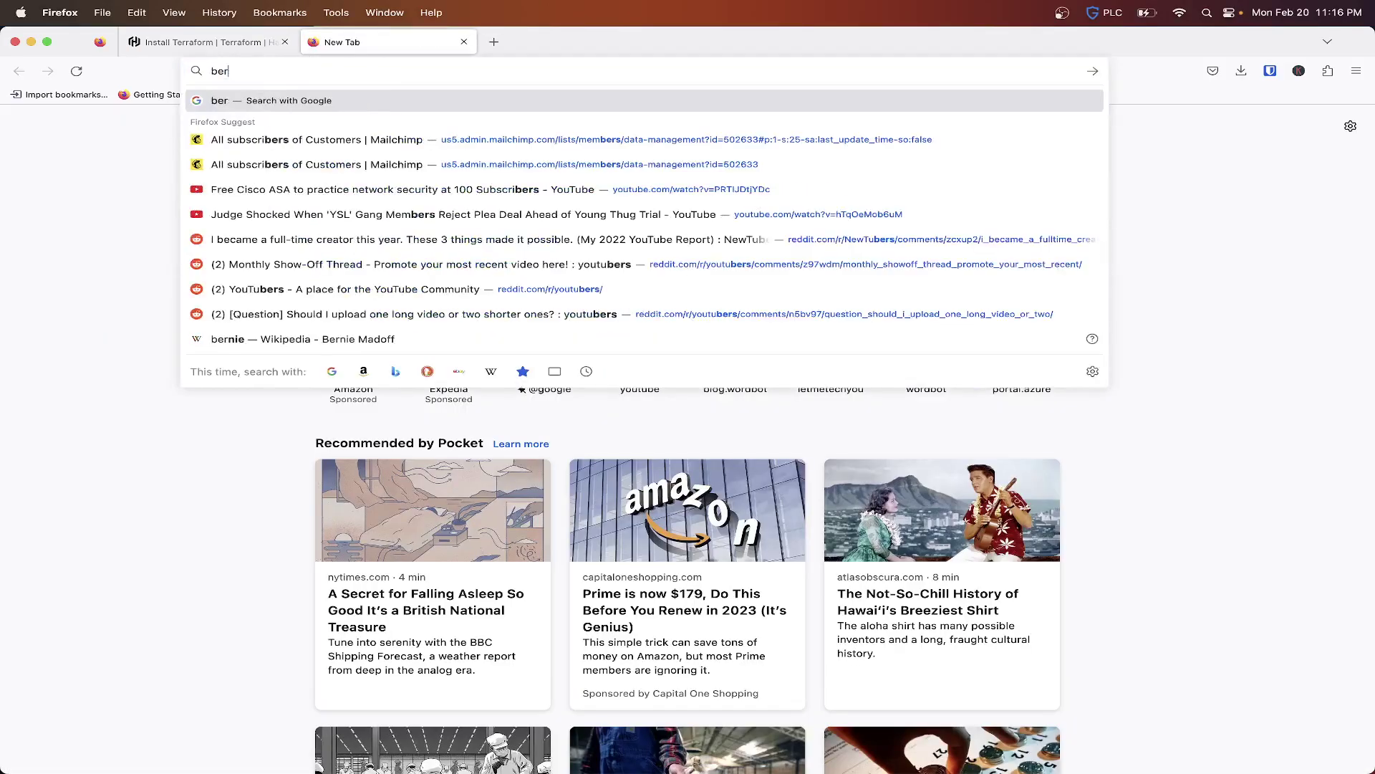
{"action": "key", "text": "BackSpace"}
{"action": "key", "text": "BackSpace"}
{"action": "key", "text": "BackSpace"}
{"action": "type", "text": "kub"}
{"action": "key", "text": "BackSpace"}
{"action": "key", "text": "BackSpace"}
{"action": "key", "text": "BackSpace"}
{"action": "type", "text": "b"}
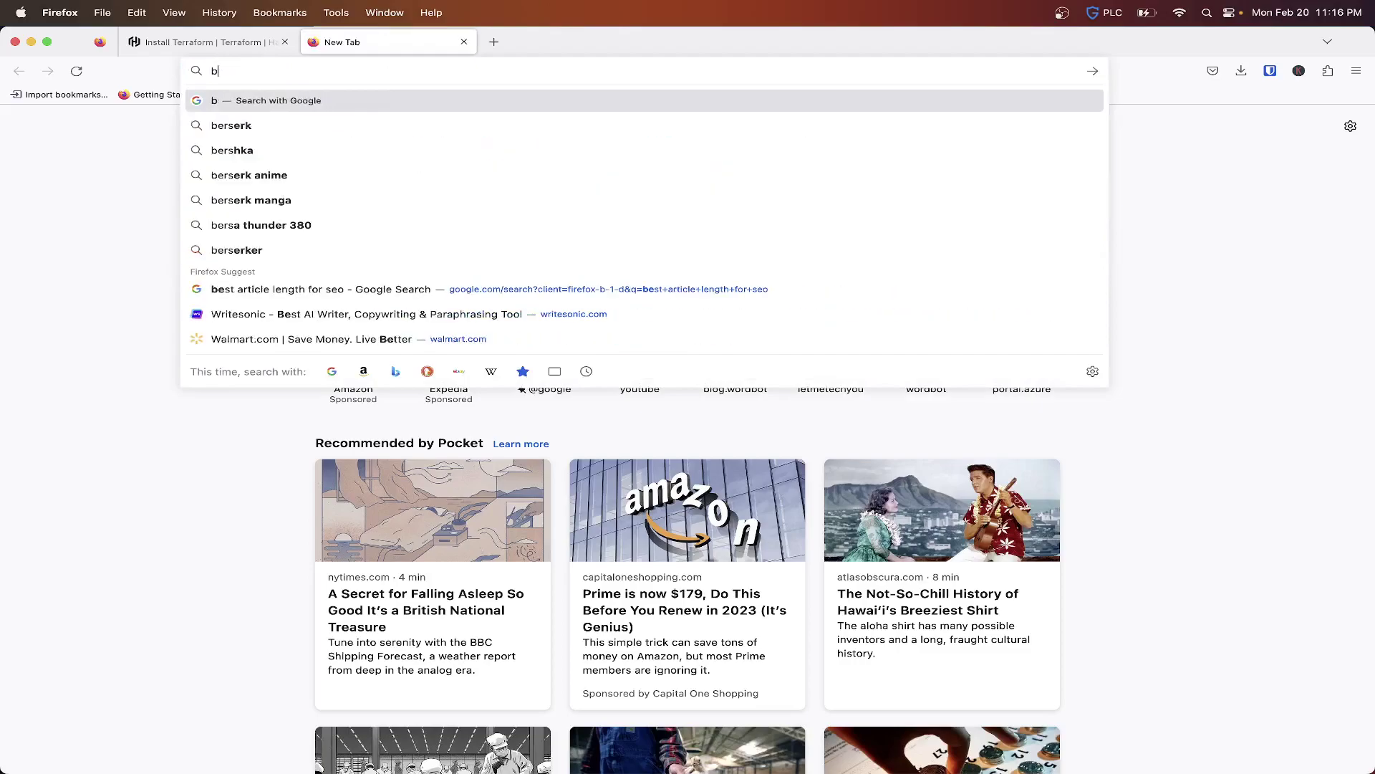
{"action": "key", "text": "BackSpace"}
{"action": "type", "text": "version cont"}
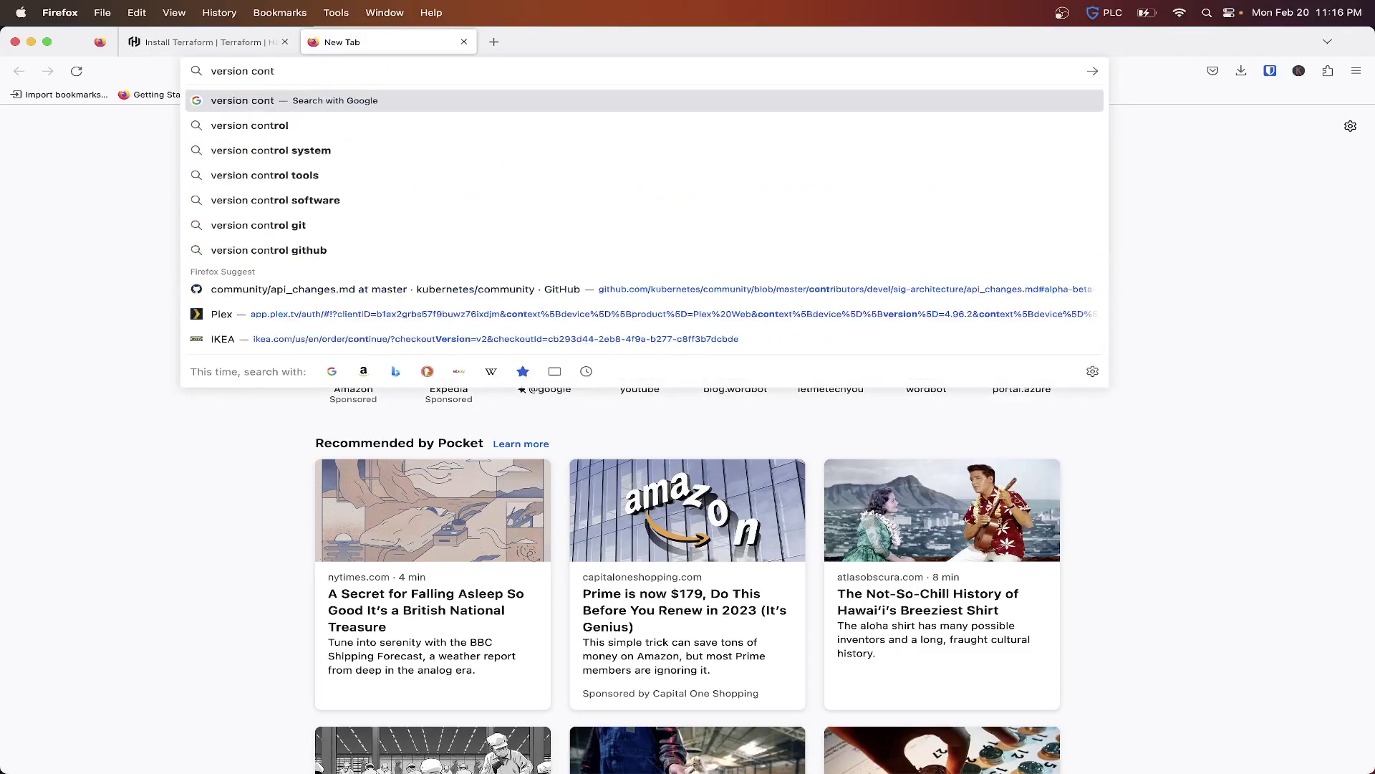
{"action": "key", "text": "BackSpace"}
{"action": "type", "text": "strain"}
{"action": "key", "text": "Down"}
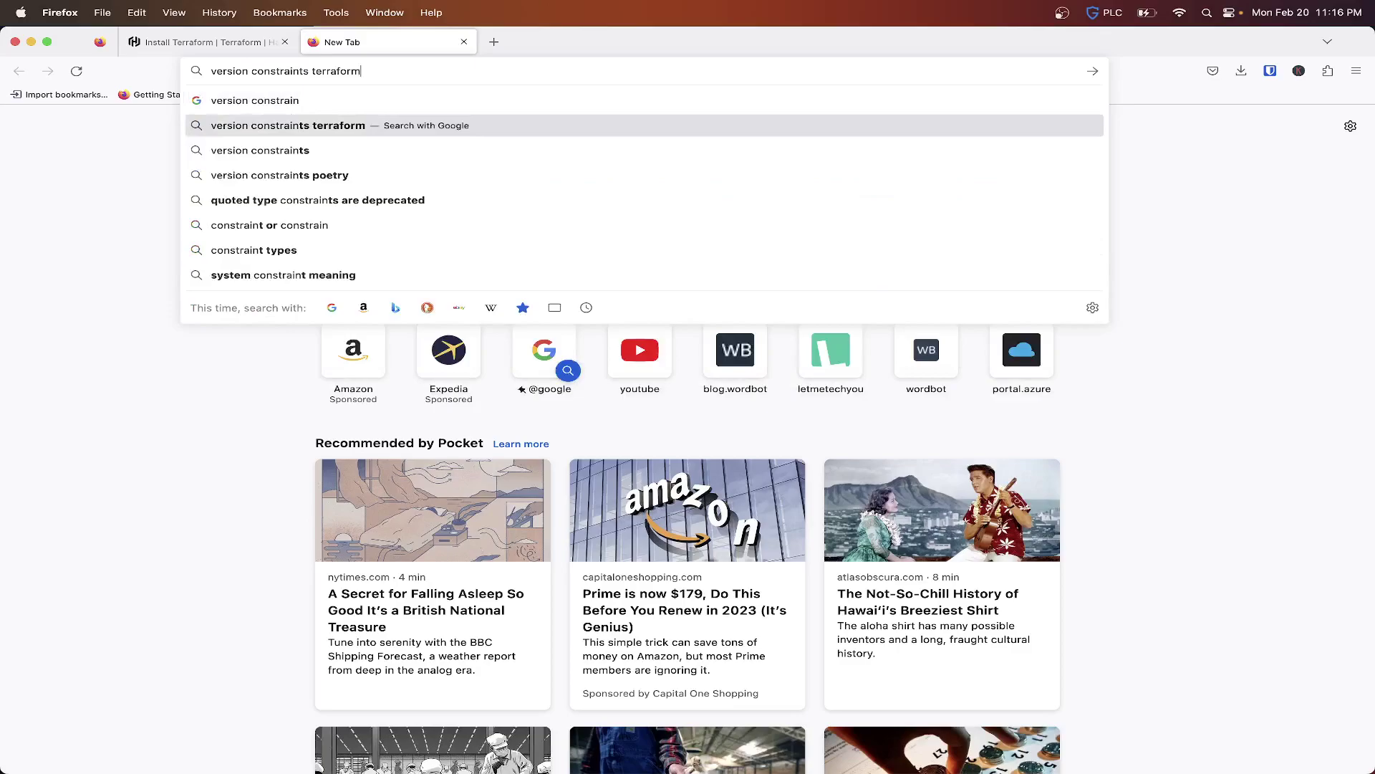
{"action": "key", "text": "Return"}
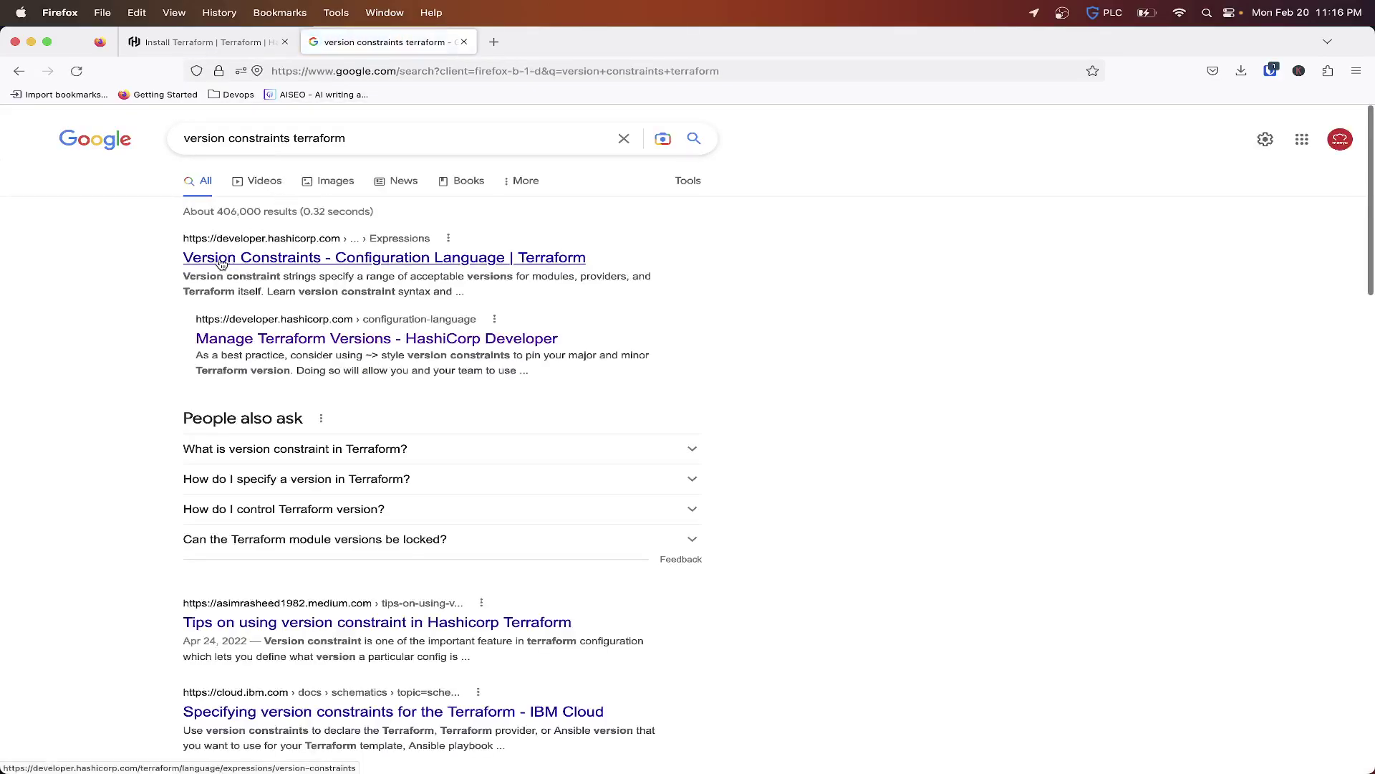
{"action": "left_click", "coordinate": [220, 258]}
{"action": "scroll", "coordinate": [427, 426], "scroll_direction": "down", "scroll_amount": 5}
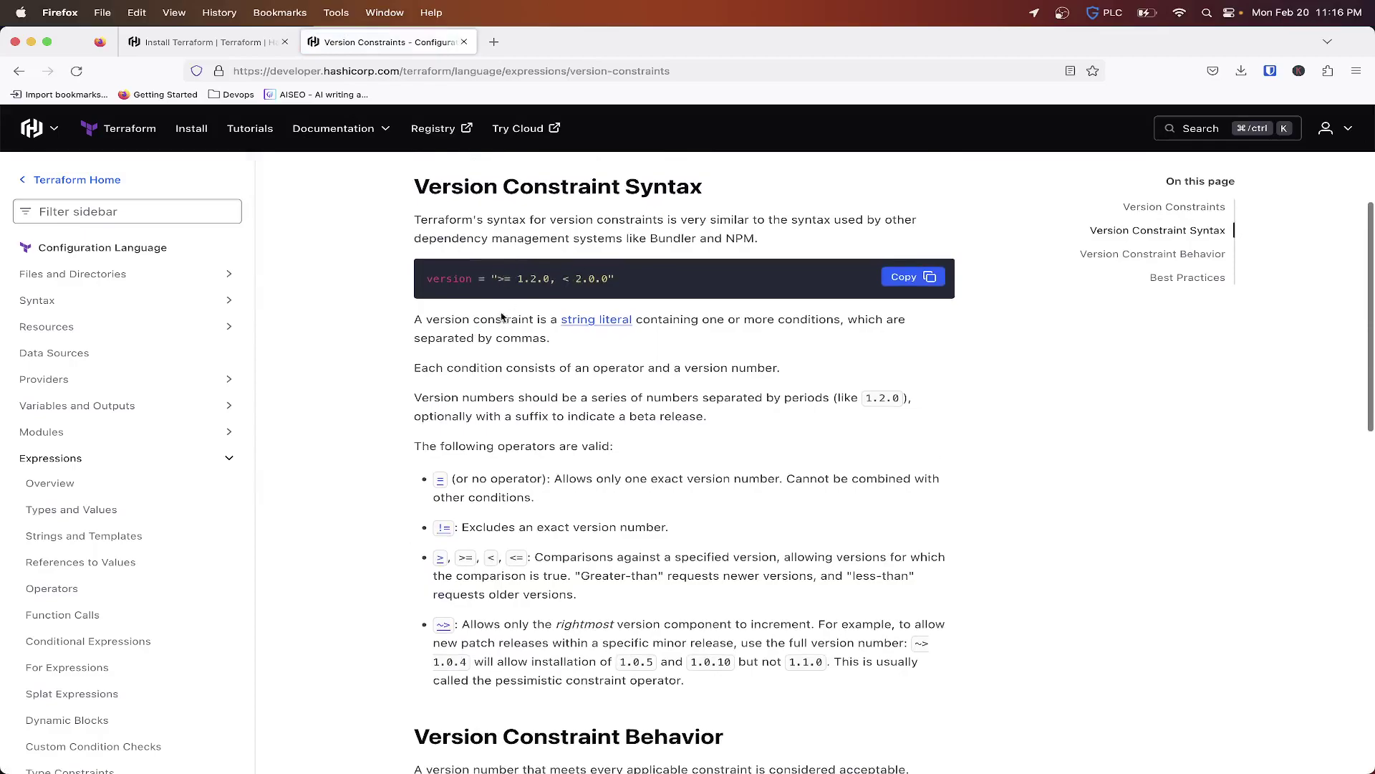
{"action": "key", "text": "super+Tab"}
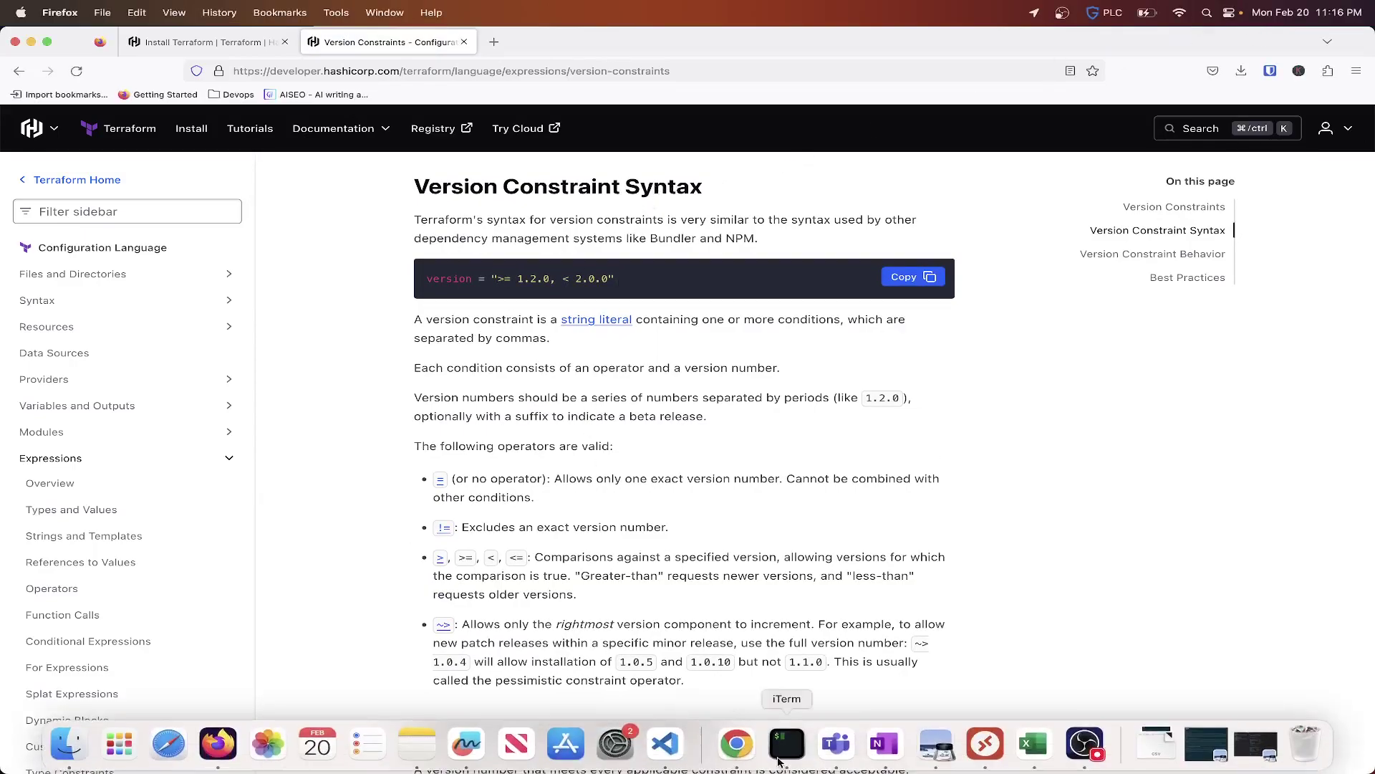
- Correct main.tf line 5 to version ">=3.0.0" and save it
{"action": "mouse_move", "coordinate": [813, 753]}
{"action": "left_click", "coordinate": [665, 744]}
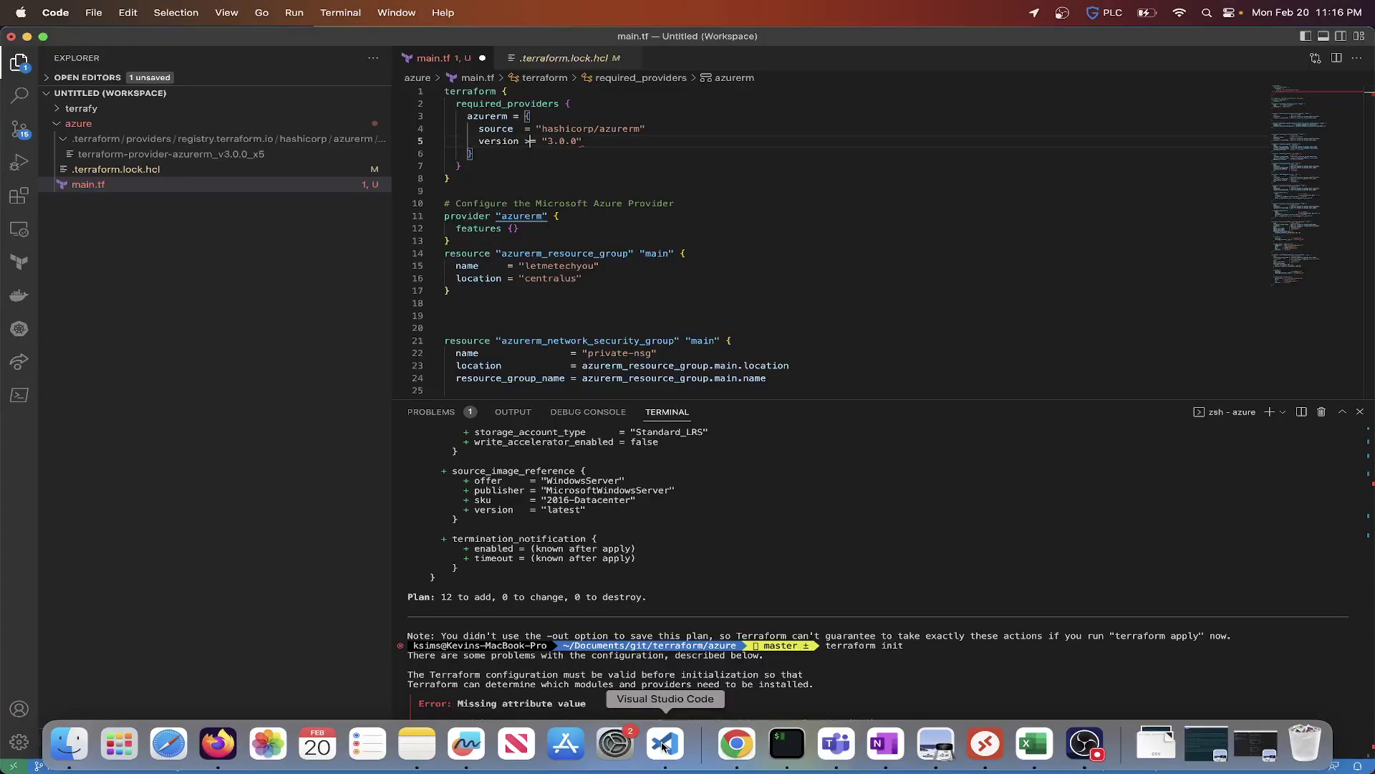
{"action": "left_click", "coordinate": [530, 142]}
{"action": "key", "text": "BackSpace"}
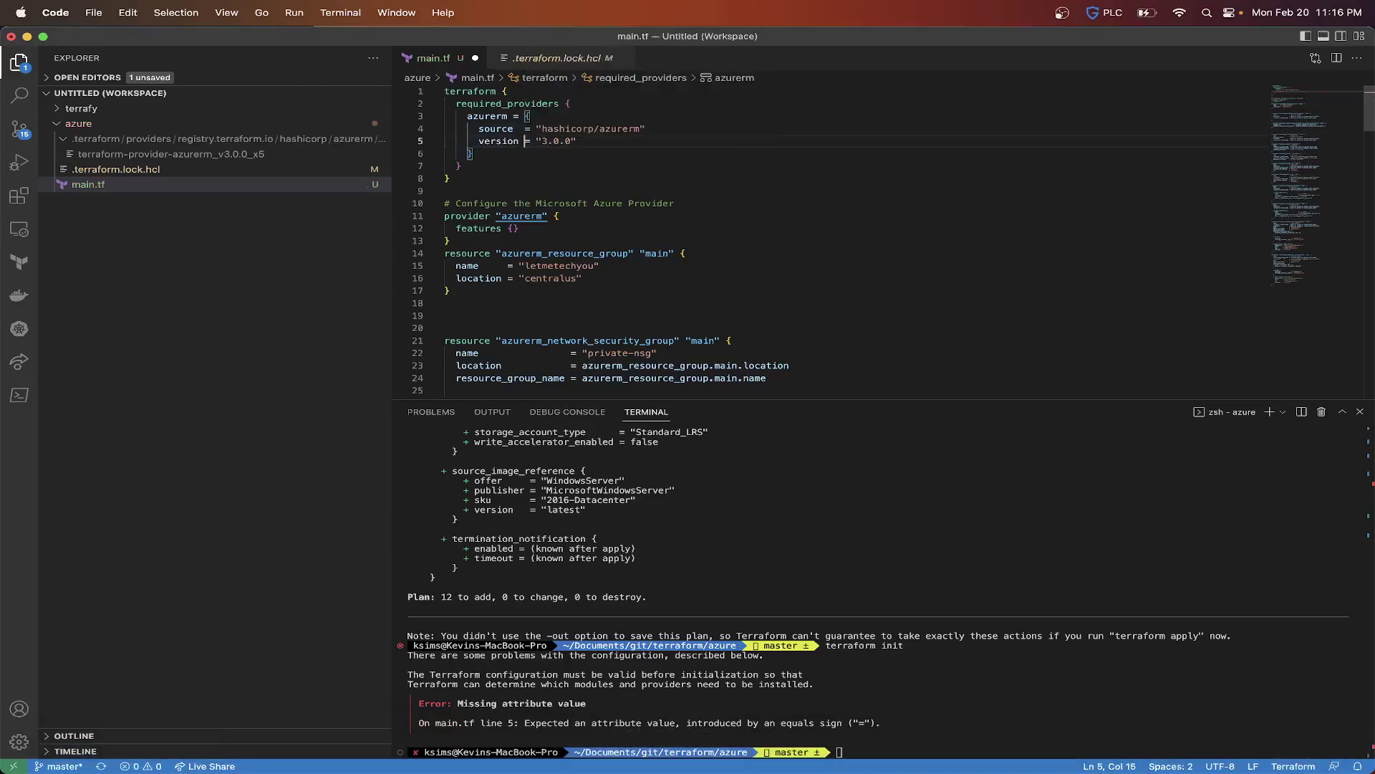
{"action": "key", "text": "Right"}
{"action": "key", "text": "Right"}
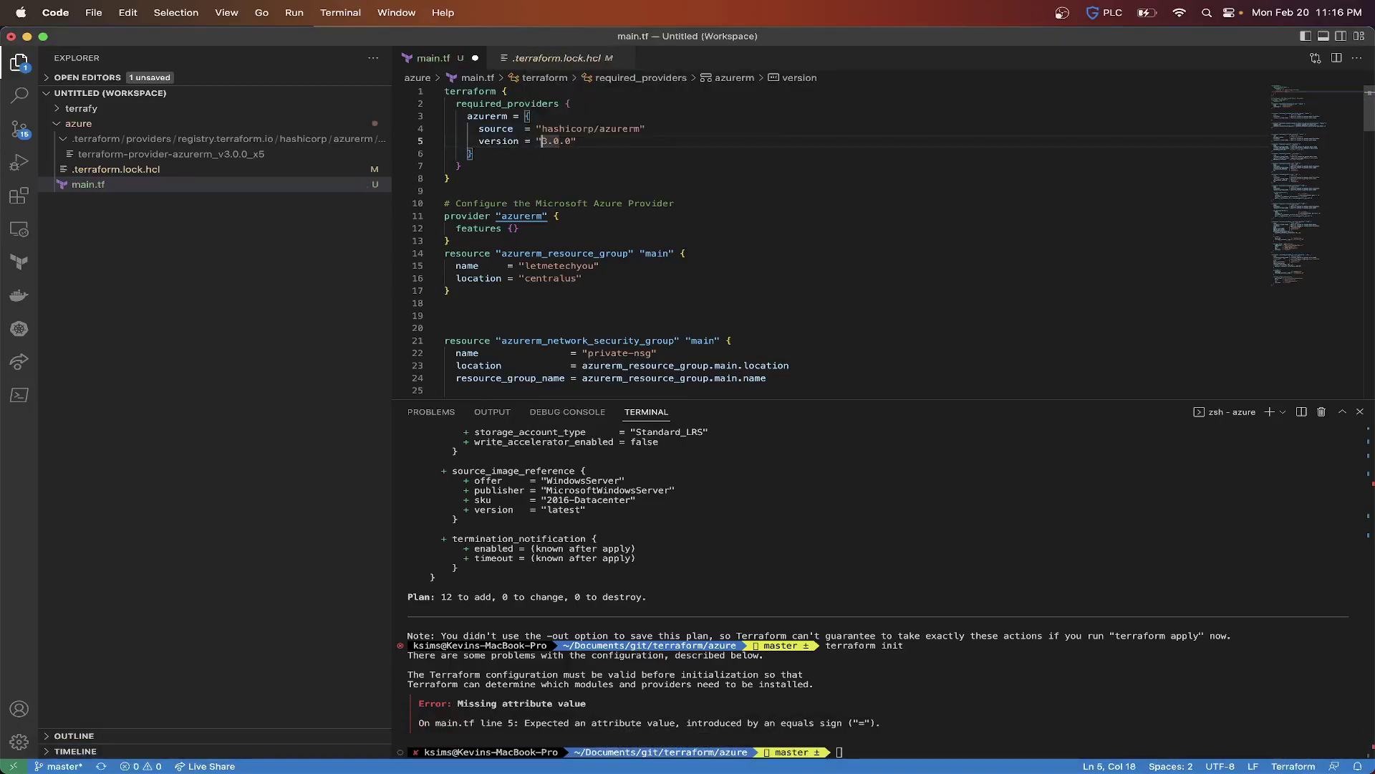
{"action": "type", "text": "~>"}
{"action": "type", "text": "="}
{"action": "key", "text": "super+s"}
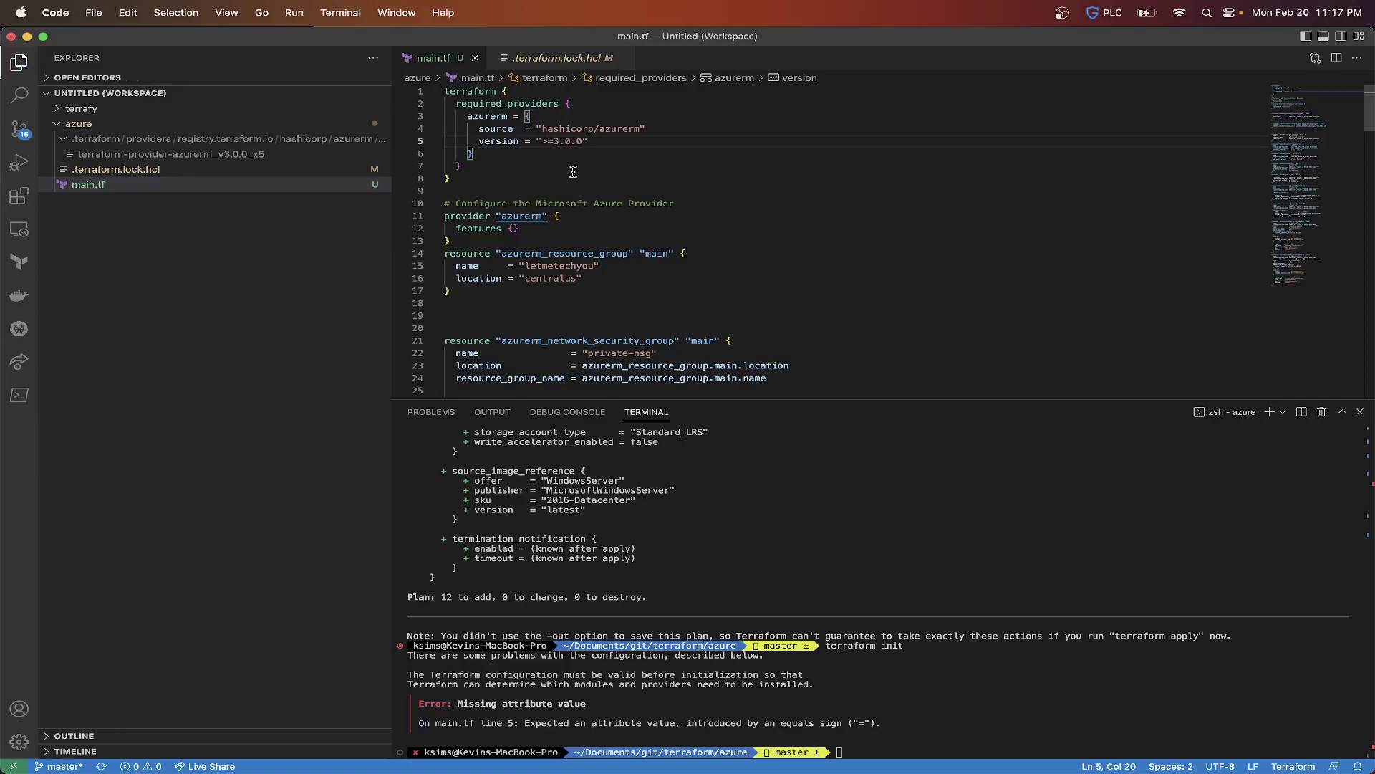
- Rerun terraform init from terminal history, reusing the installed azurerm v3.0.0
{"action": "left_click", "coordinate": [908, 730]}
{"action": "key", "text": "Up"}
{"action": "key", "text": "Return"}
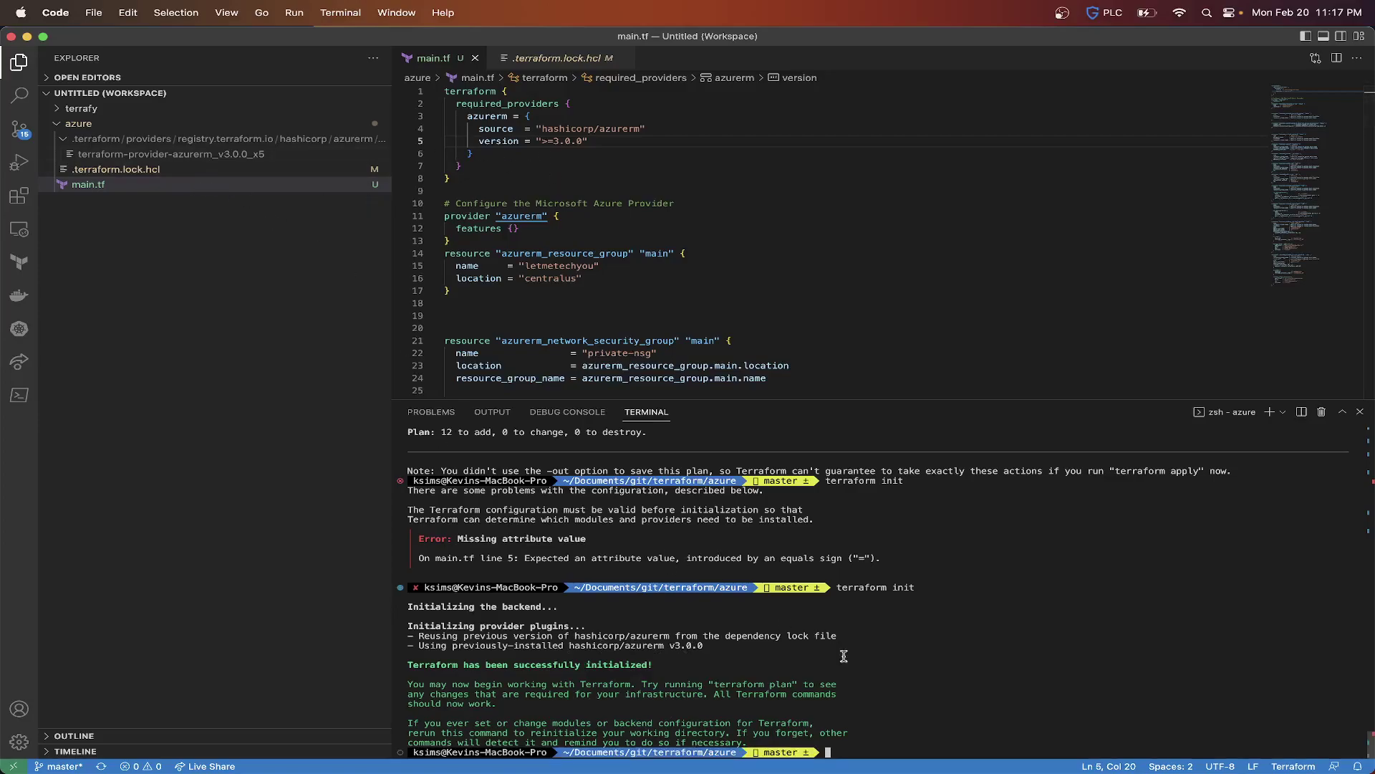
{"action": "type", "text": "terraform i"}
{"action": "type", "text": "nit -h"}
- Show terraform init -h help, highlight the -upgrade description, and reopen .terraform.lock.hcl
{"action": "key", "text": "Return"}
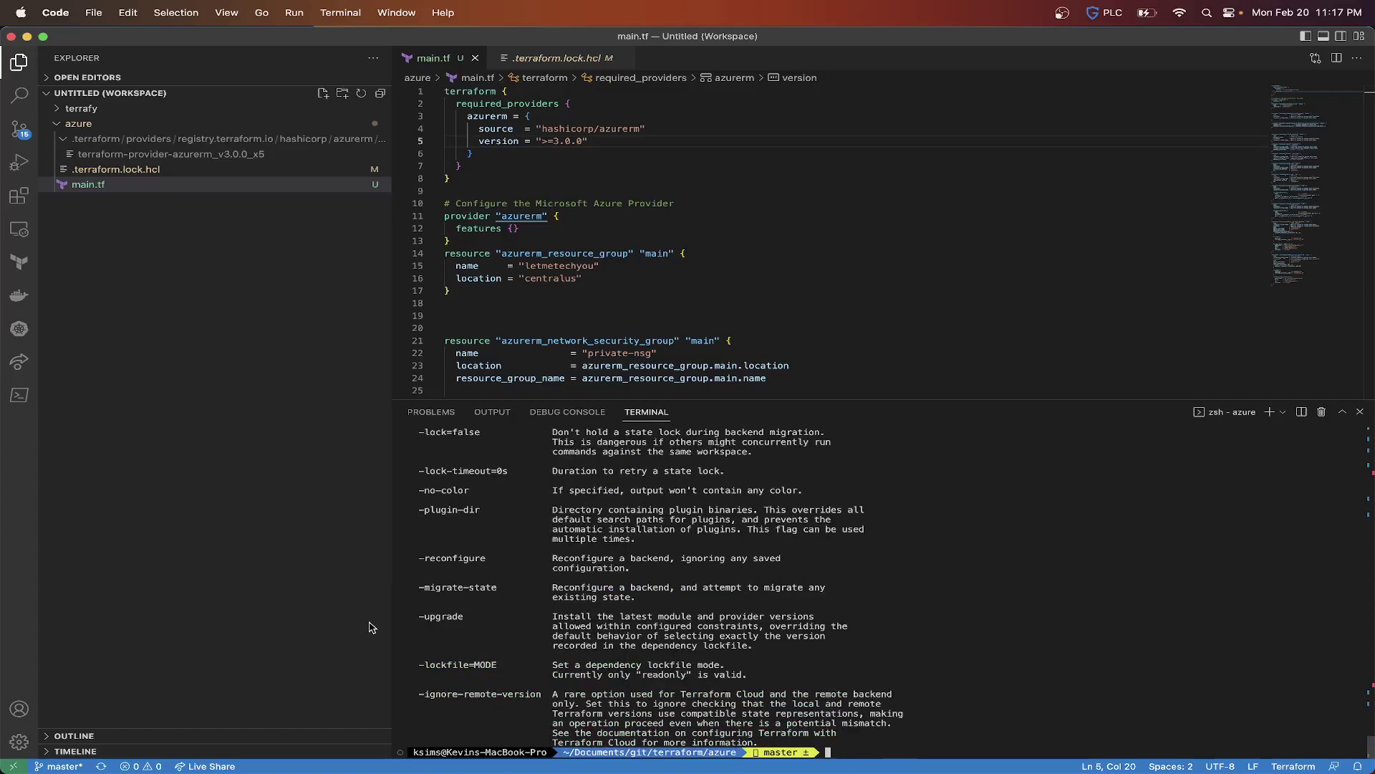
{"action": "left_click_drag", "start_coordinate": [419, 614], "coordinate": [700, 643]}
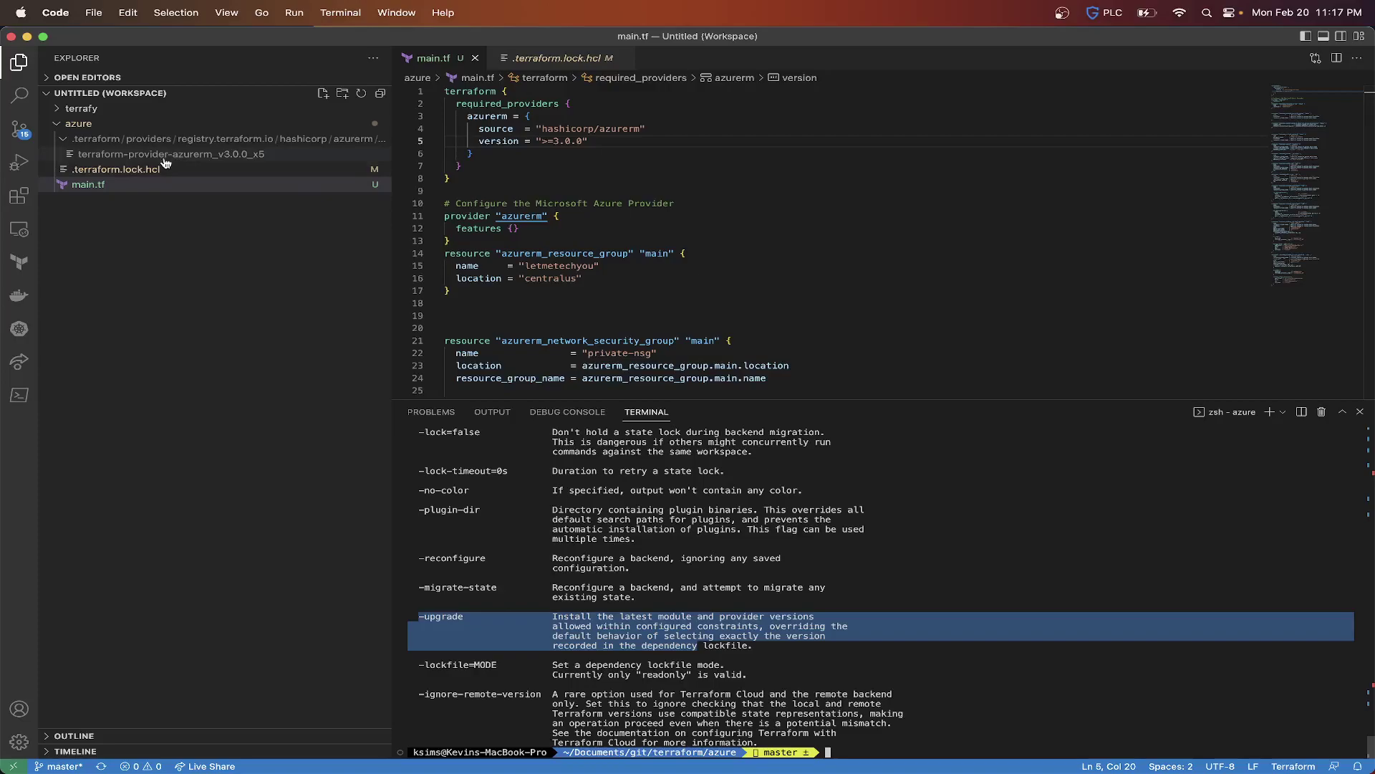
{"action": "left_click", "coordinate": [118, 170]}
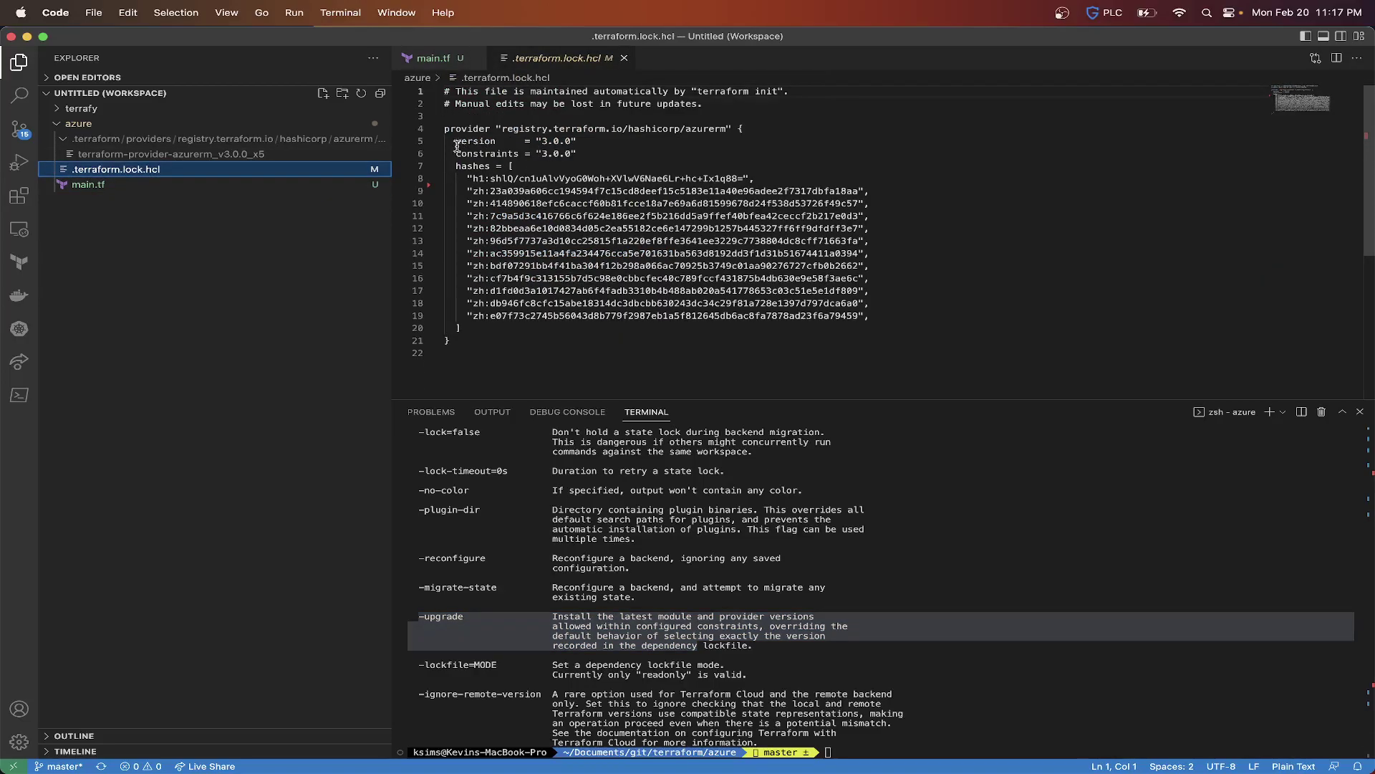
- Run terraform init -upgrade and confirm the lock file now records azurerm 3.44.1
{"action": "left_click_drag", "start_coordinate": [456, 141], "coordinate": [578, 140]}
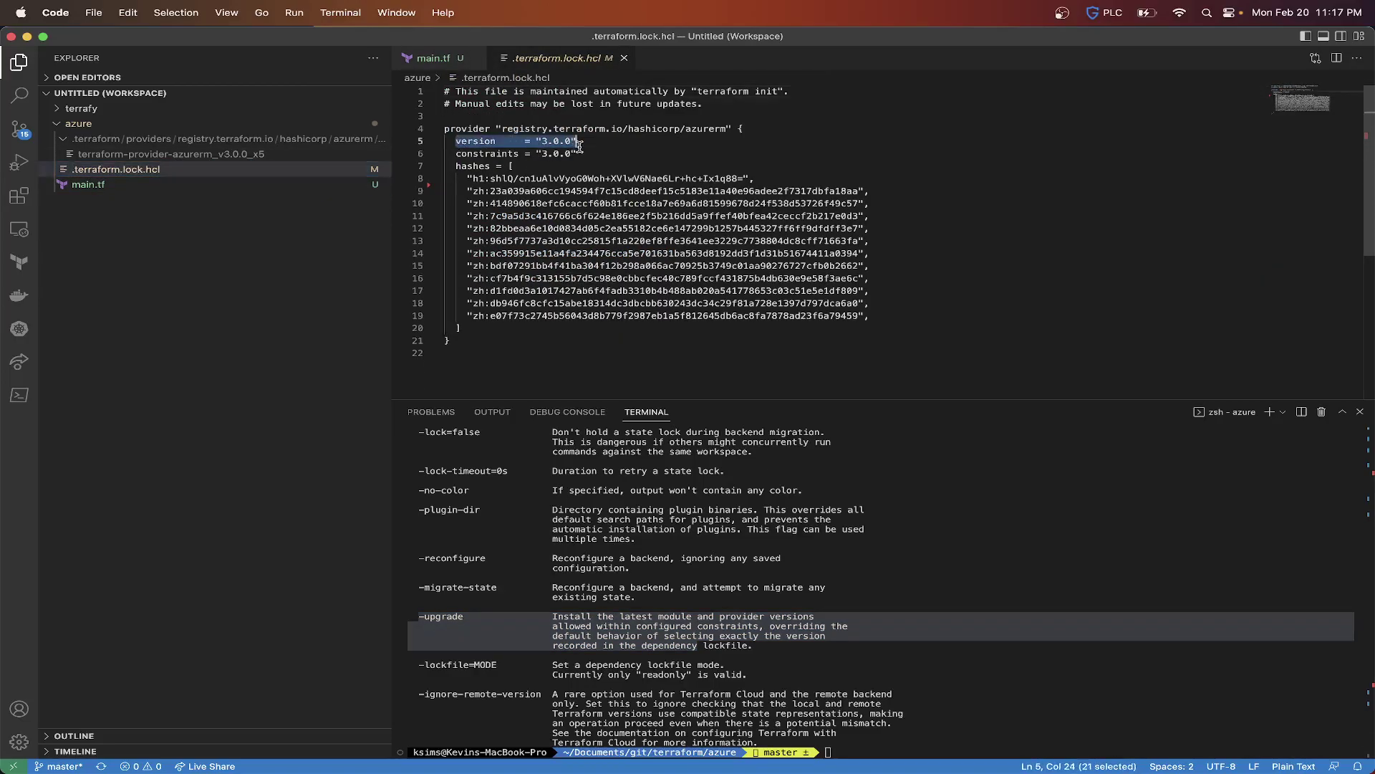
{"action": "left_click", "coordinate": [858, 683]}
{"action": "type", "text": "terraform"}
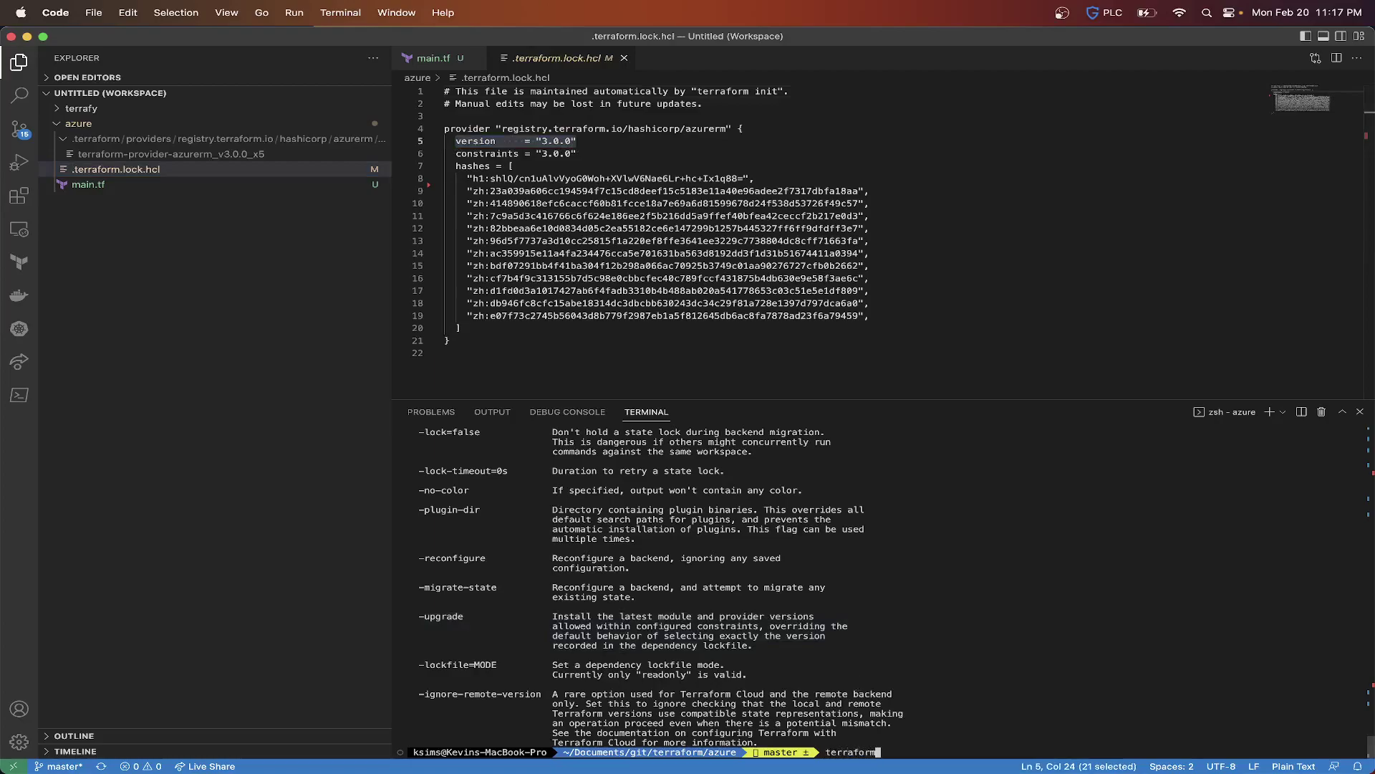
{"action": "type", "text": " init -upgr"}
{"action": "type", "text": "ade"}
{"action": "key", "text": "Return"}
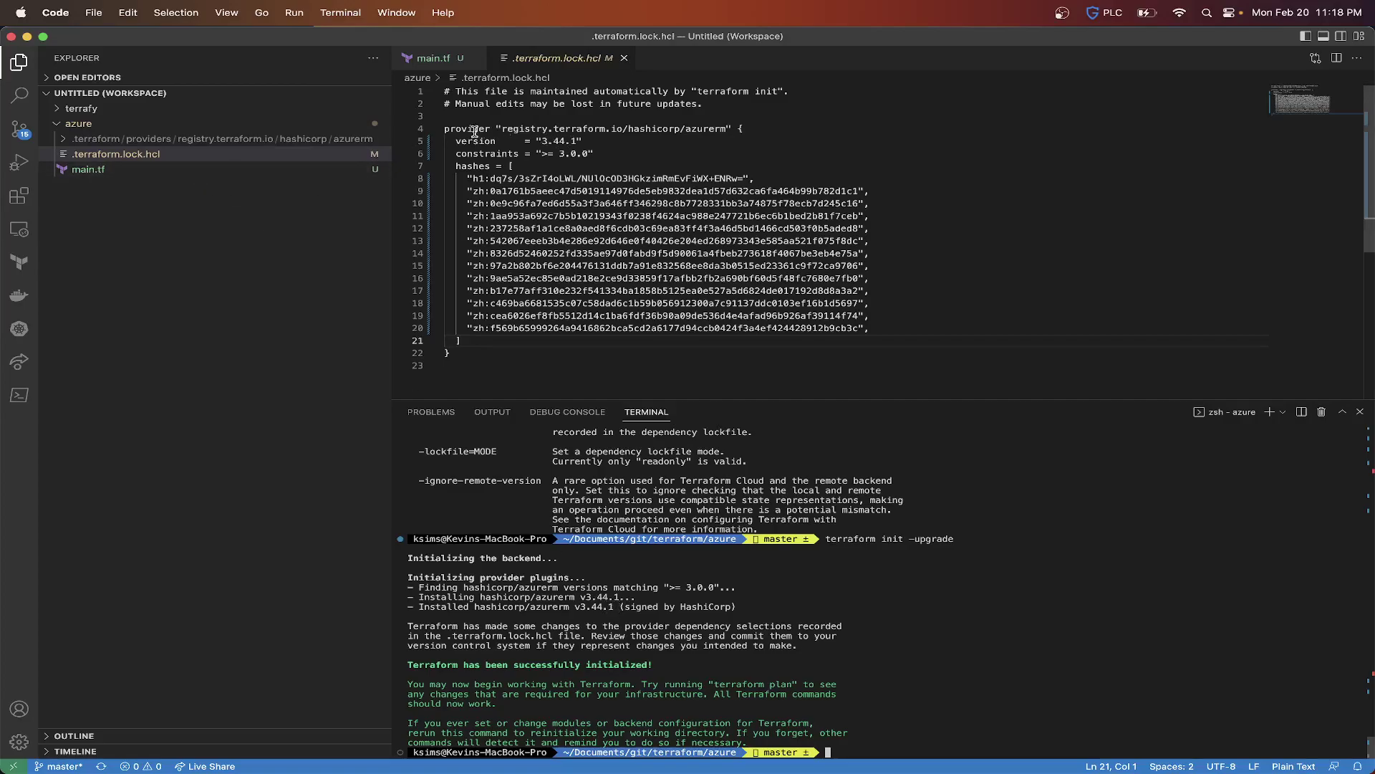
{"action": "left_click_drag", "start_coordinate": [456, 141], "coordinate": [592, 145]}
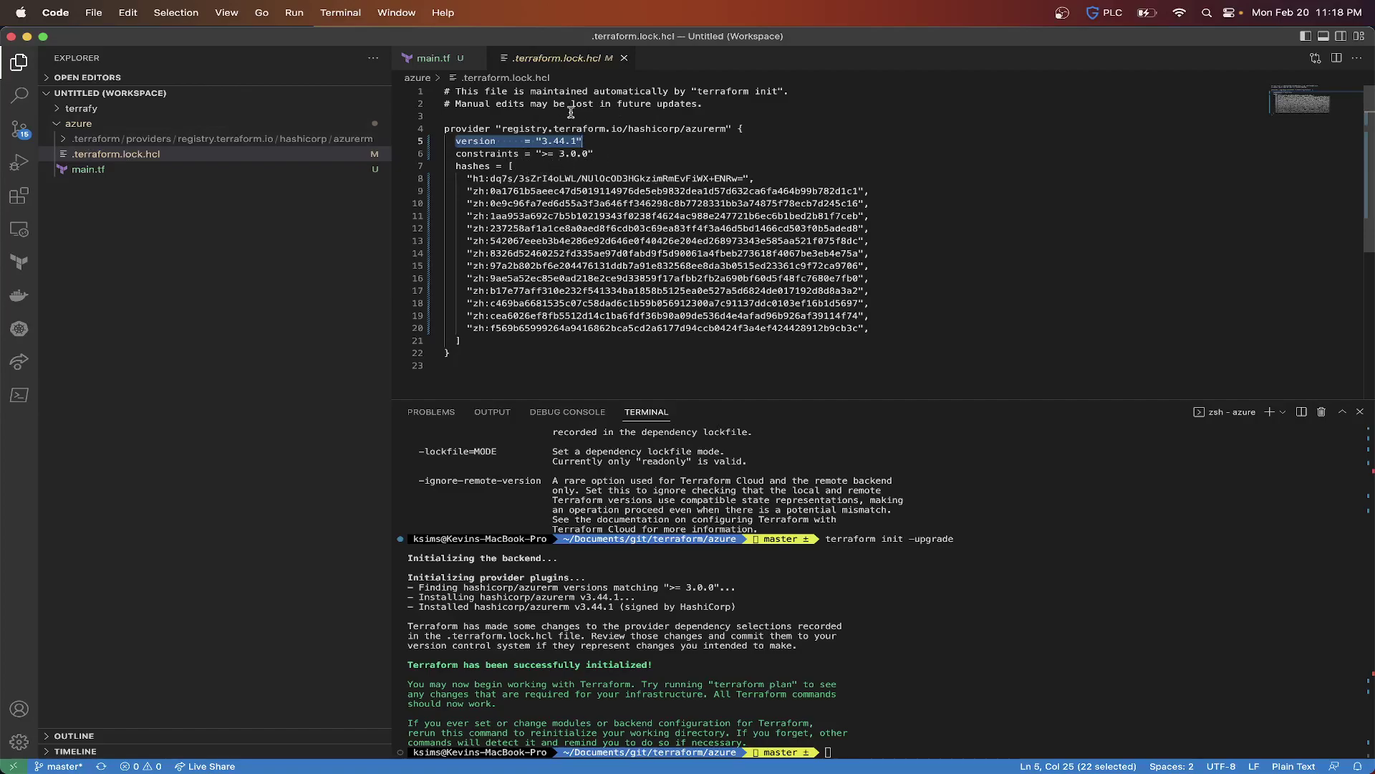
{"action": "mouse_move", "coordinate": [215, 151]}
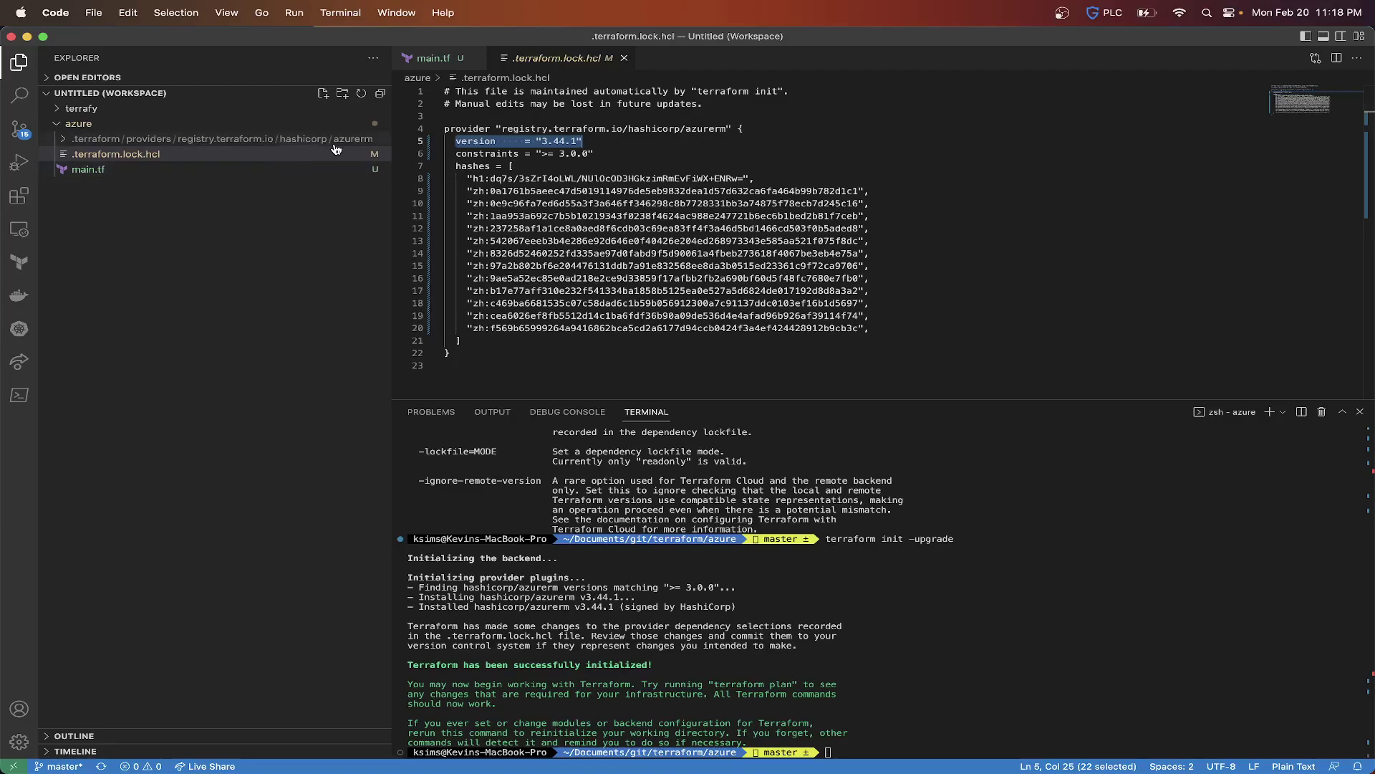
- Browse .terraform/providers to see both the 3.0.0 and 3.44.1 azurerm provider folders
{"action": "left_click", "coordinate": [59, 139]}
{"action": "left_click", "coordinate": [69, 185]}
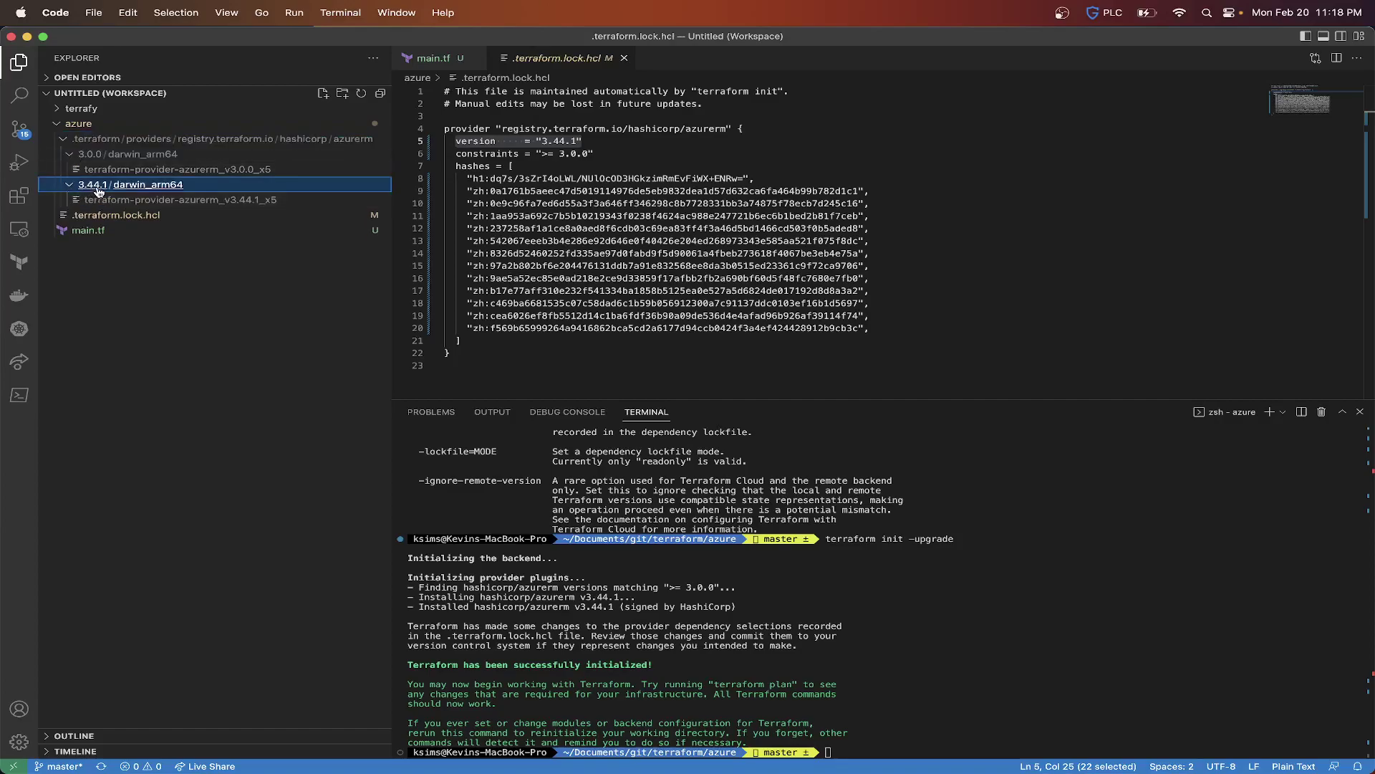
{"action": "left_click", "coordinate": [172, 202]}
{"action": "left_click", "coordinate": [115, 231]}
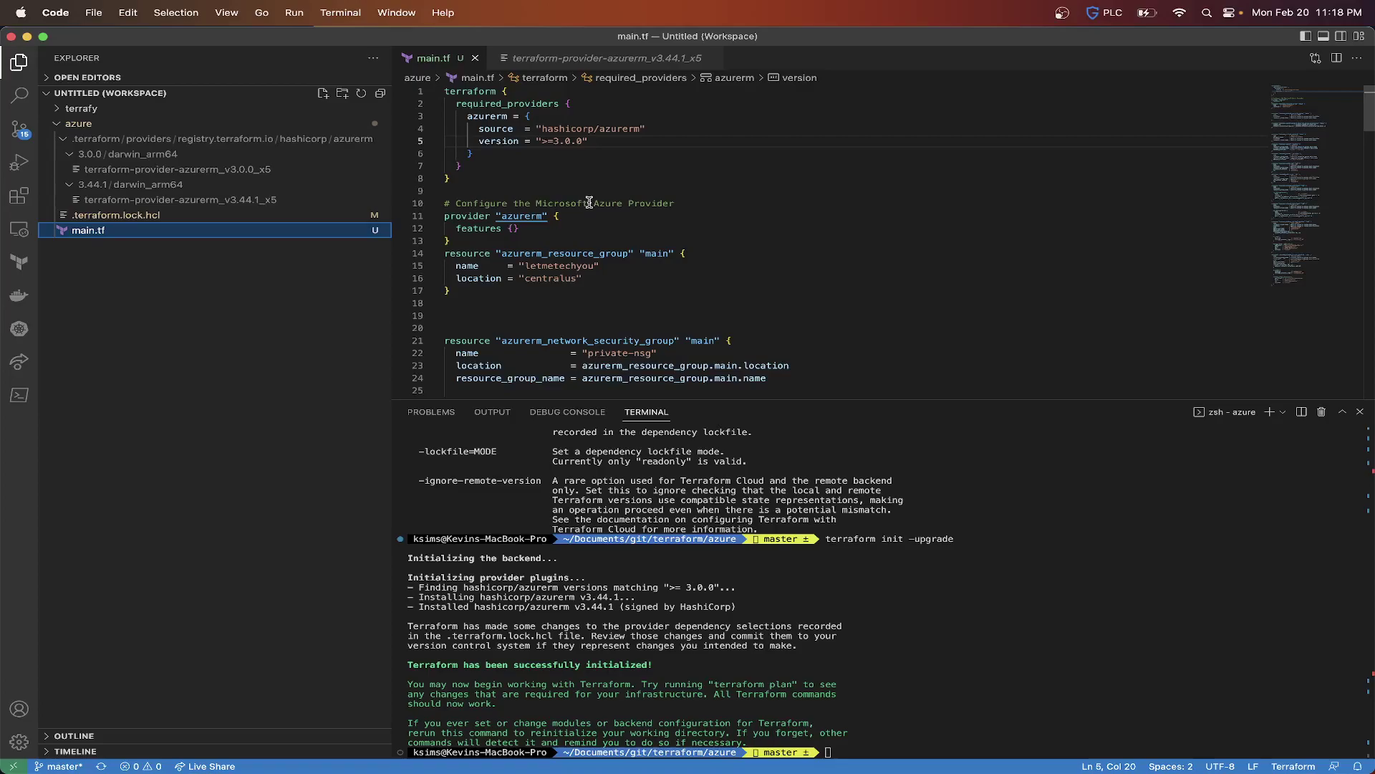
- Remove ">=" so main.tf pins azurerm to exactly "3.0.0", and save
{"action": "left_click", "coordinate": [550, 139]}
{"action": "mouse_move", "coordinate": [521, 215]}
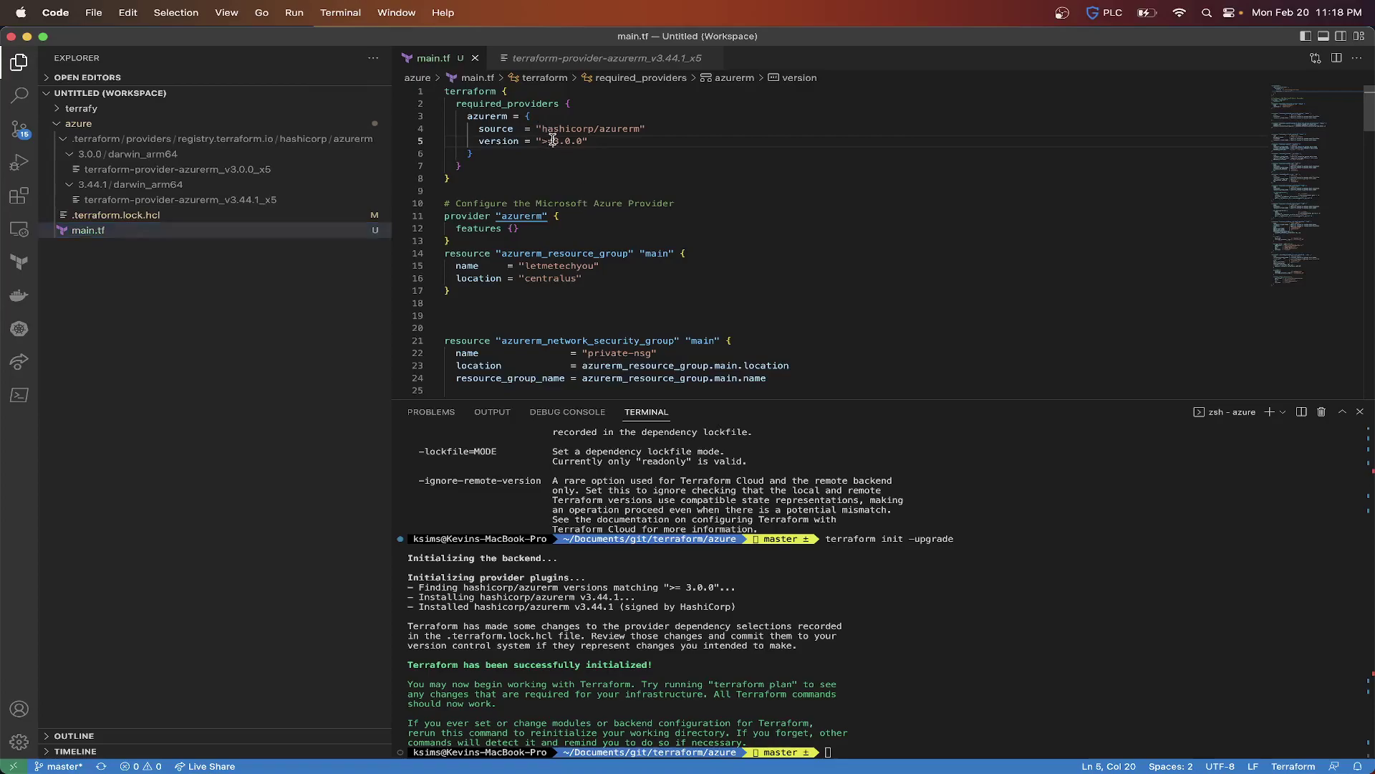
{"action": "key", "text": "BackSpace"}
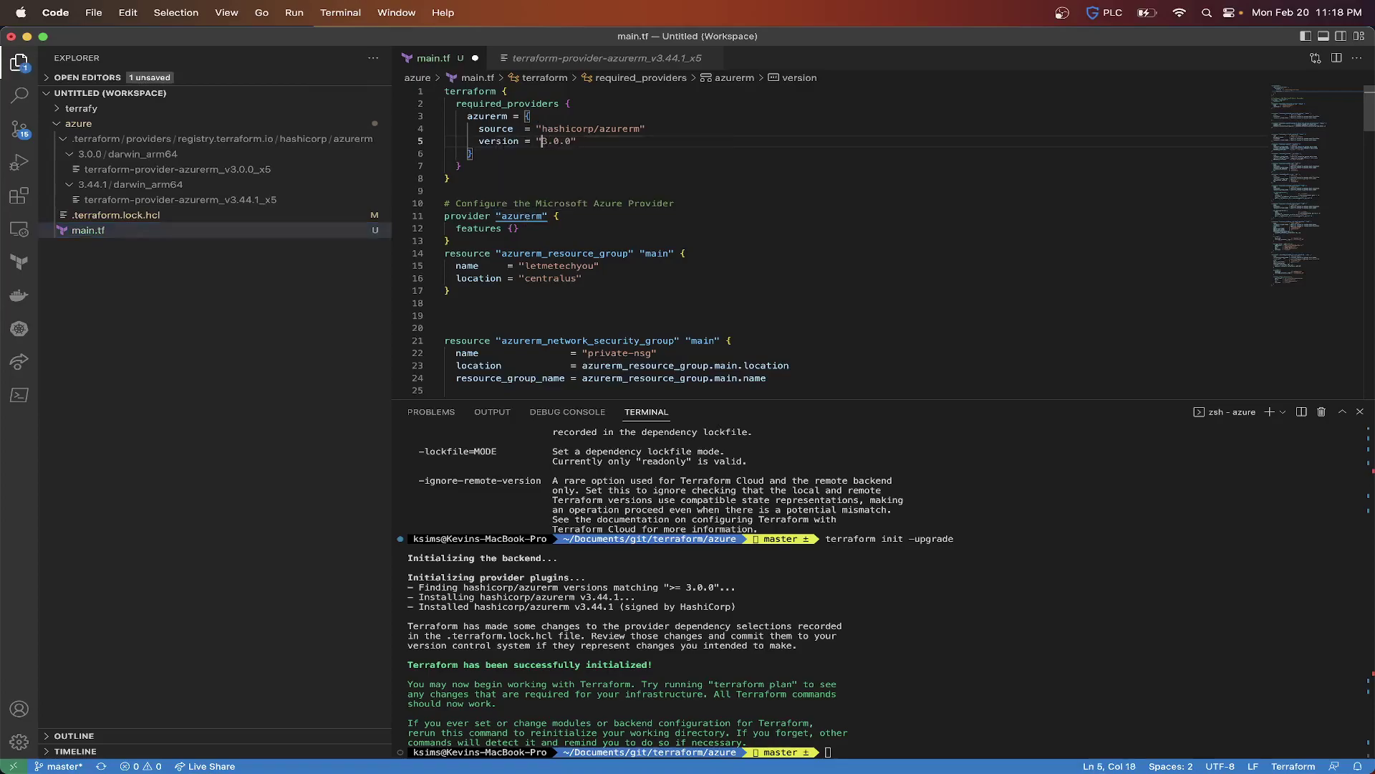
{"action": "key", "text": "BackSpace"}
{"action": "key", "text": "super+s"}
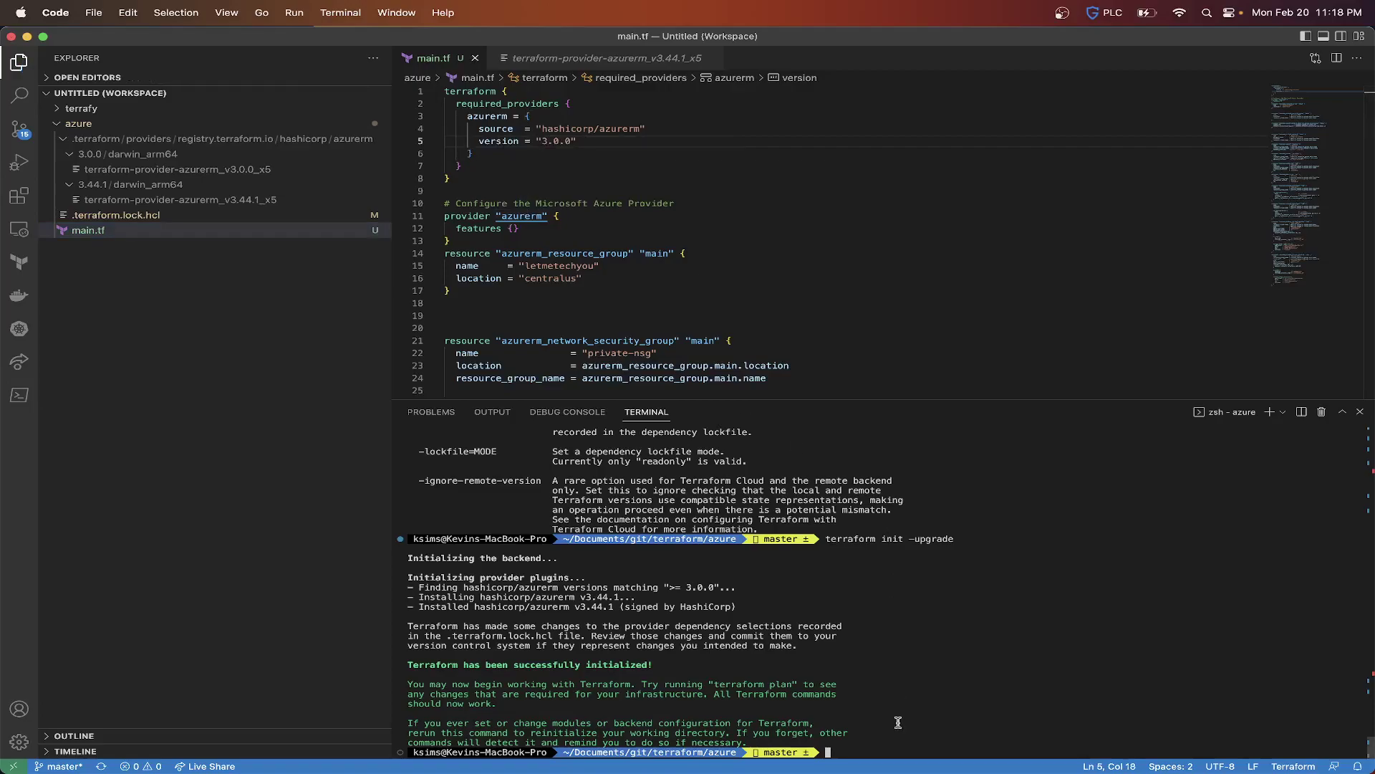
- Rerun terraform init -upgrade from terminal history to reinstall azurerm v3.0.0
{"action": "left_click", "coordinate": [890, 562]}
{"action": "key", "text": "Up"}
{"action": "key", "text": "Return"}
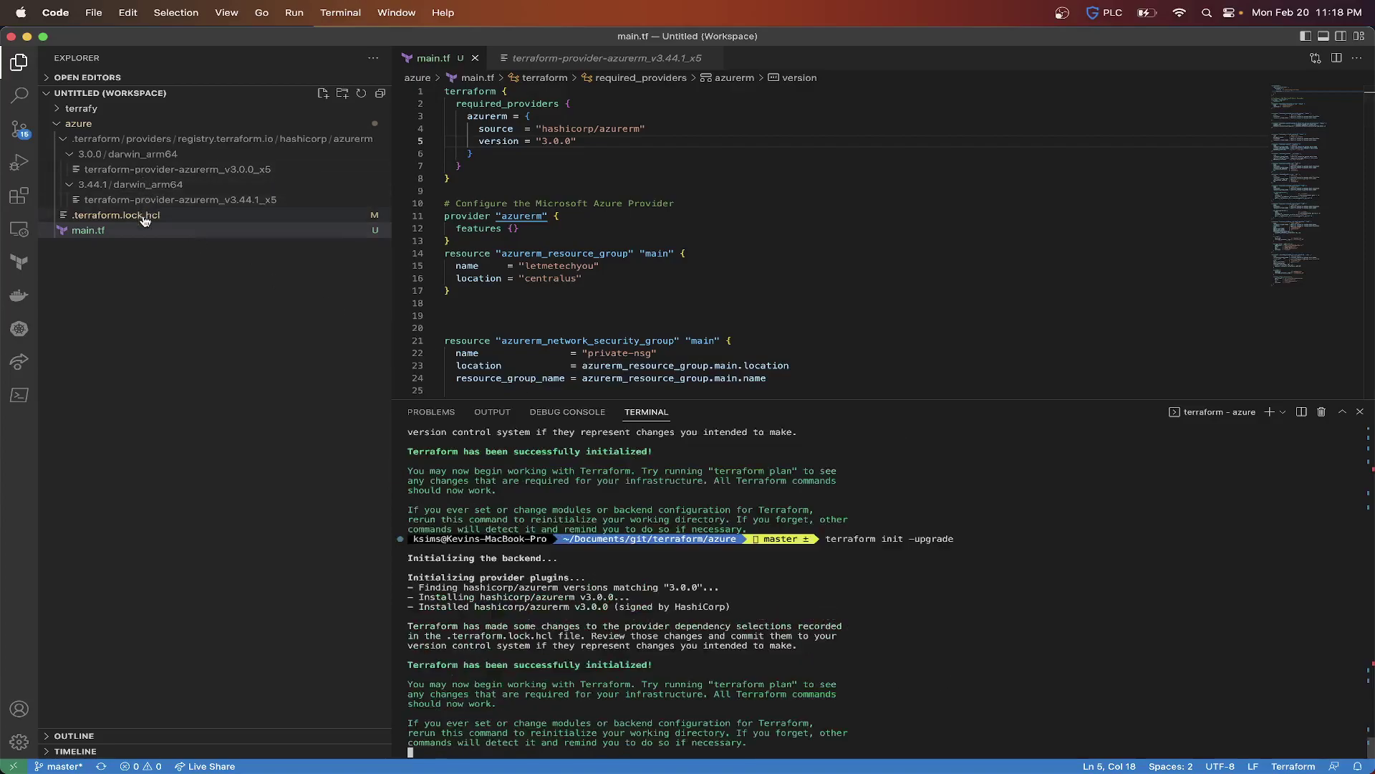
- Reopen .terraform.lock.hcl to confirm azurerm version and constraint are both 3.0.0
{"action": "left_click", "coordinate": [117, 215]}
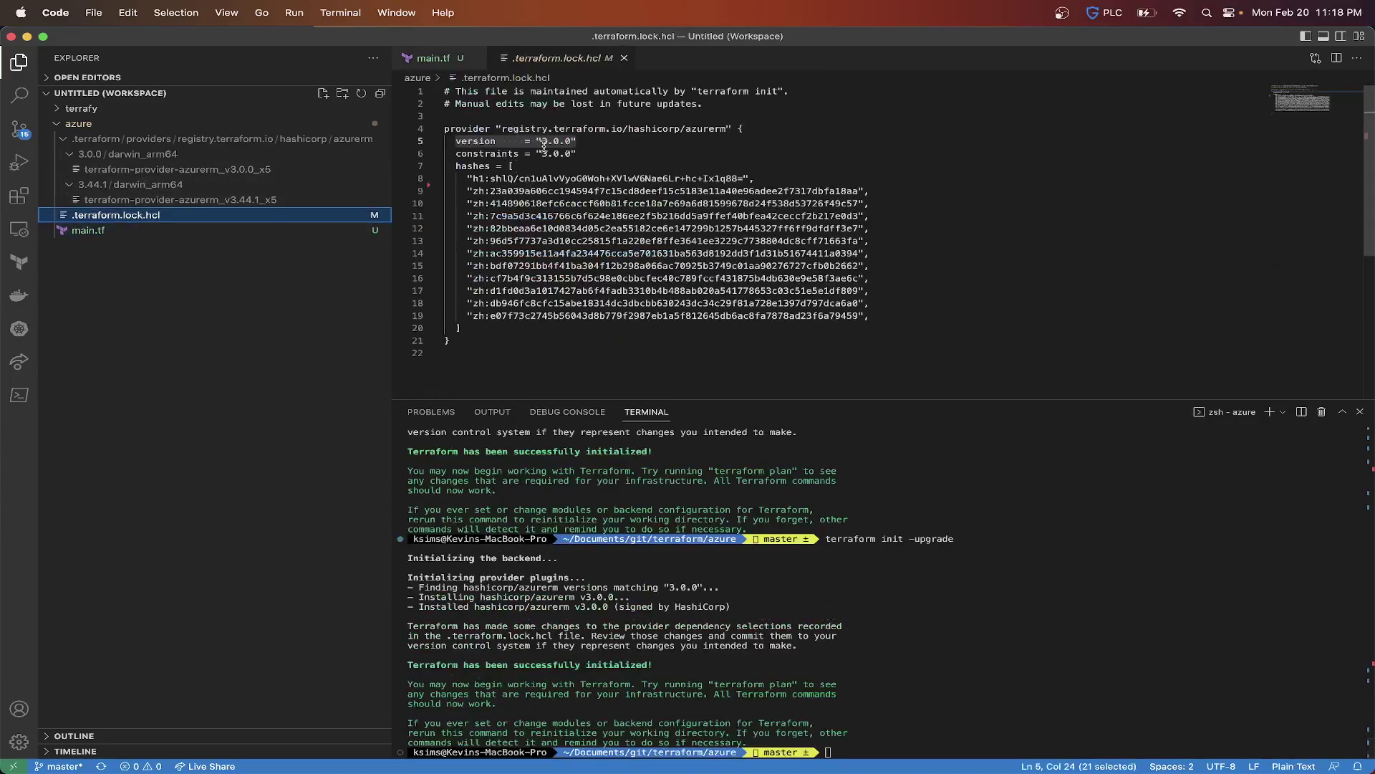